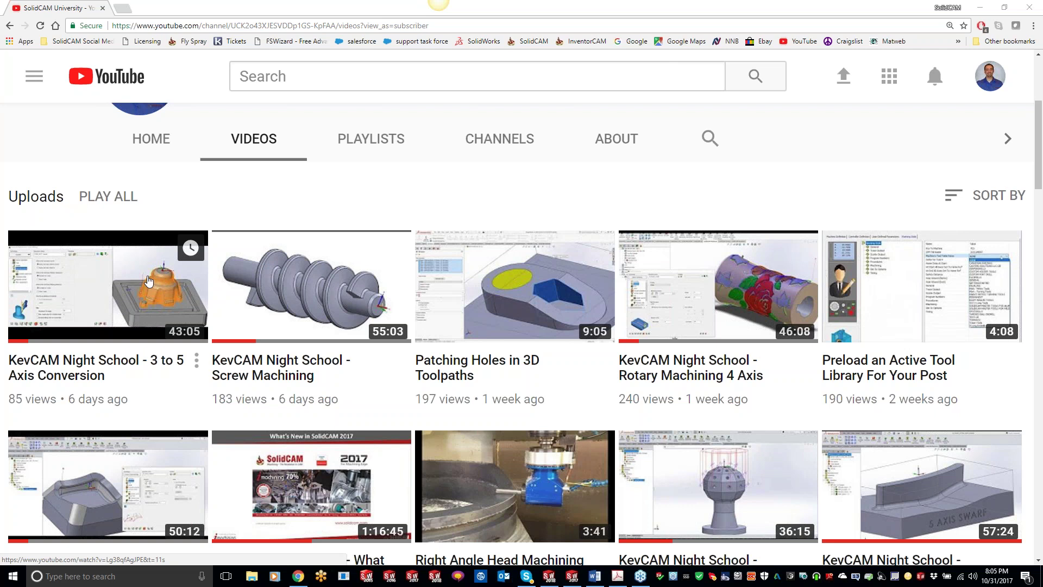
Step: Browse the SolidCAM University channel's uploaded videos and open the channel's own search field
scroll(546, 329, "up", 3)
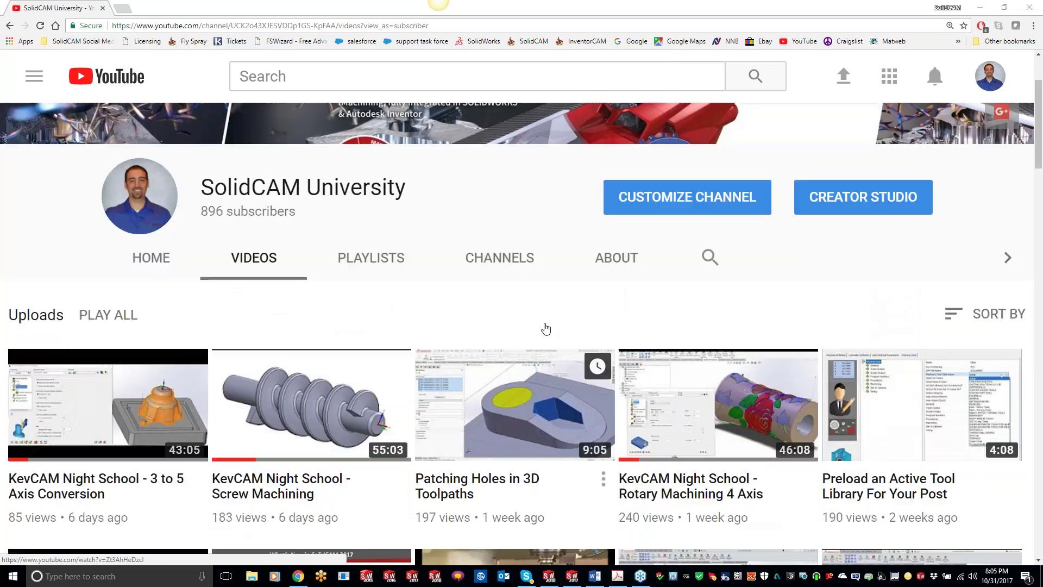
scroll(546, 329, "up", 2)
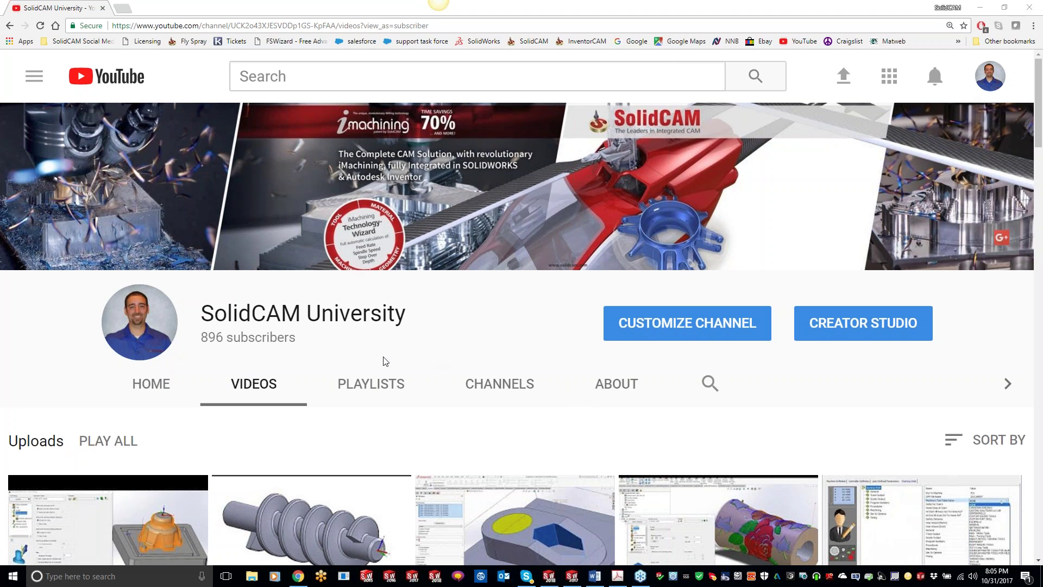
scroll(654, 380, "down", 10)
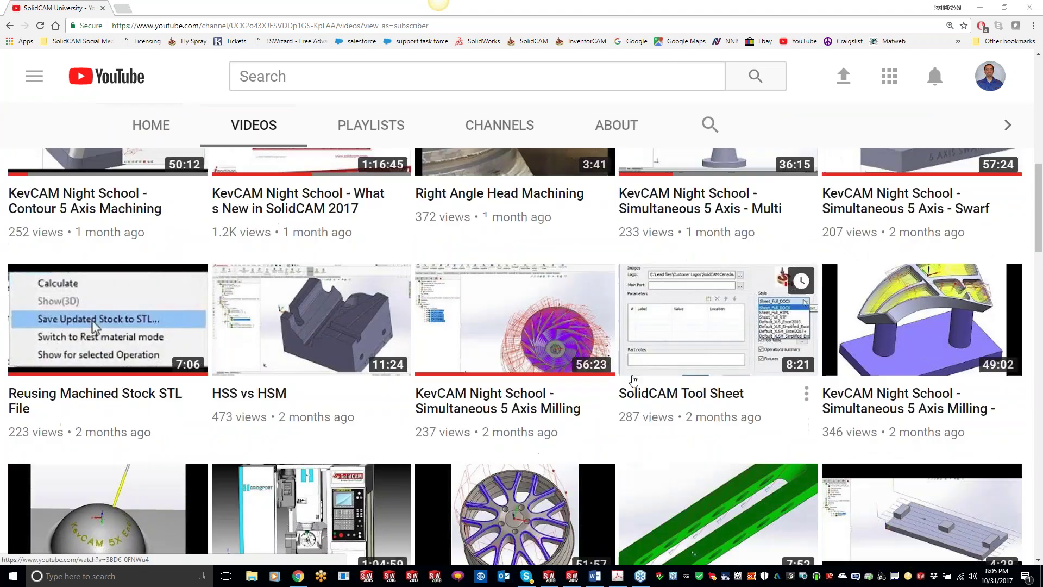
scroll(633, 380, "up", 10)
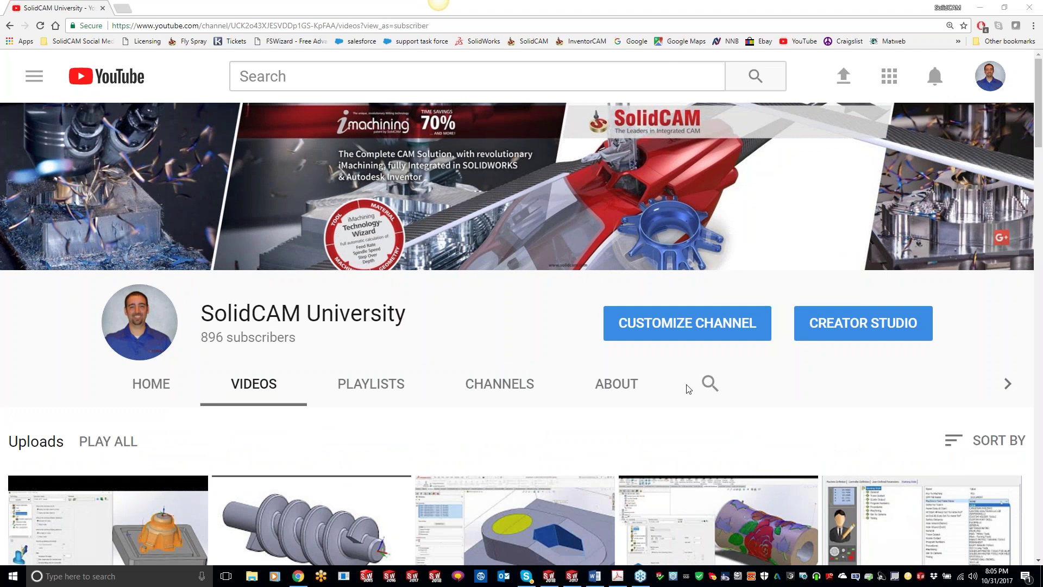
left_click(708, 383)
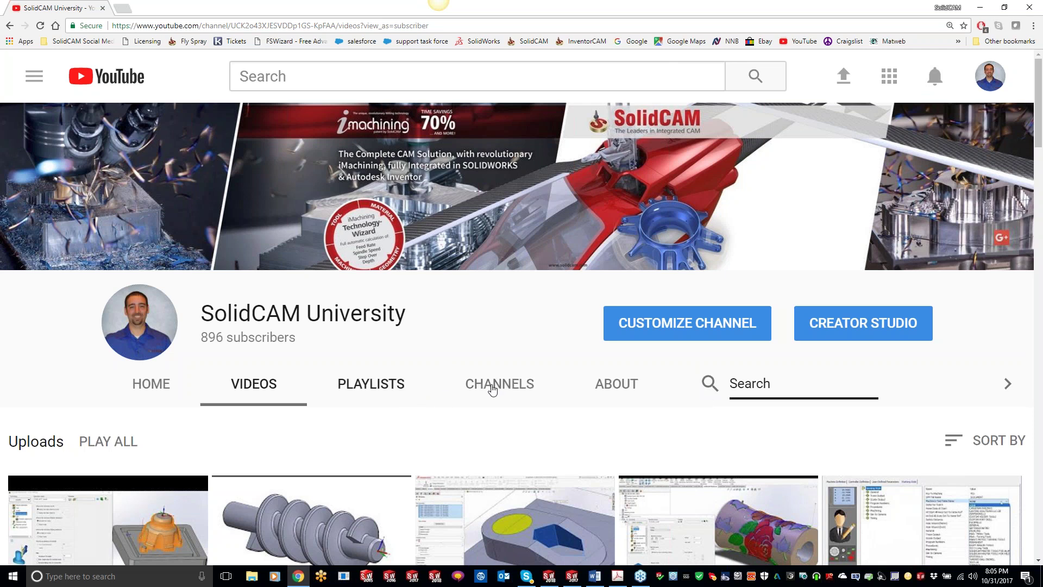
scroll(478, 389, "down", 3)
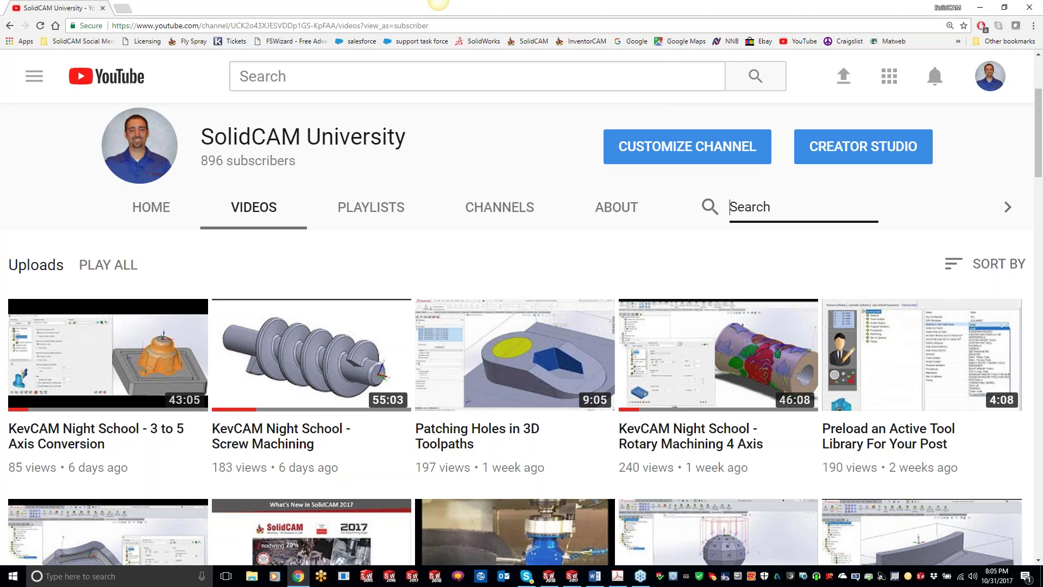
Step: Switch to the Simultaneous 5x Port Machining 01 assembly in SOLIDWORKS 2017 and unsuppress all six port roughing and spiral finishing operations
left_click(980, 8)
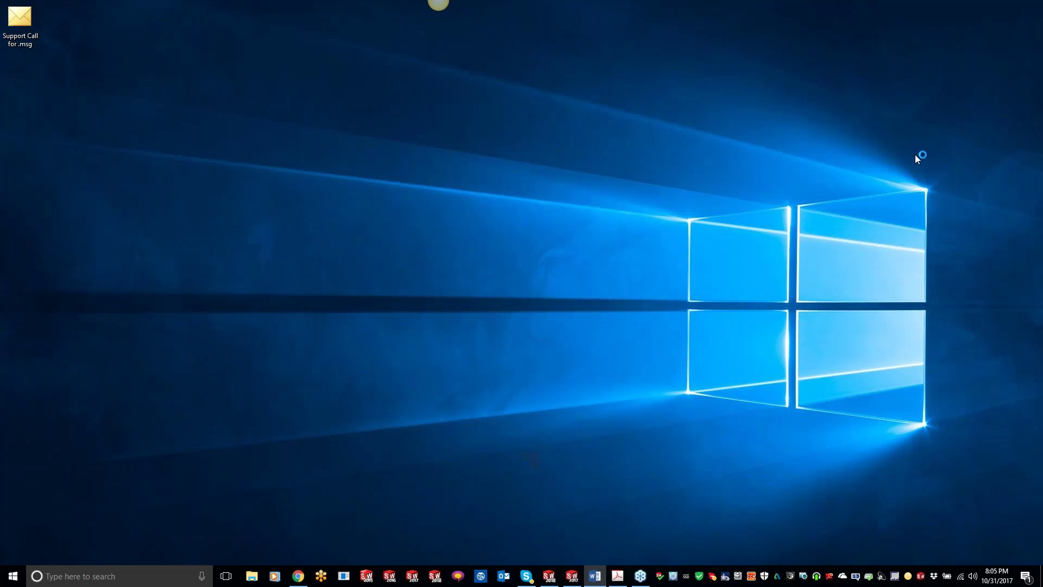
left_click(571, 575)
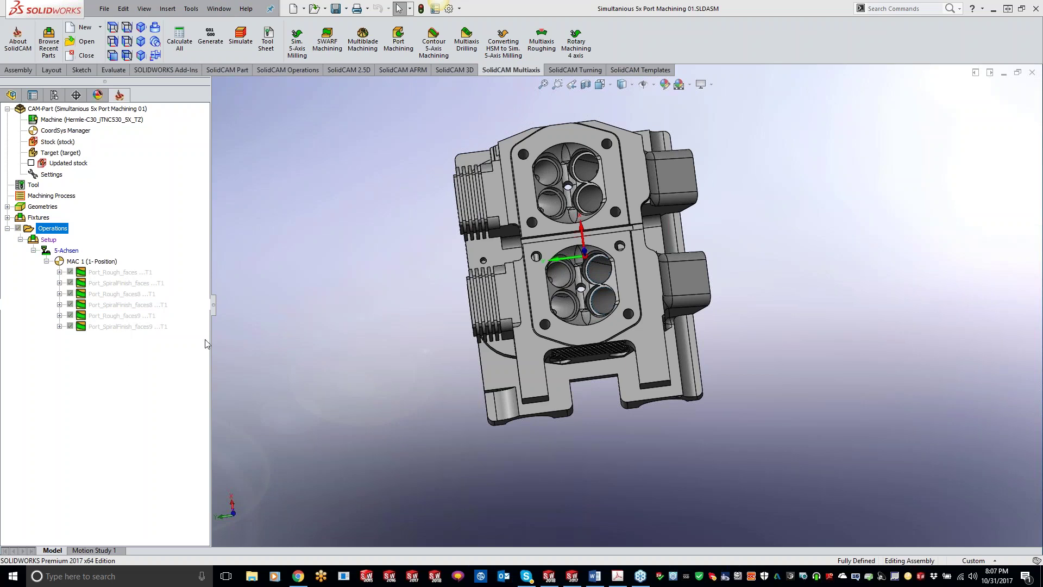
left_click(120, 277)
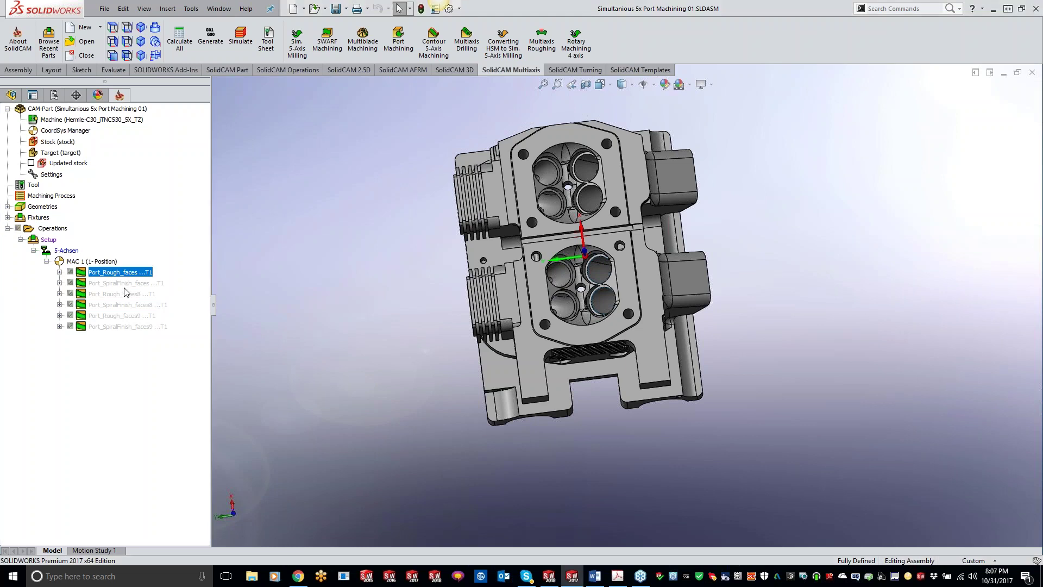
left_click(123, 327, "shift")
right_click(124, 326)
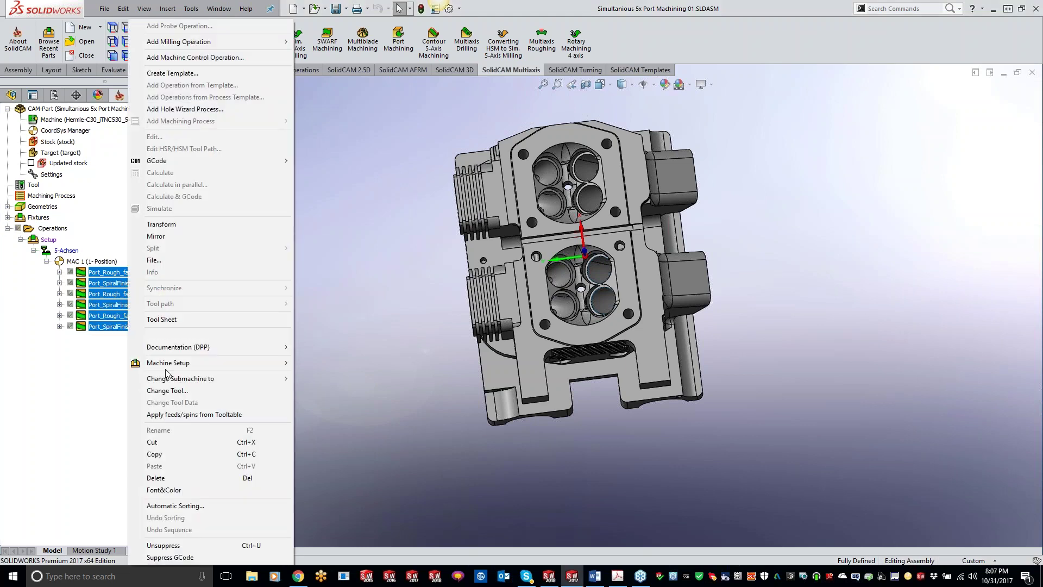
left_click(163, 545)
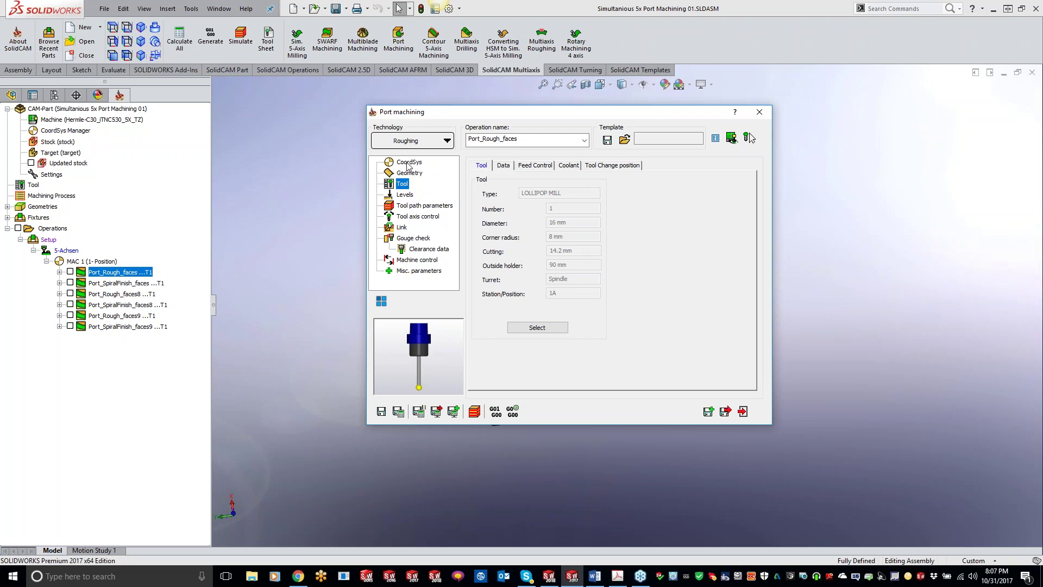
Step: Examine the cylinder head's ports with the Port machining dialog temporarily collapsed
double_click(618, 111)
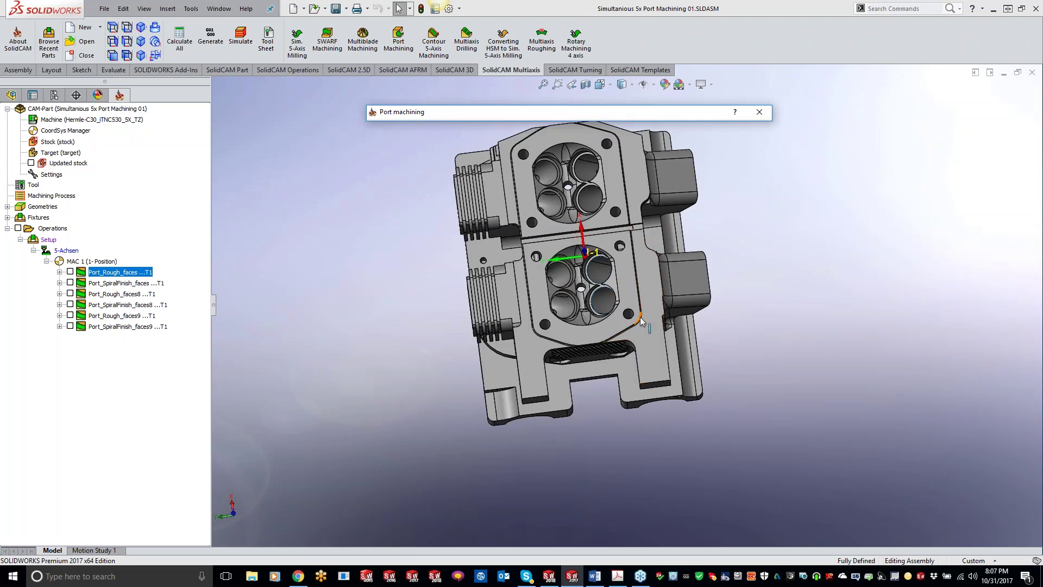
middle_click_drag(605, 288, 601, 251)
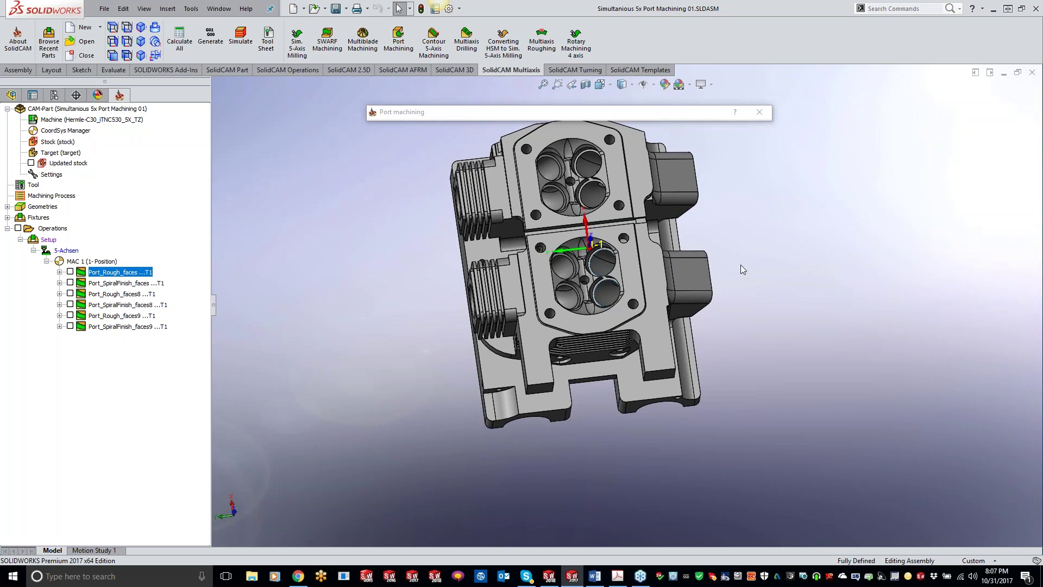
left_click(639, 112)
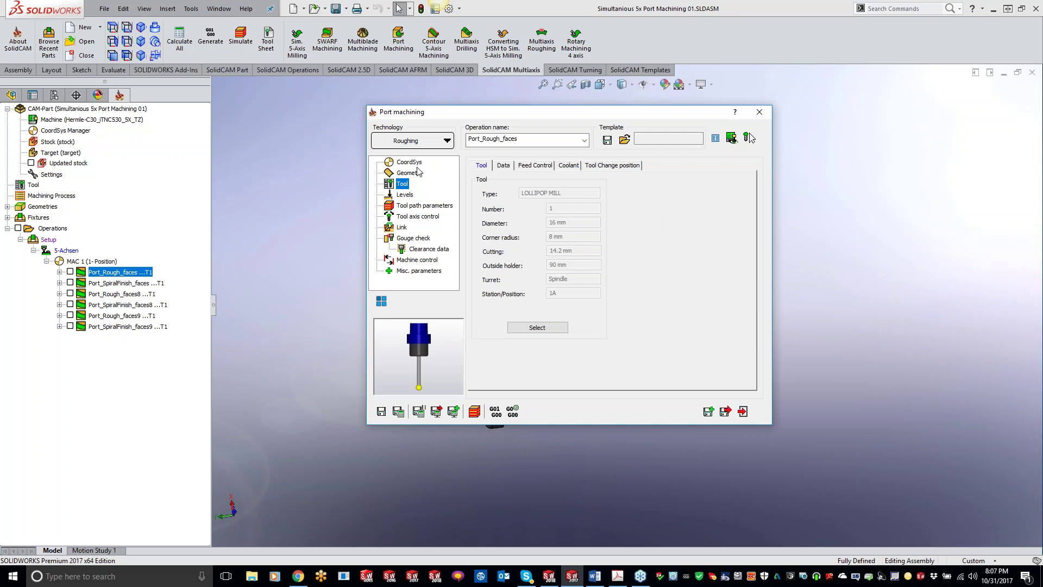
Step: Review the Port_Rough_faces operation's coordinate system, the available port machining technologies, and the geometry strategy options, keeping Roughing and Offset
left_click(409, 163)
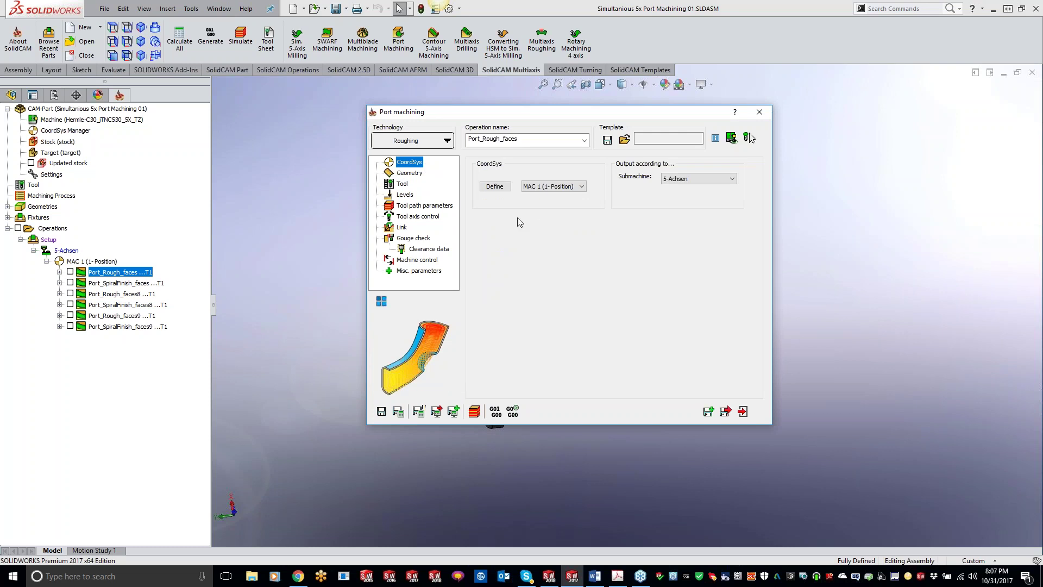
left_click(431, 143)
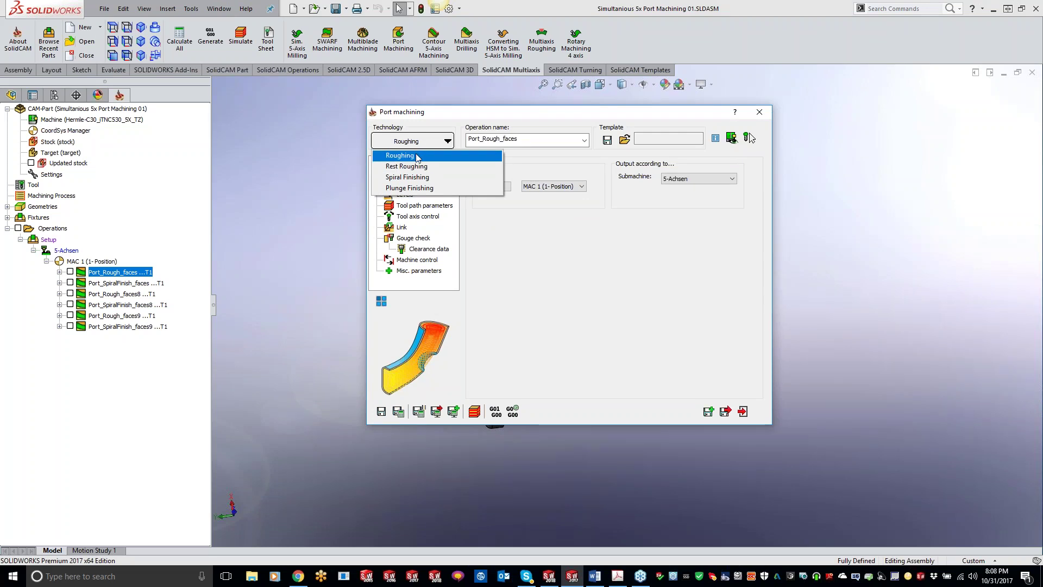
left_click(418, 157)
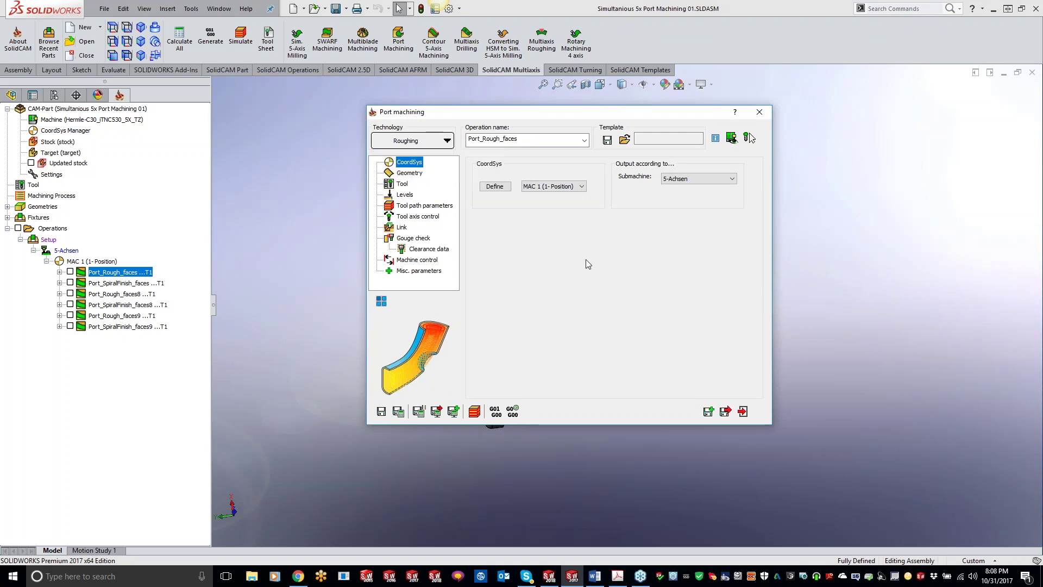
left_click(411, 174)
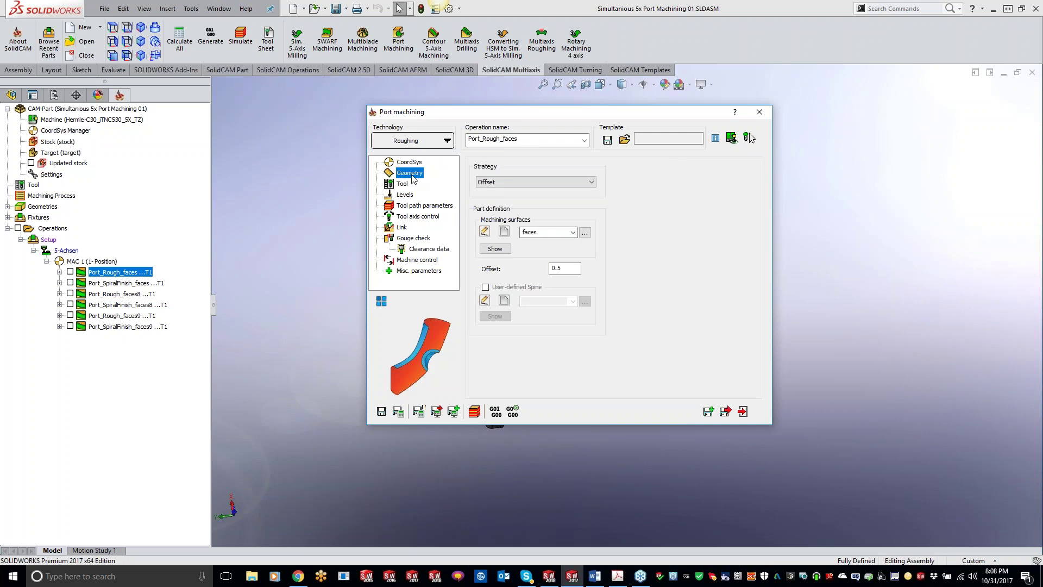
left_click(511, 183)
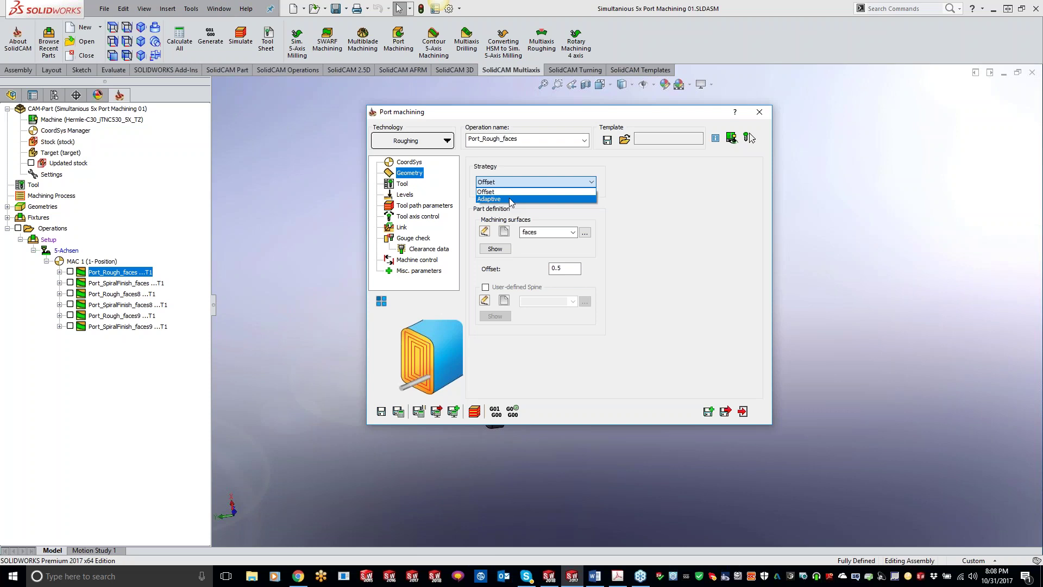
left_click(674, 261)
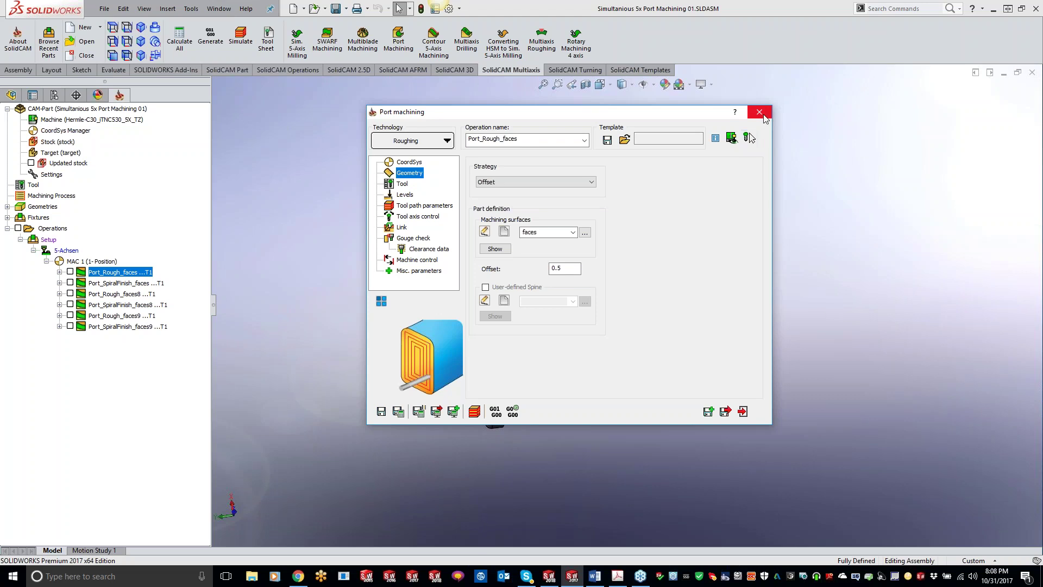
Step: Switch to the PORT ROUGHING TEST assembly and open the geometry settings of the Offset Roughing operation
left_click(548, 578)
scroll(613, 414, "up", 5)
scroll(517, 403, "down", 4)
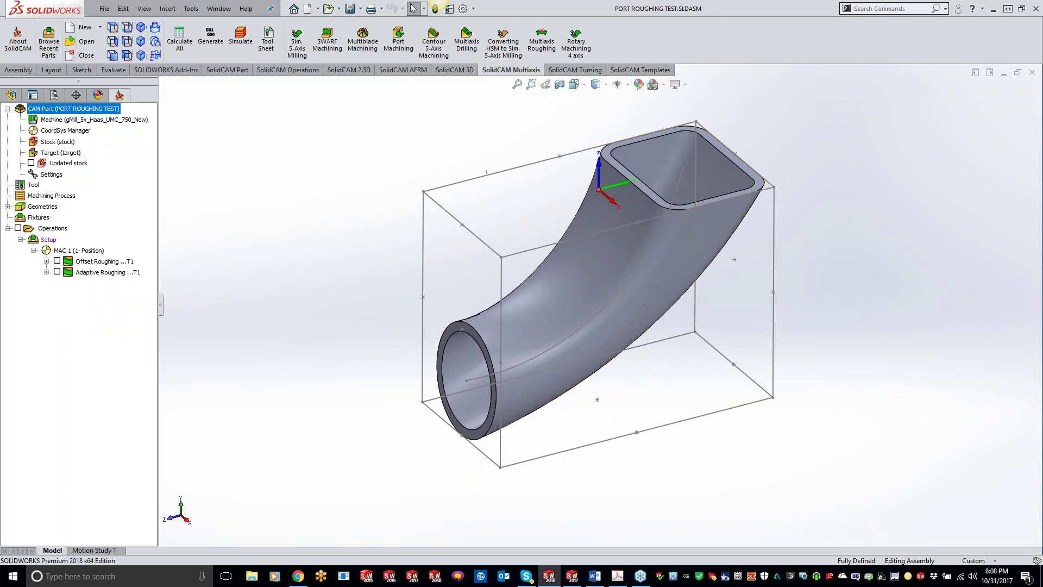
double_click(105, 262)
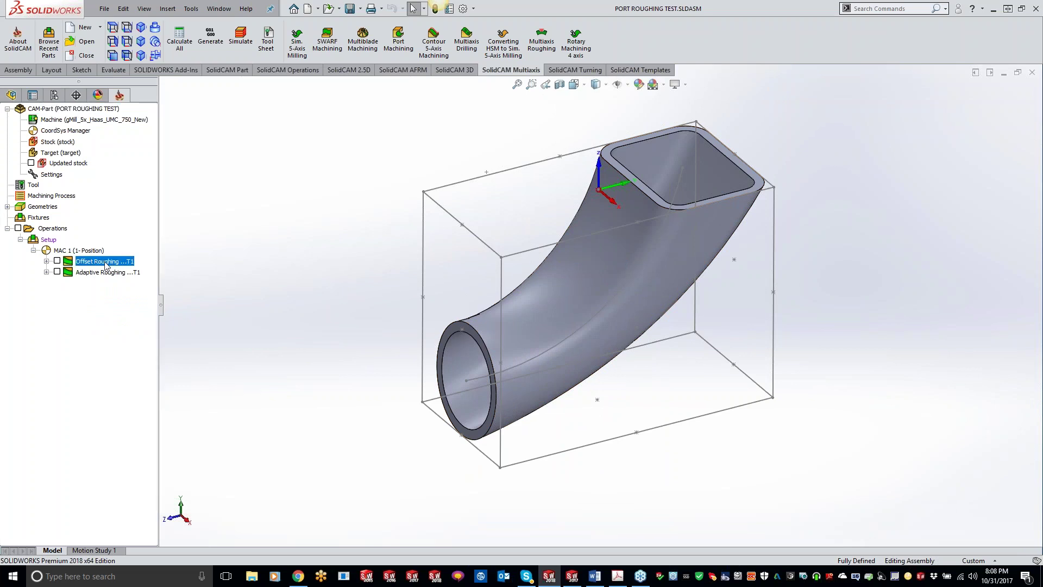
left_click(407, 174)
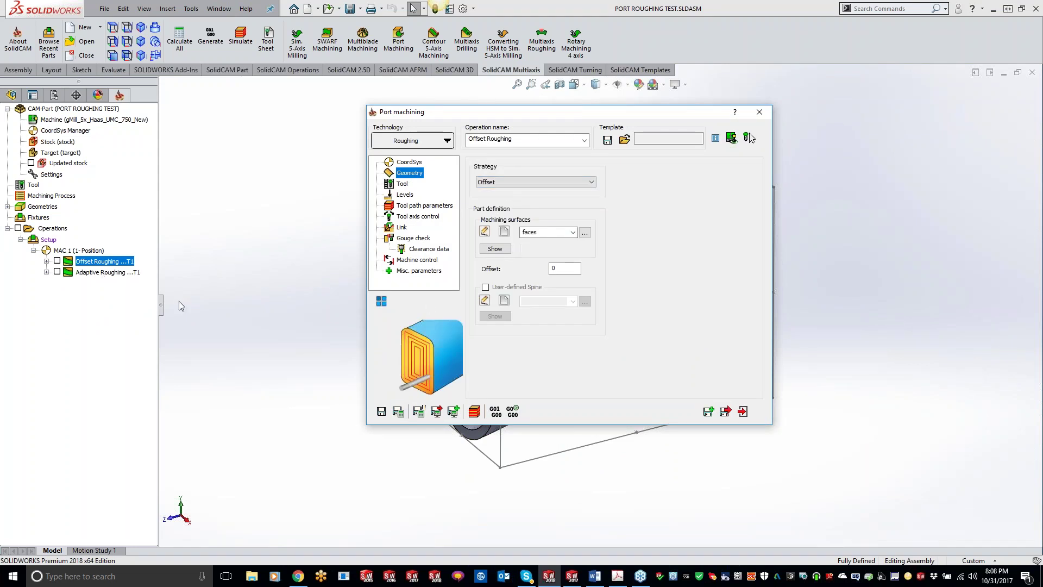
Step: Display the Offset Roughing toolpath and examine it inside the port with the operation dialog collapsed
left_click(57, 261)
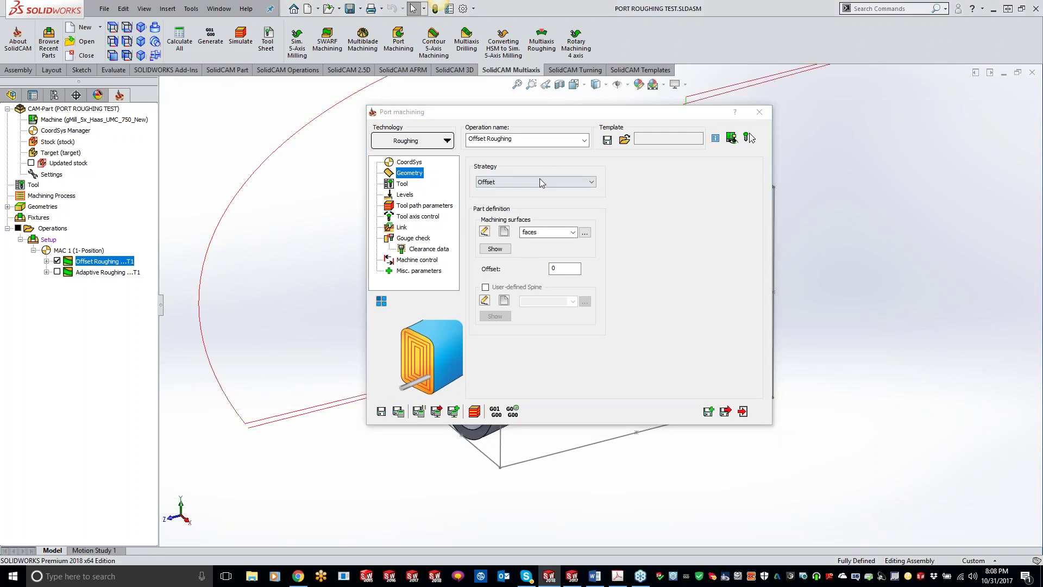
double_click(553, 113)
left_click(862, 252)
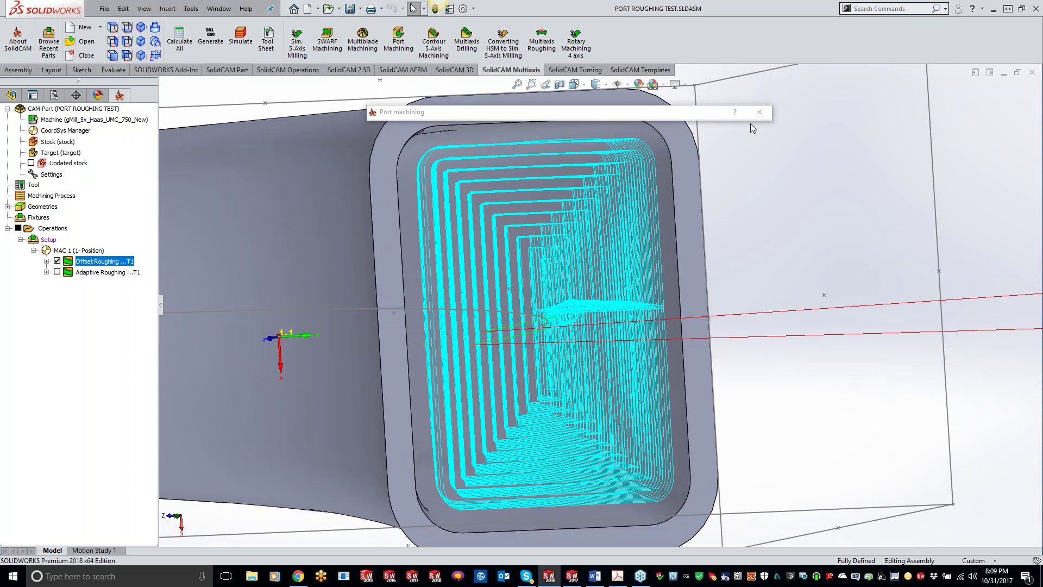
Step: Hide the Offset Roughing toolpath, display the Adaptive Roughing toolpath instead, and examine its corner passes up close
left_click(57, 261)
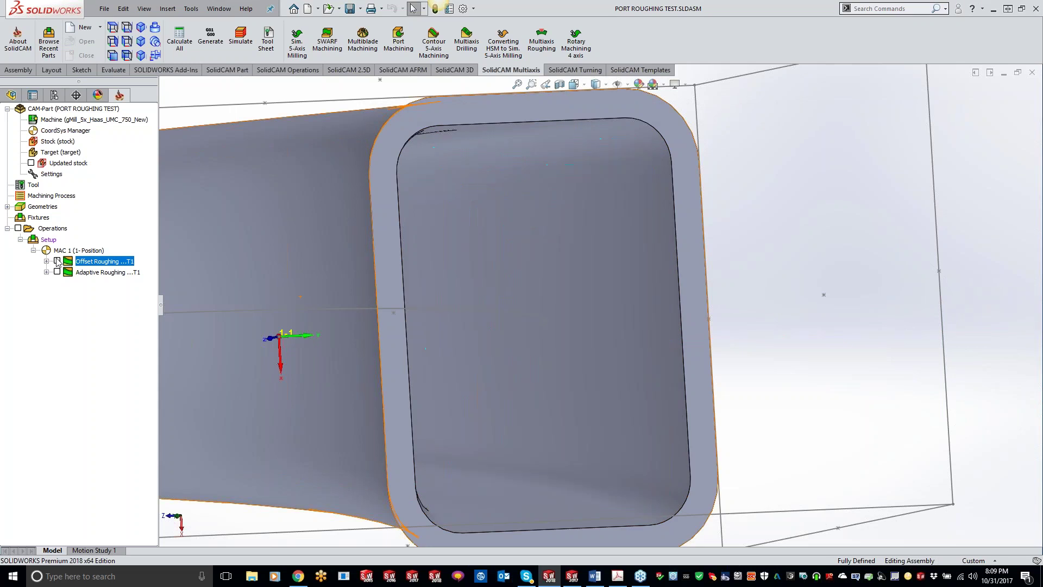
left_click(57, 272)
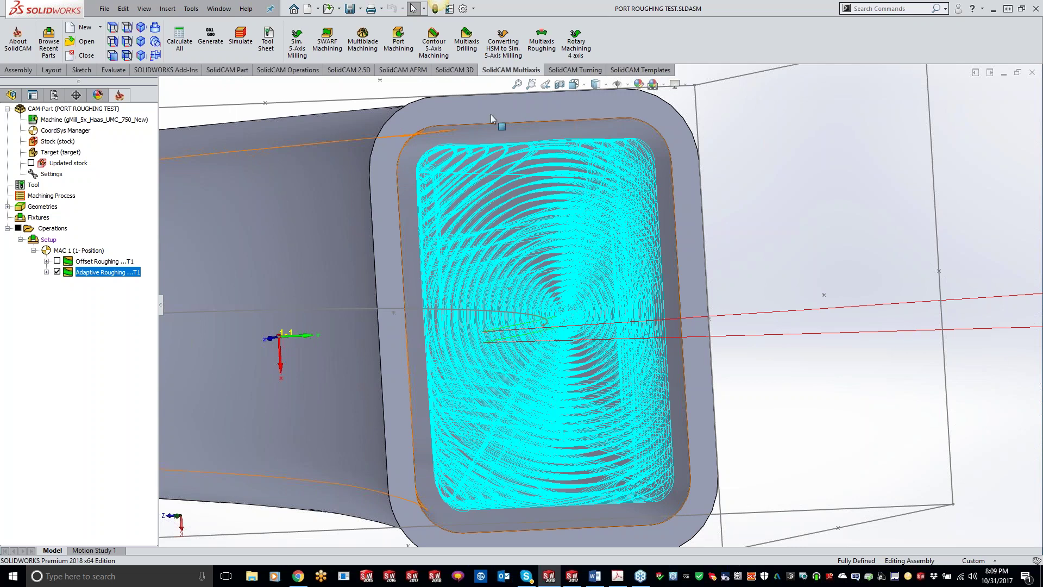
scroll(720, 189, "down", 1)
scroll(592, 243, "down", 5)
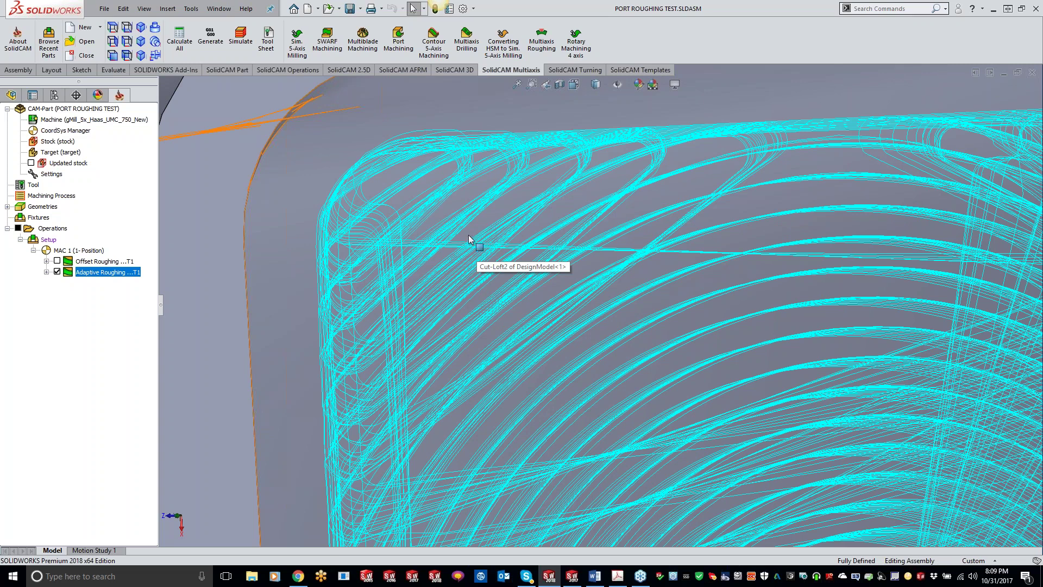
key("f")
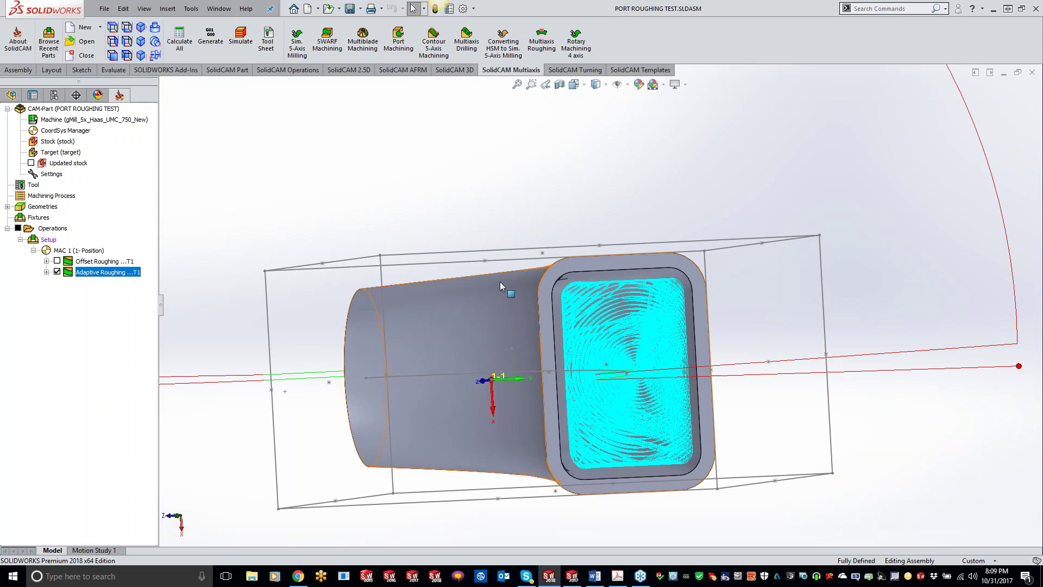
Step: Return to the Simultaneous 5x Port Machining 01 assembly and move the Port machining dialog aside to uncover the model
left_click(573, 576)
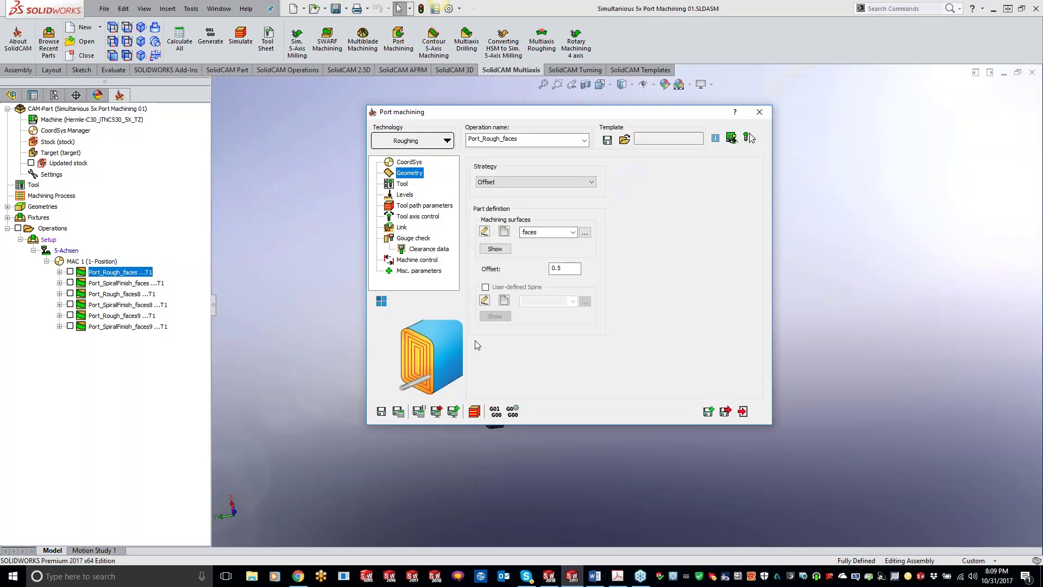
double_click(541, 115)
left_click_drag(545, 117, 361, 98)
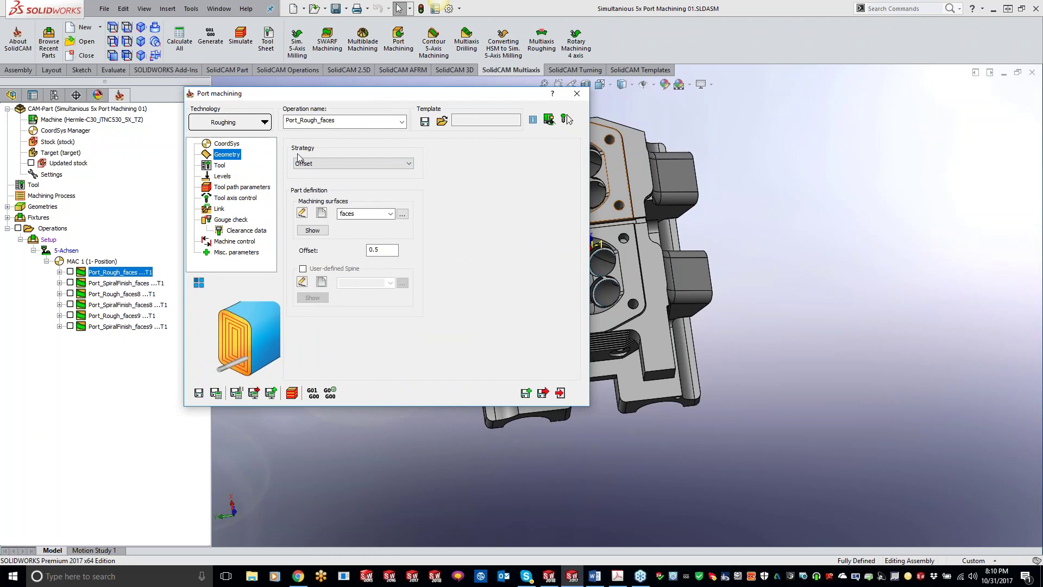
Step: Review the technology choices from Roughing to Plunge Finishing and examine the cylinder head's port openings up close
left_click(248, 125)
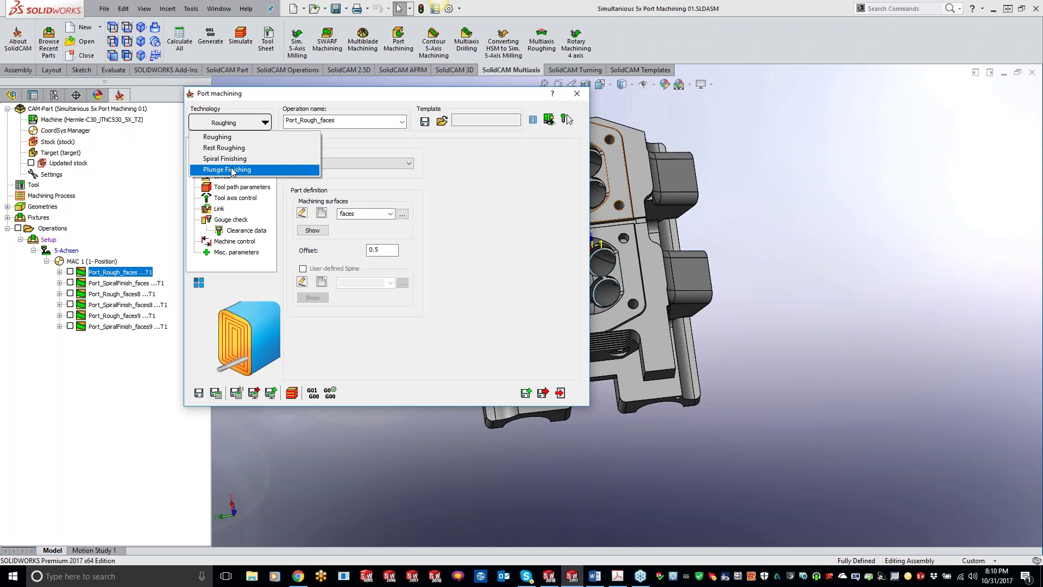
left_click(902, 372)
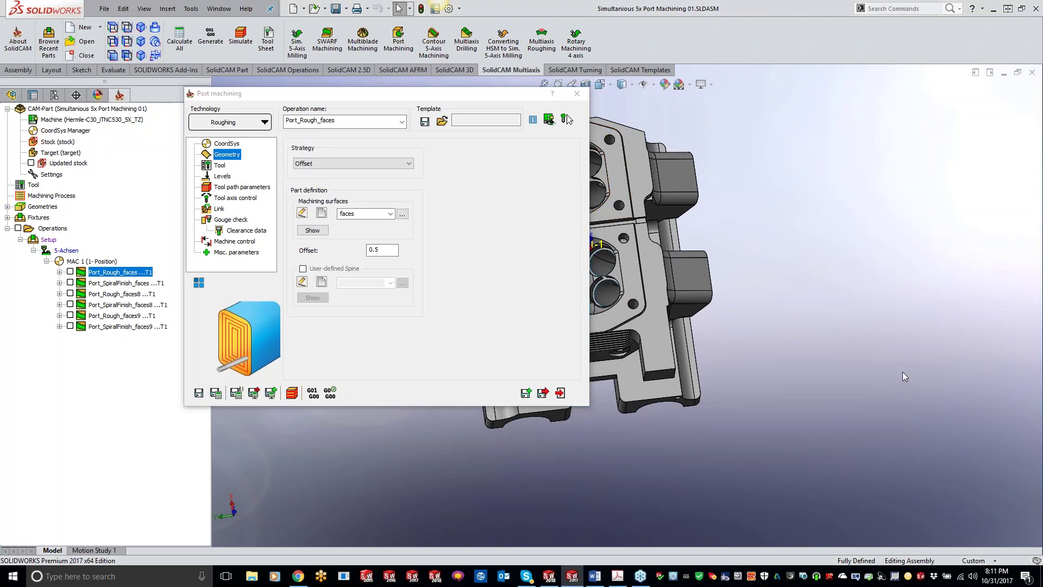
scroll(836, 334, "down", 6)
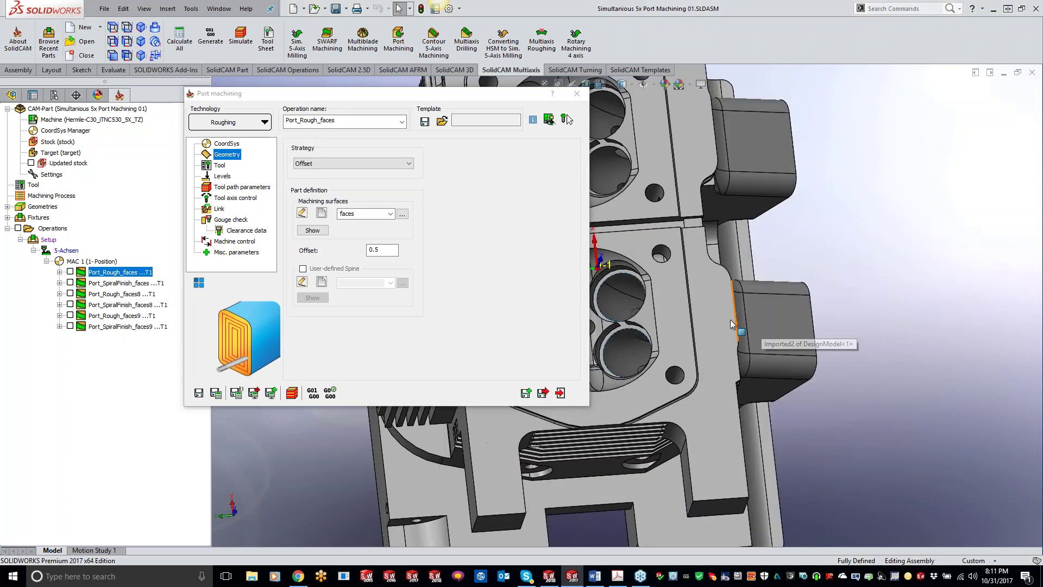
scroll(723, 321, "down", 5)
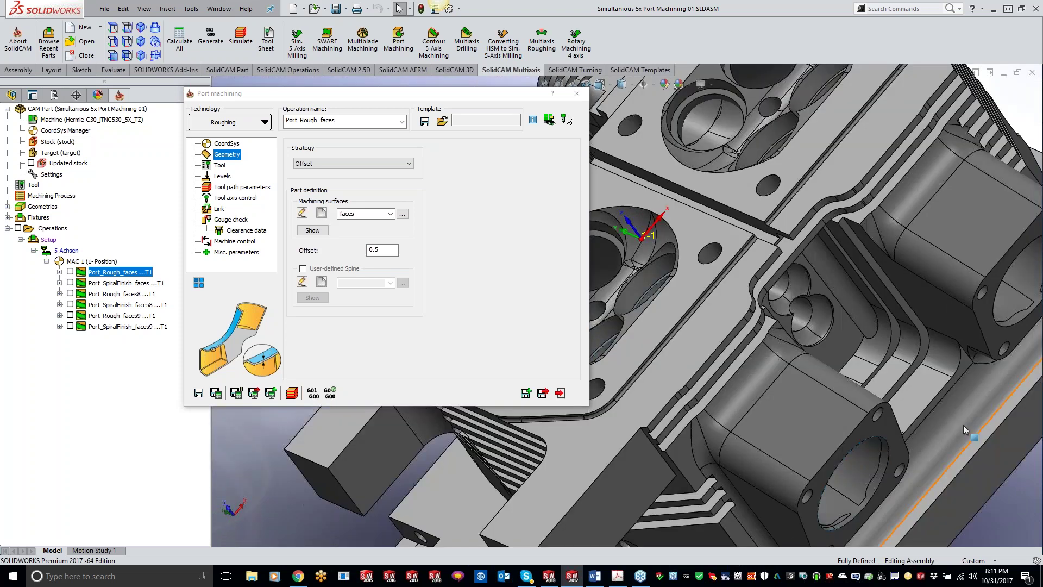
Step: Look straight into the cylinder head's port opening and inspect its inner face and the overlapping faces with Select Other
middle_click_drag(963, 425, 690, 329)
left_click(690, 329)
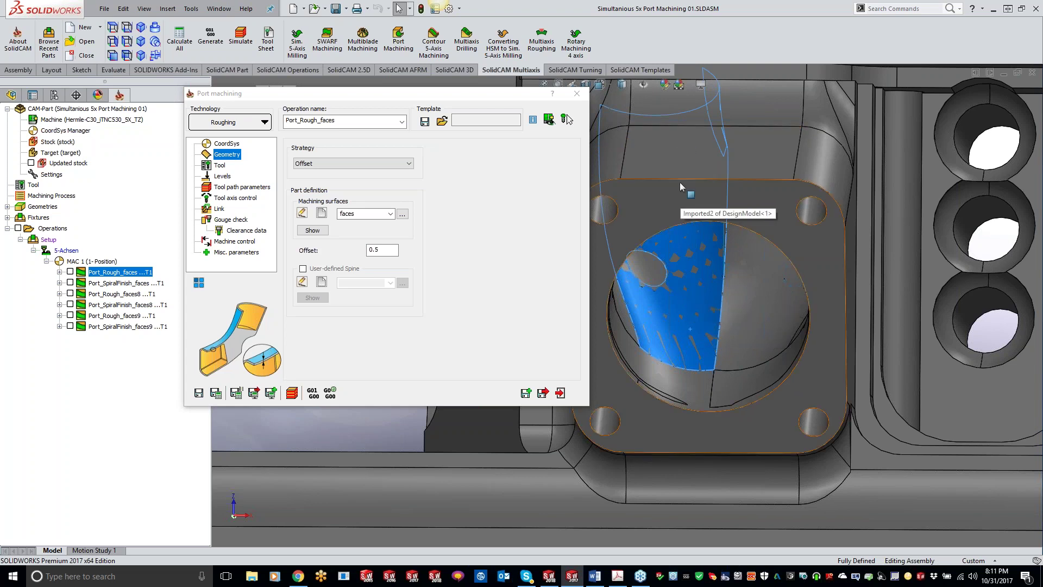
left_click(680, 323)
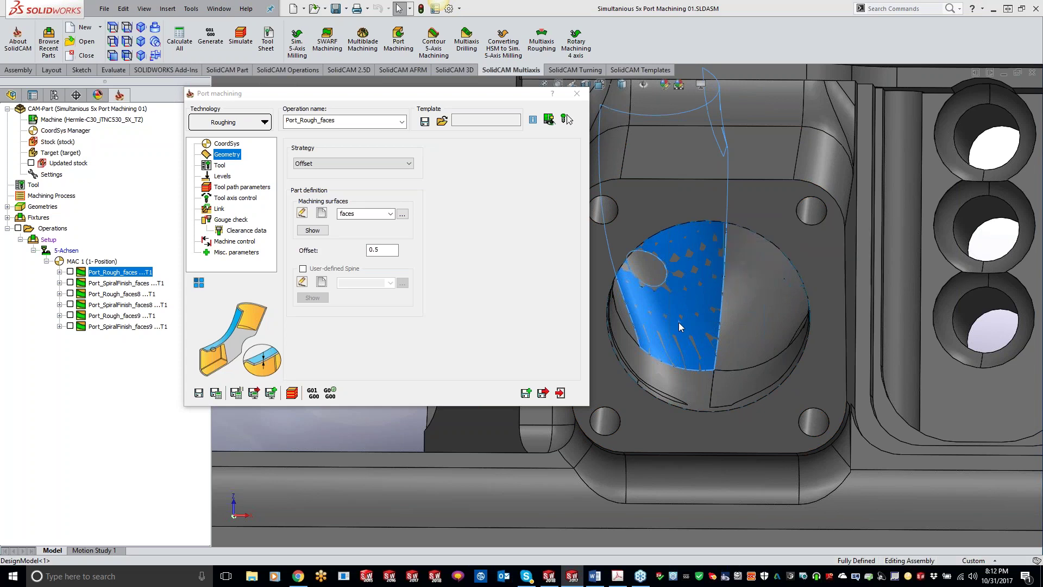
right_click(679, 321)
left_click(689, 224)
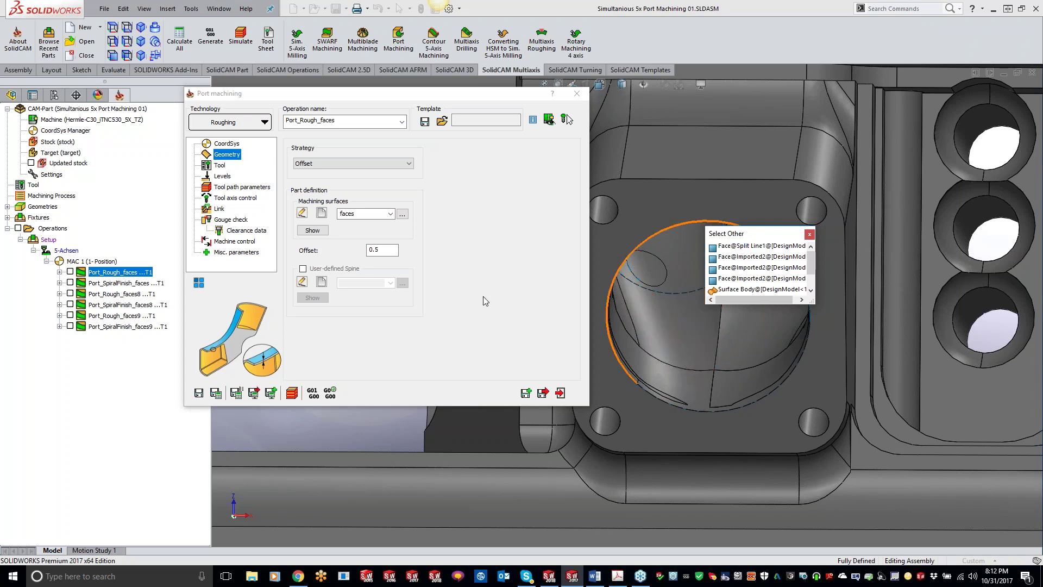
left_click(760, 246)
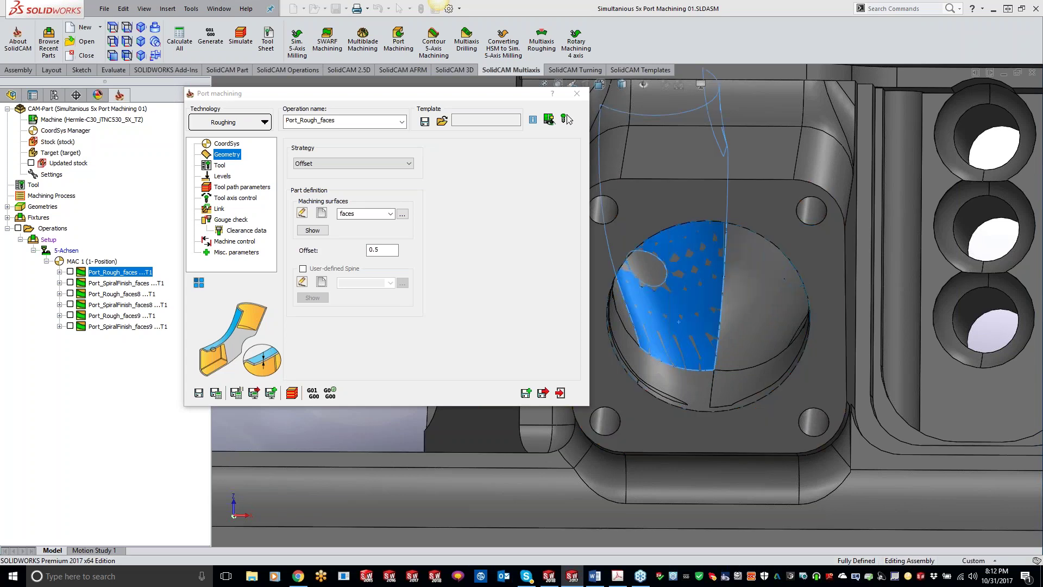
Step: Show the machining surfaces geometry "faces" on the model, examine it around the port from several angles, and close the preview
left_click(313, 230)
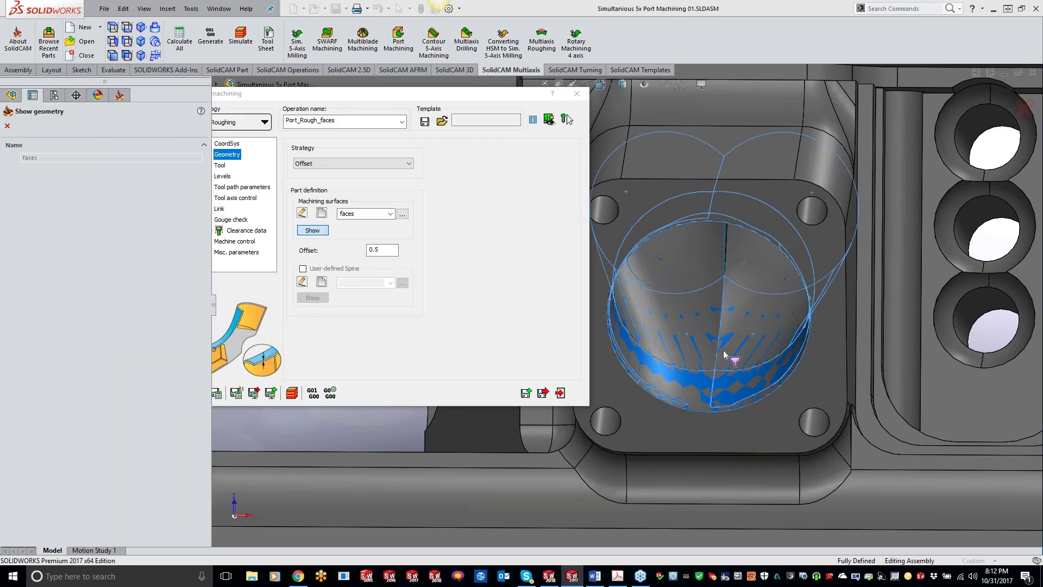
left_click(681, 319)
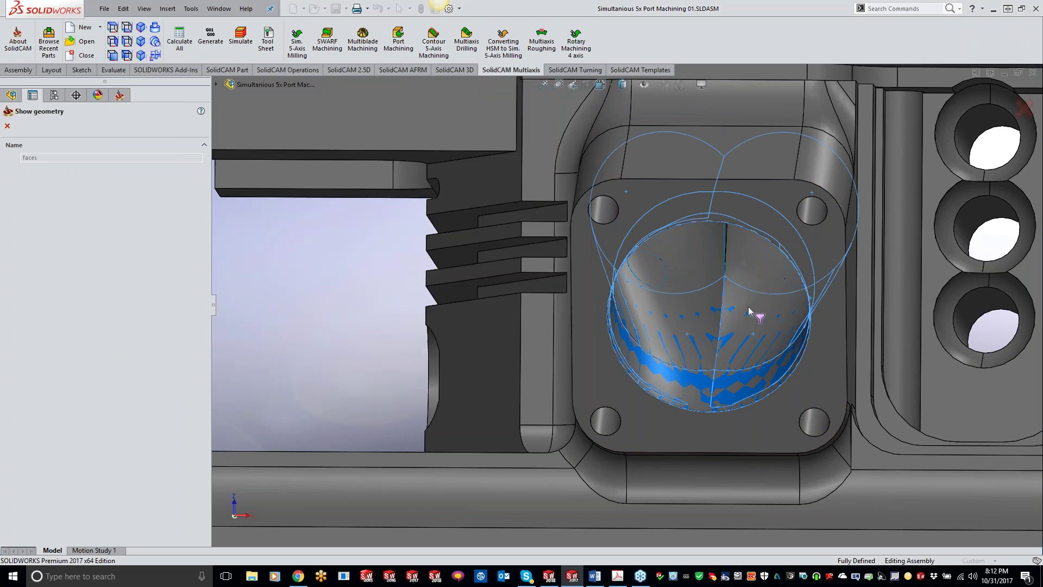
middle_click_drag(755, 352, 699, 276)
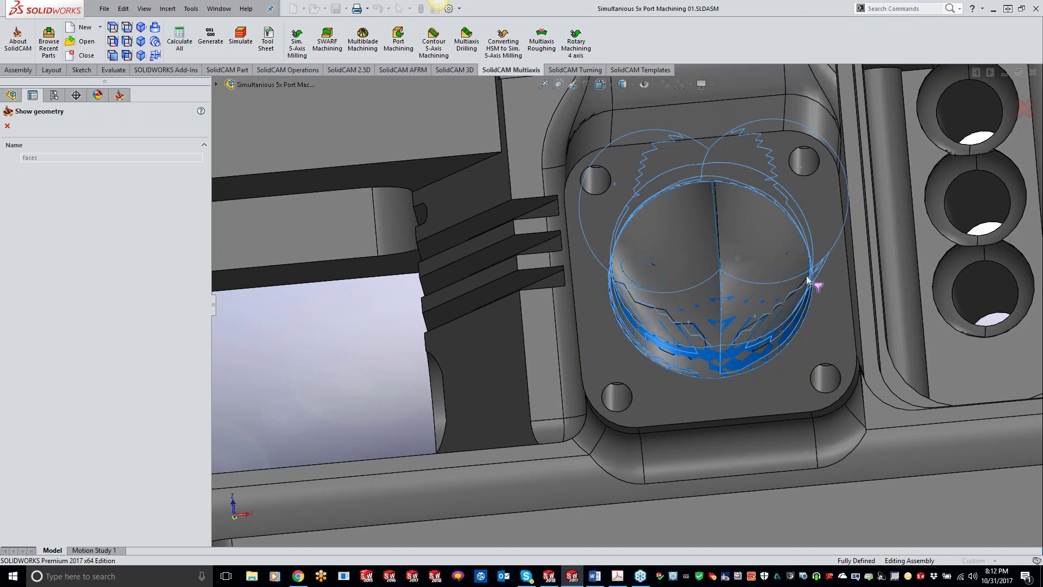
middle_click_drag(813, 282, 723, 376)
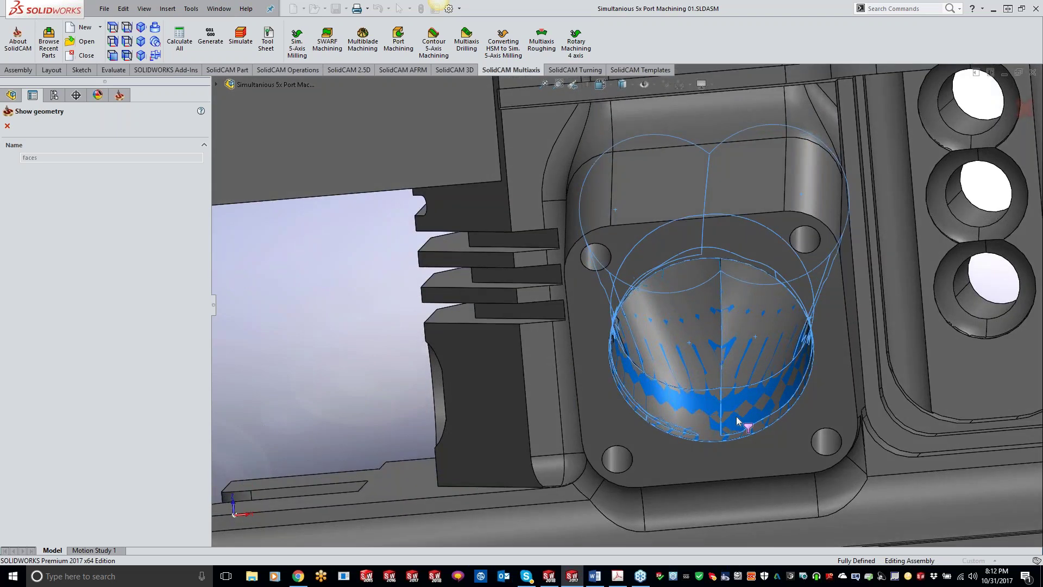
left_click(7, 126)
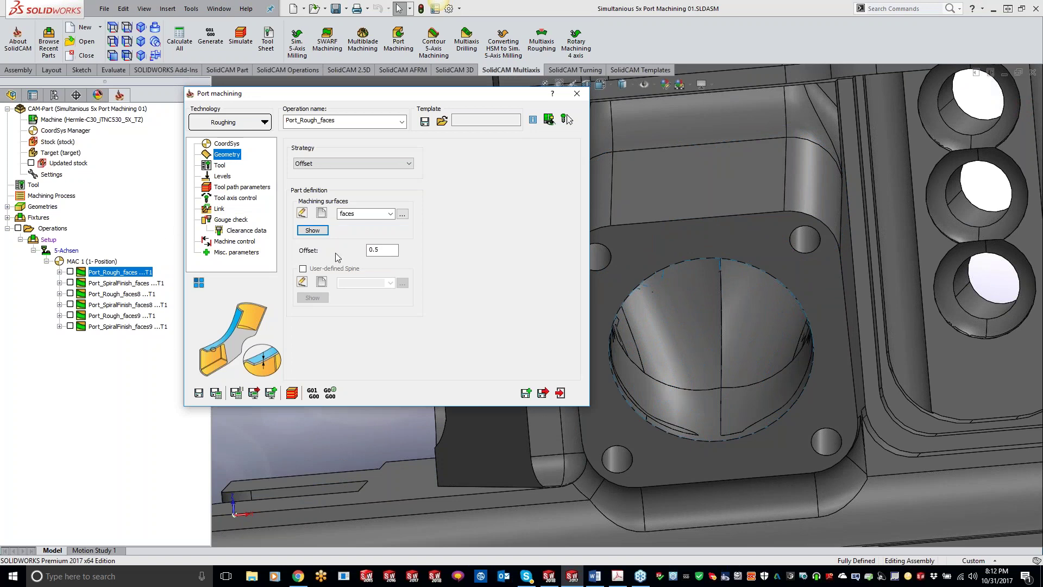
Step: Review the machining surface offset, the lollipop mill's parameters and the tool types available for the operation, without changing the tool
left_click(387, 250)
left_click(222, 166)
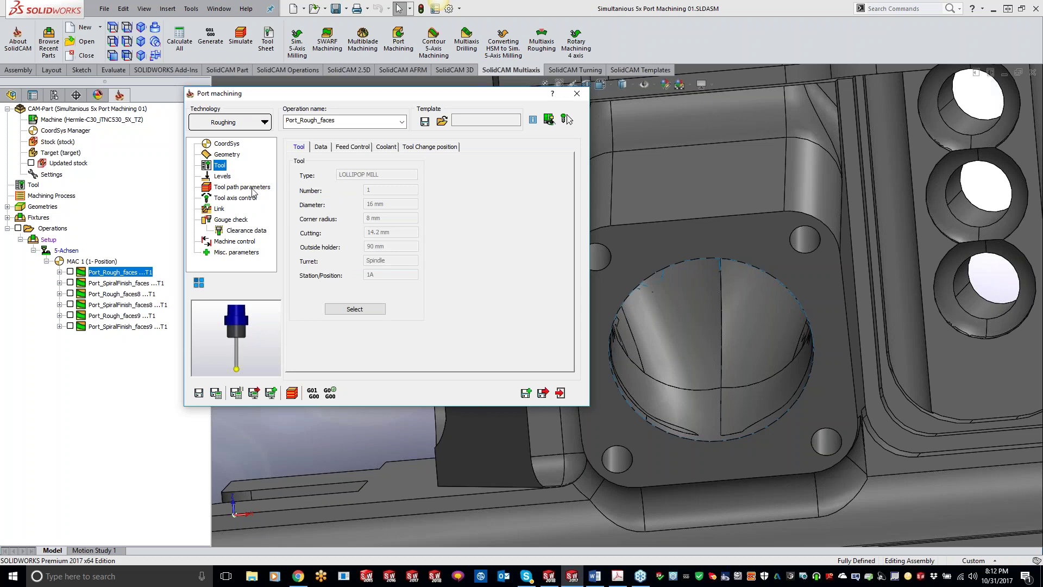
left_click(355, 309)
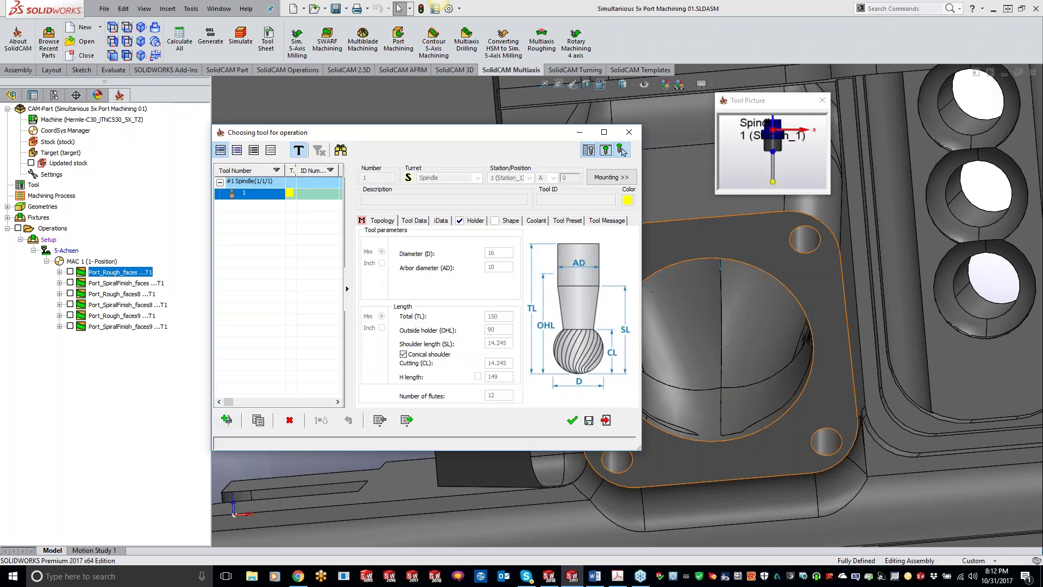
left_click(229, 421)
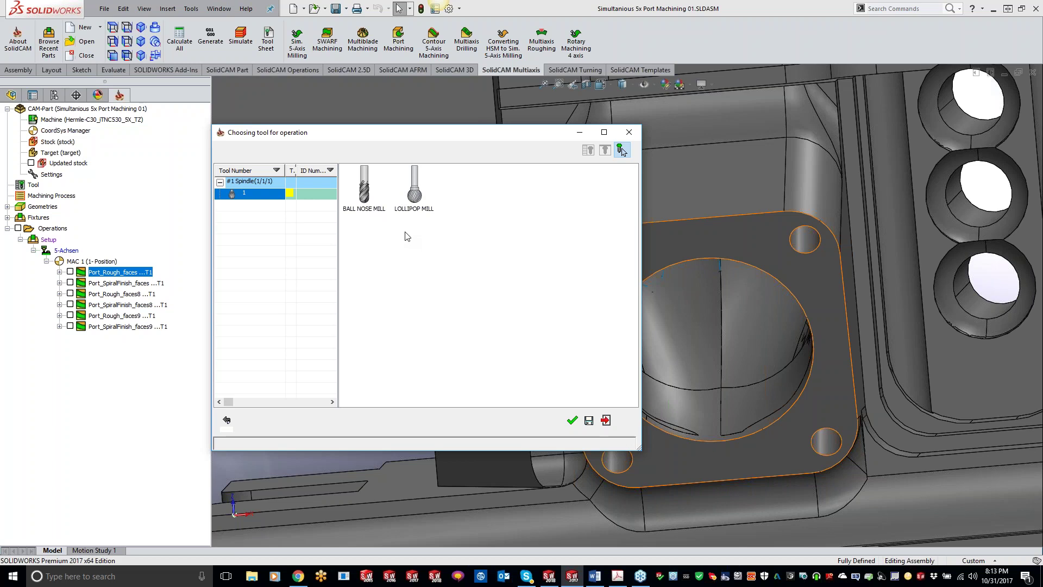
left_click(629, 132)
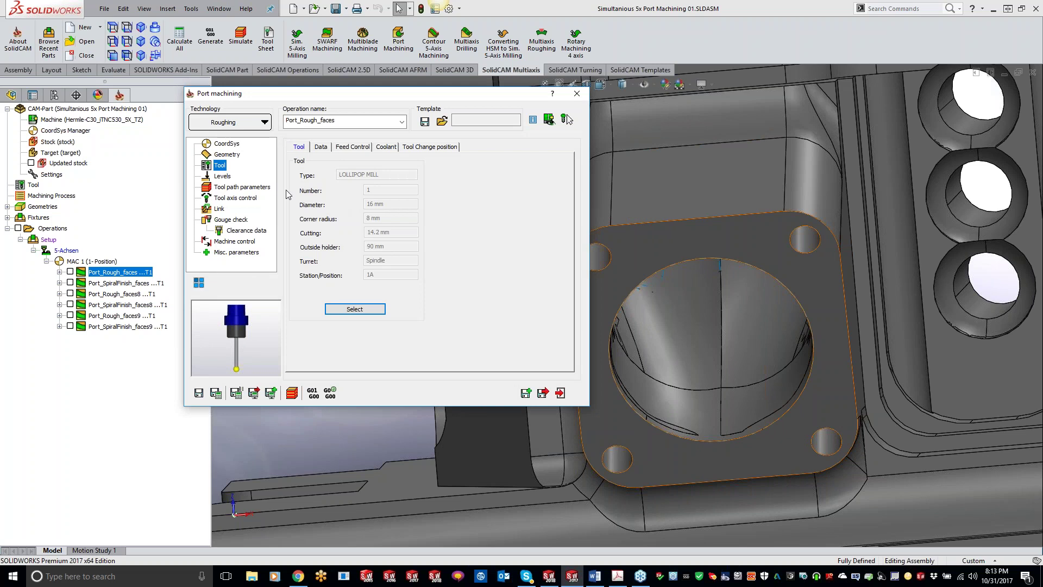
Step: Review the operation's clearance levels, its step over and step down values, and its sorting parameters
left_click(224, 177)
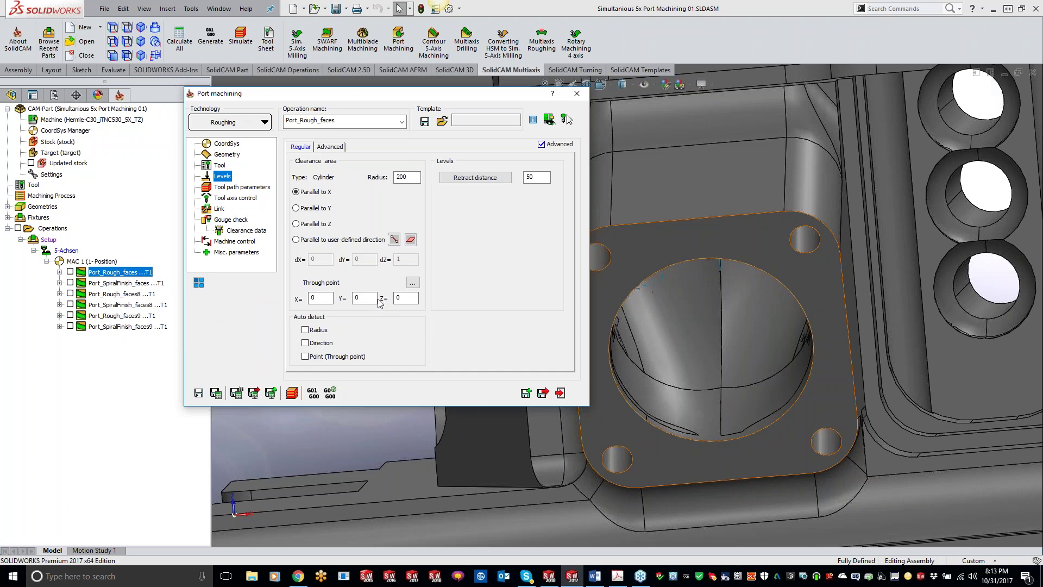
left_click(254, 187)
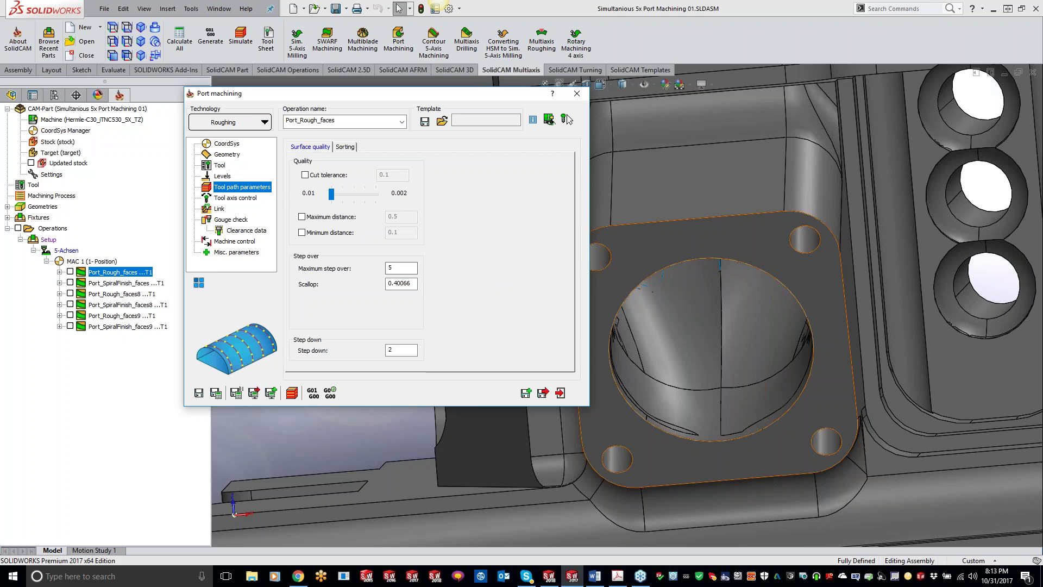
left_click(395, 352)
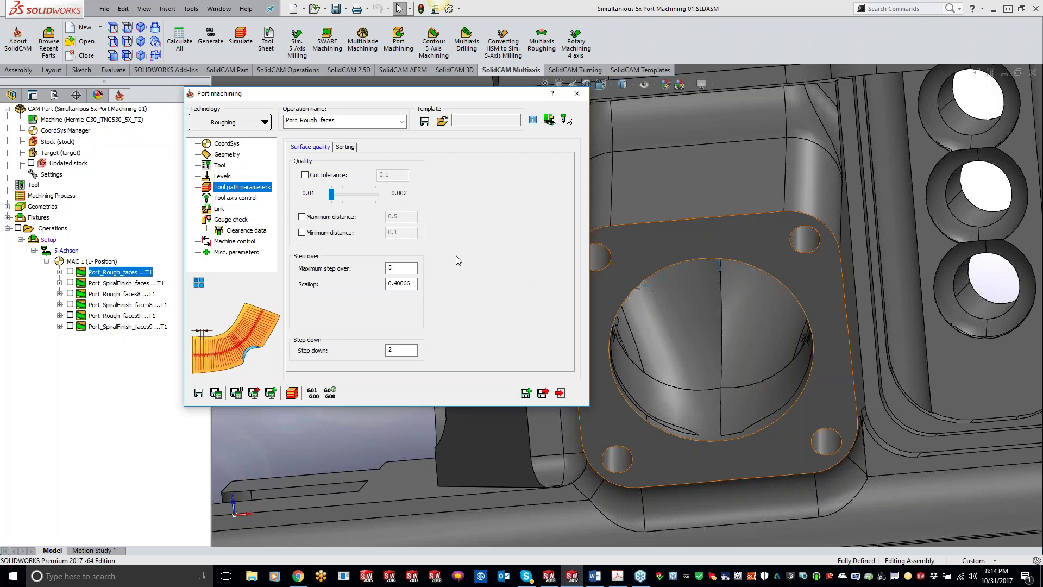
left_click(347, 148)
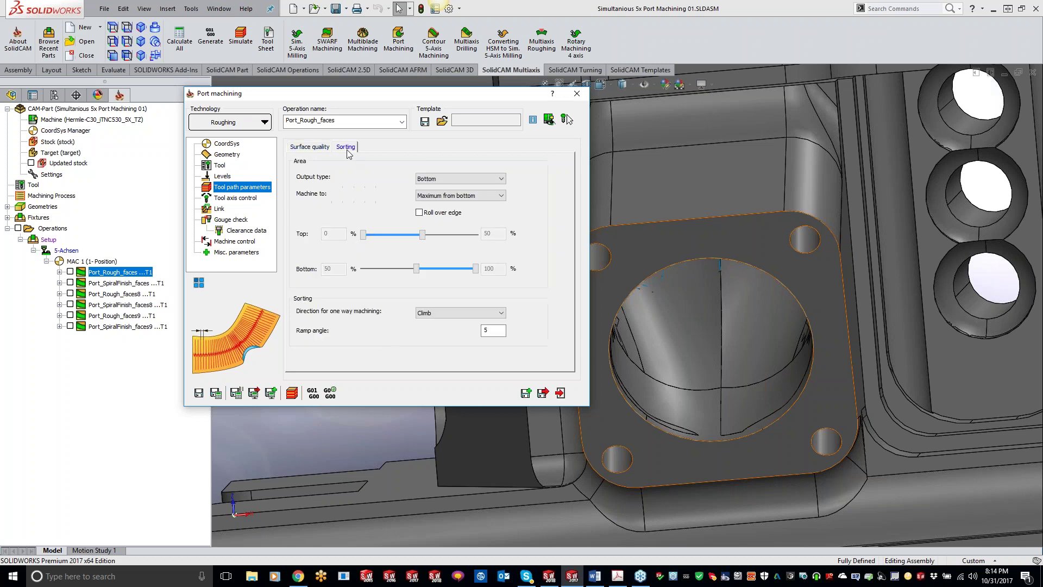
Step: Examine the whole cylinder head and its side ports in relation to the output type of the roughing operation
scroll(784, 402, "up", 6)
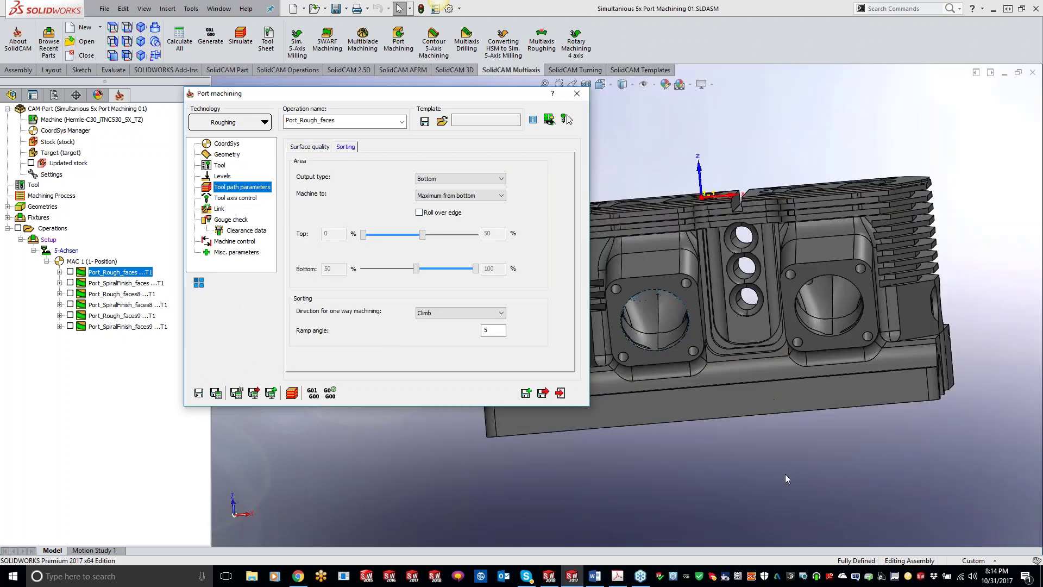
middle_click_drag(784, 468, 769, 449)
scroll(769, 448, "down", 2)
scroll(768, 449, "down", 3)
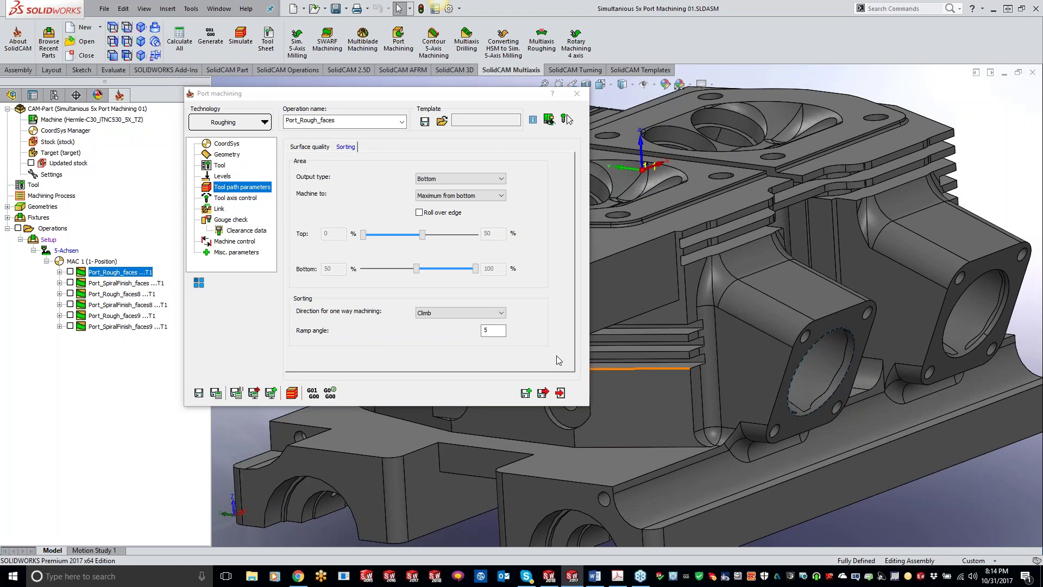
mouse_move(439, 182)
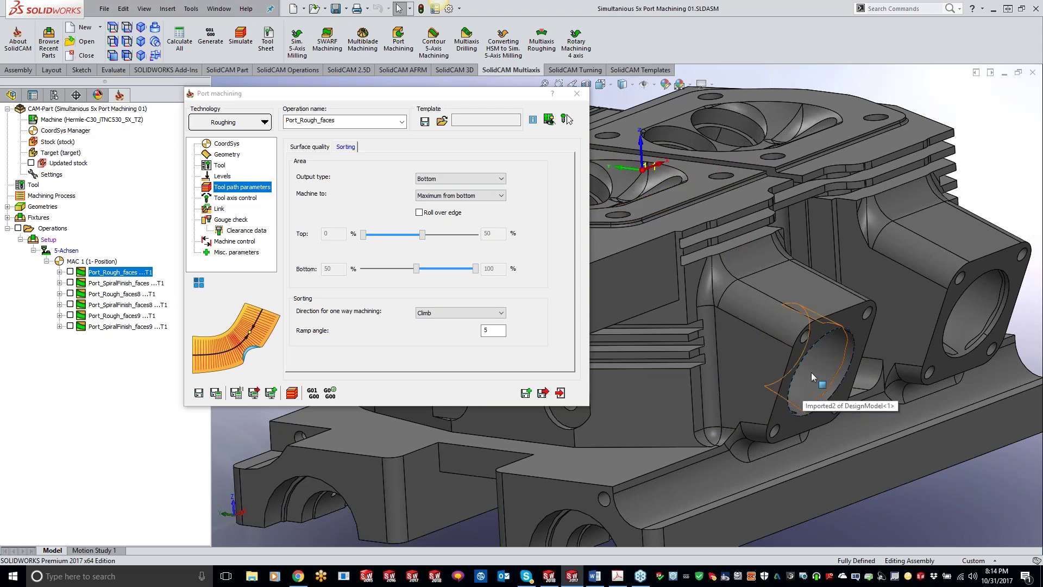
Step: Switch to the PORT ROUGHING TEST assembly, examine both ends of the curved port, and return to the cylinder head assembly
left_click(557, 579)
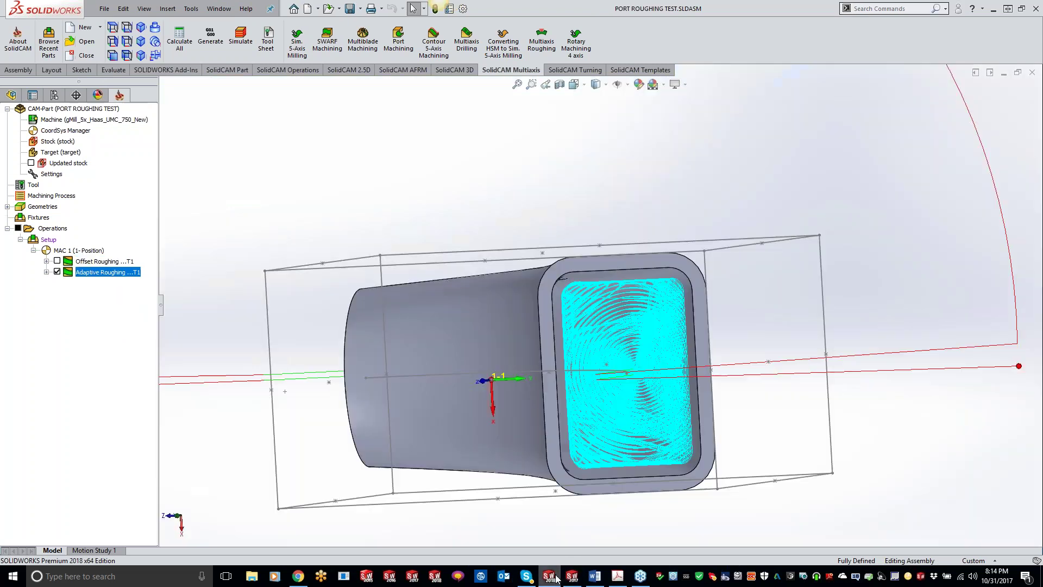
middle_click_drag(506, 353, 676, 223)
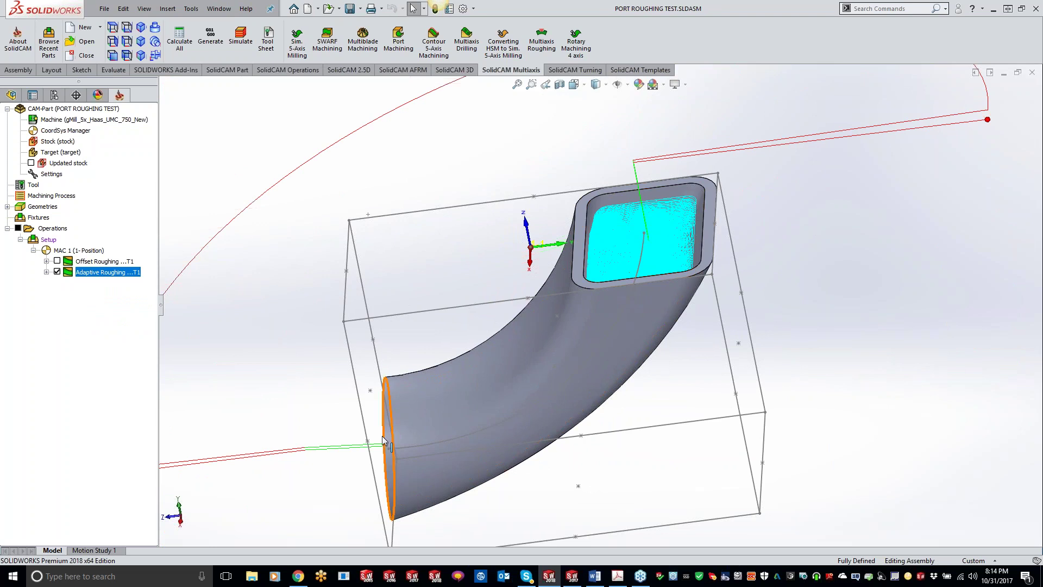
left_click(572, 576)
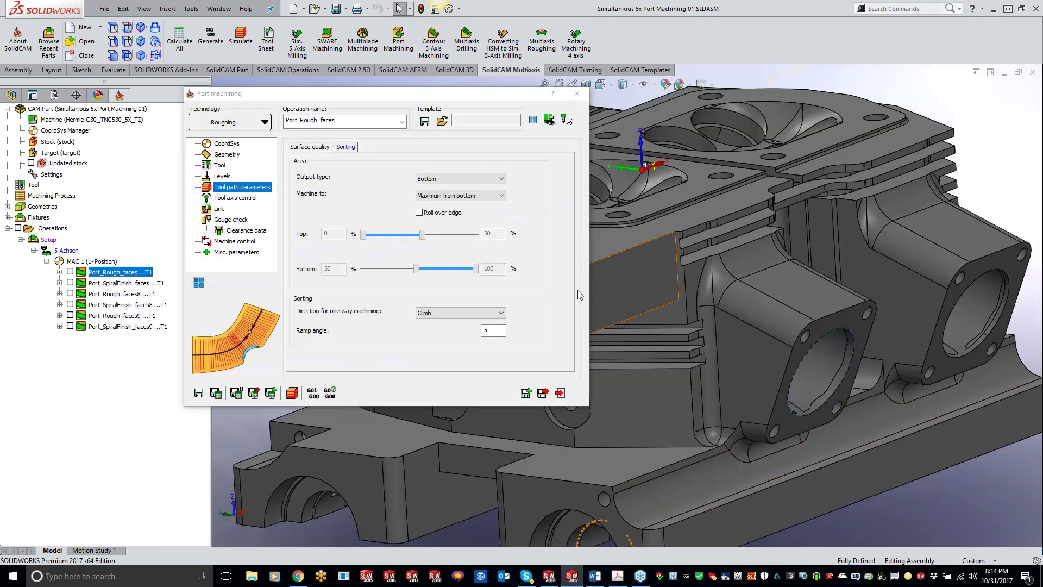
Step: Review the Output type, Machine to, Roll over edge and ramp angle settings, keeping Bottom and Maximum from bottom, and close the operation
left_click(468, 179)
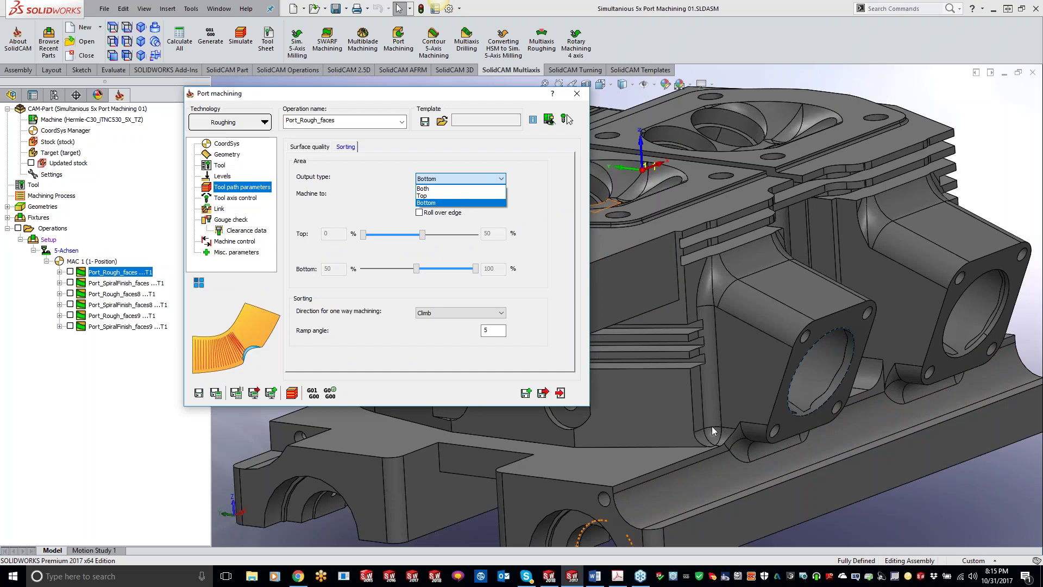
left_click(461, 203)
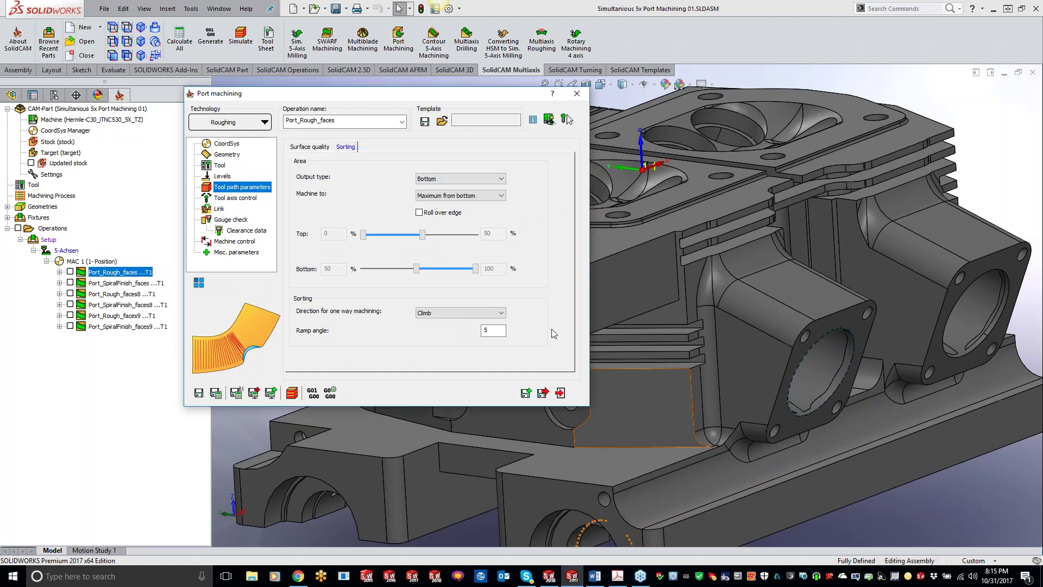
left_click(419, 213)
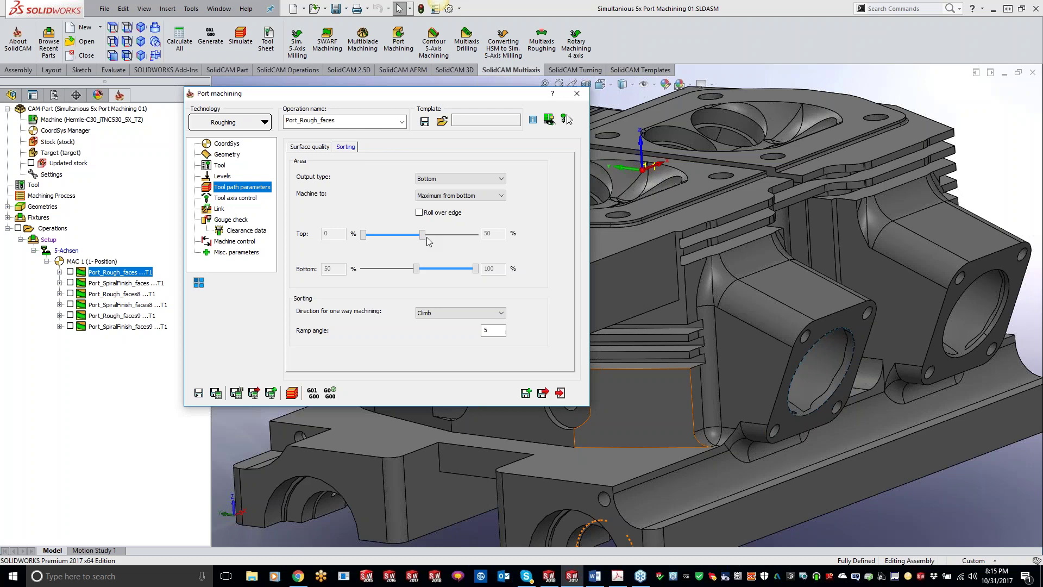
middle_click_drag(837, 393, 646, 307)
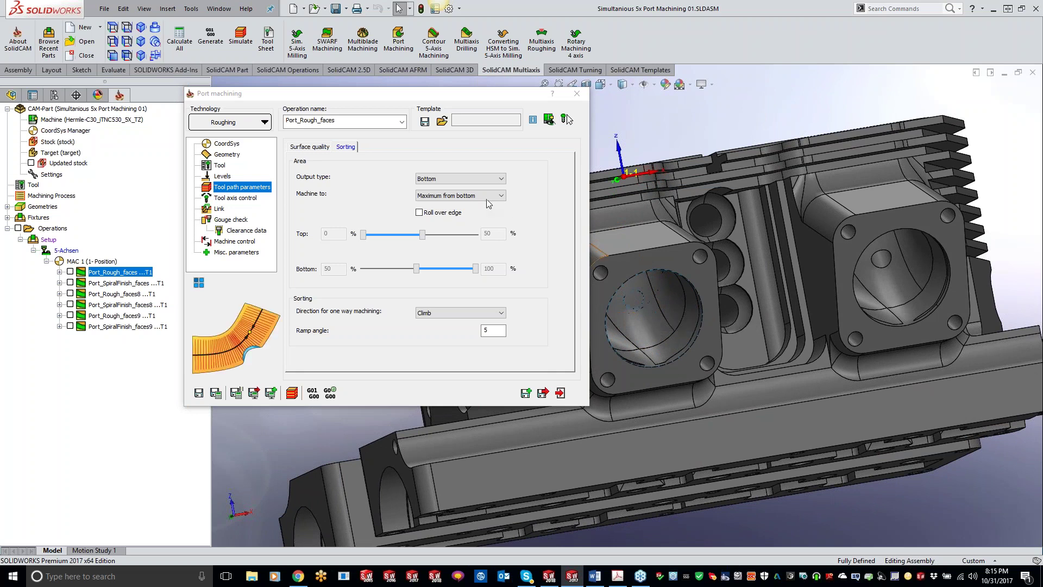
left_click(447, 197)
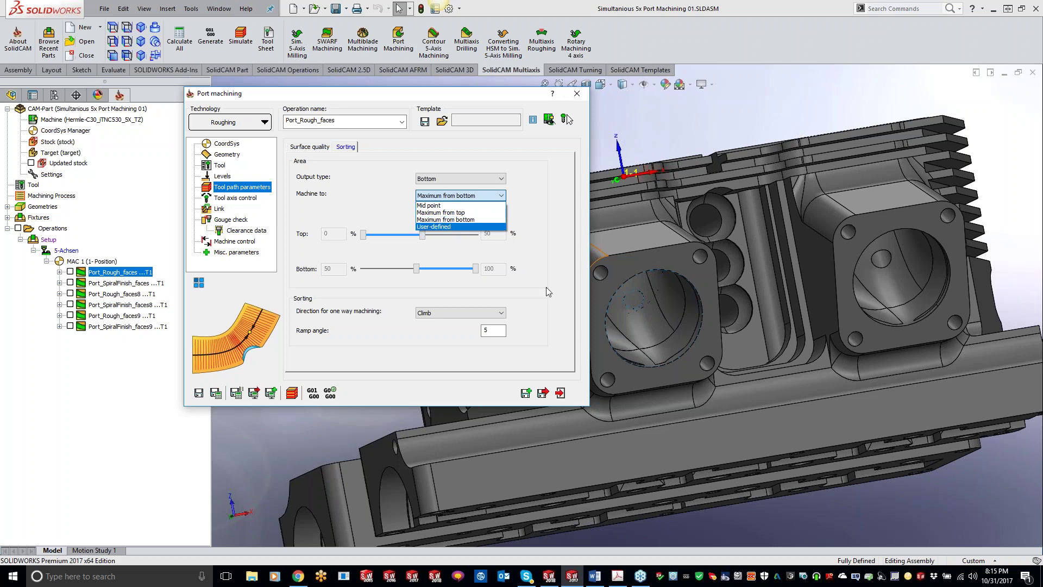
left_click(458, 220)
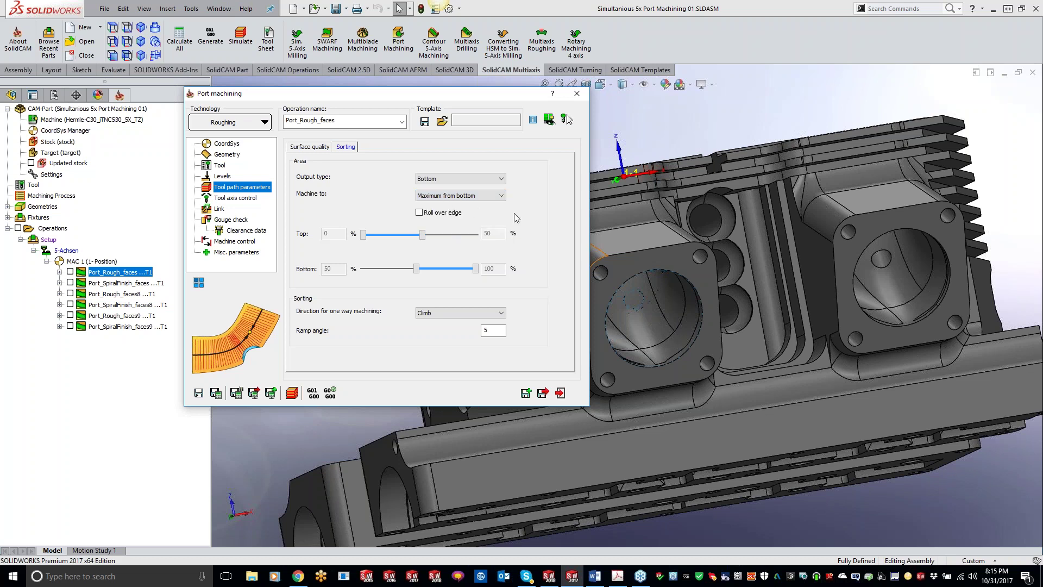
left_click(498, 333)
left_click(578, 95)
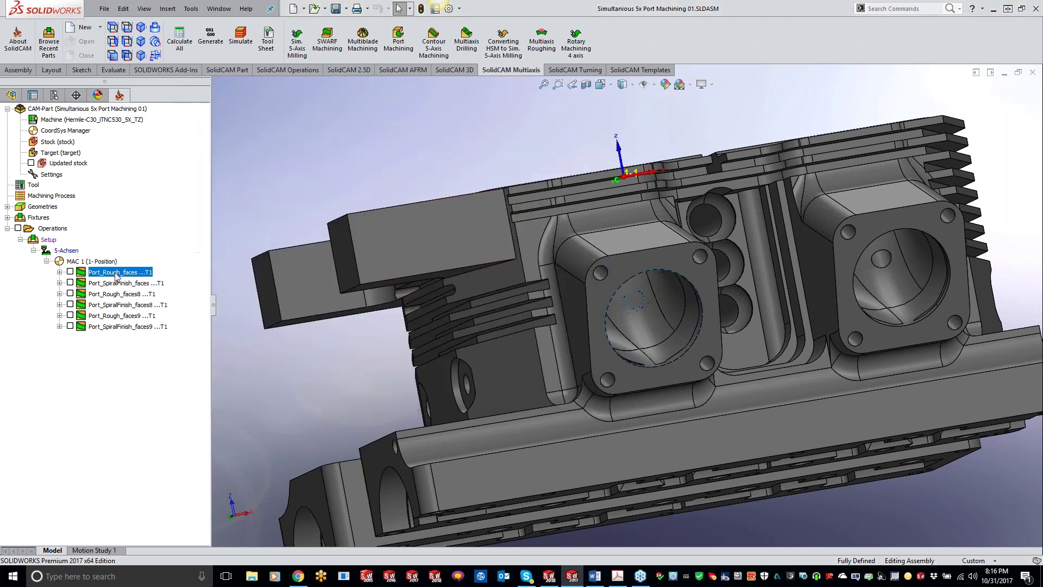
Step: Start a new Profile milling operation after Port_Rough_faces and examine the finish step down setting in its technology parameters
right_click(116, 273)
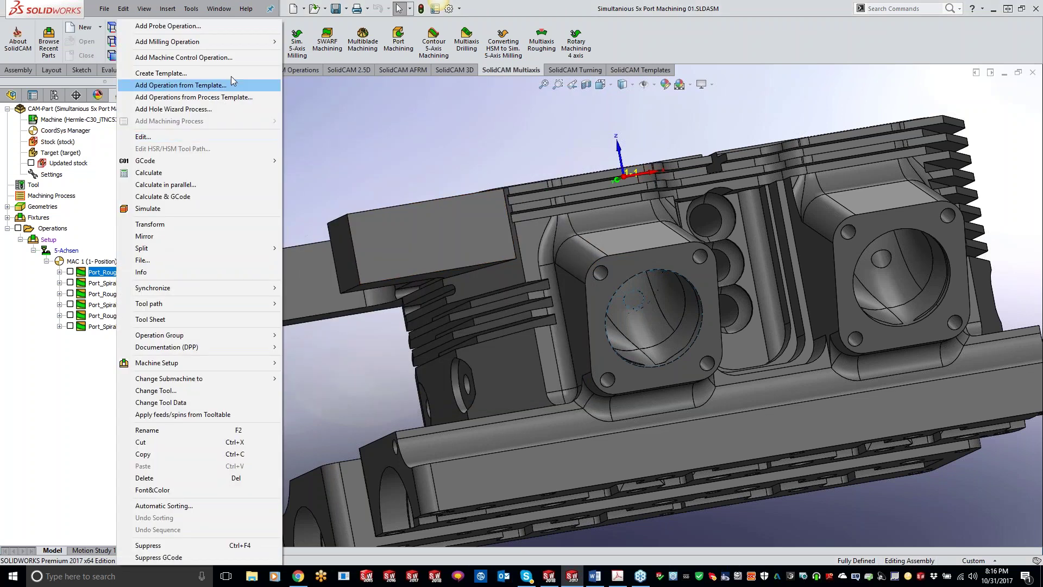
mouse_move(239, 41)
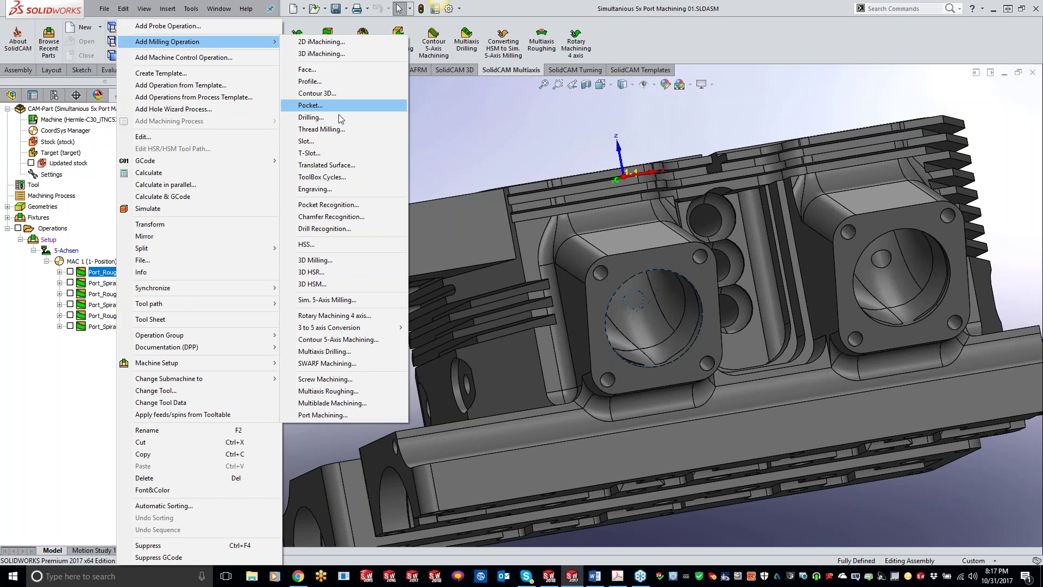
left_click(322, 82)
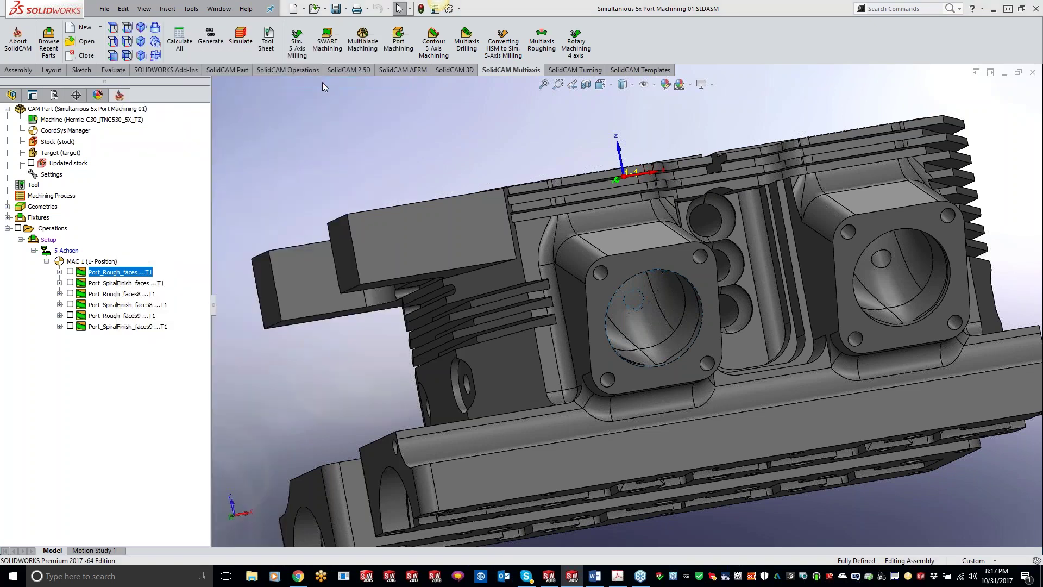
left_click(334, 159)
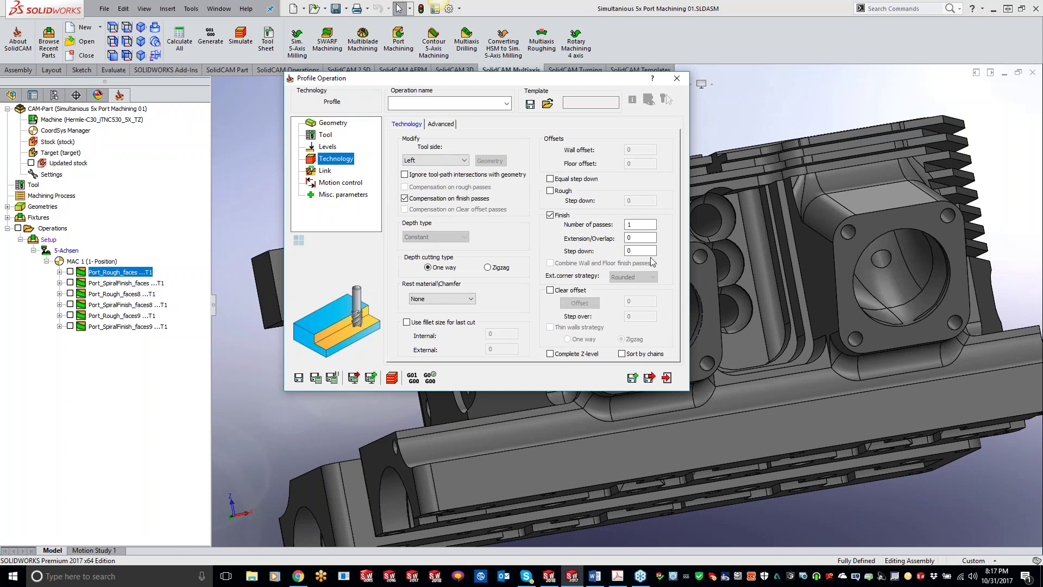
mouse_move(648, 252)
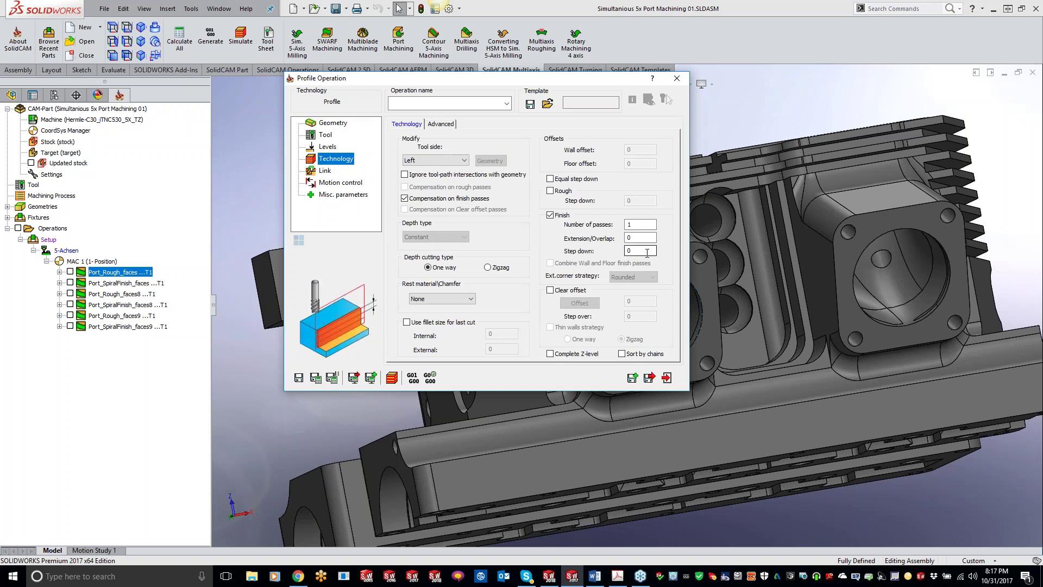
Step: Check the finish step down of the Profile operation and close the operation without saving it
double_click(647, 252)
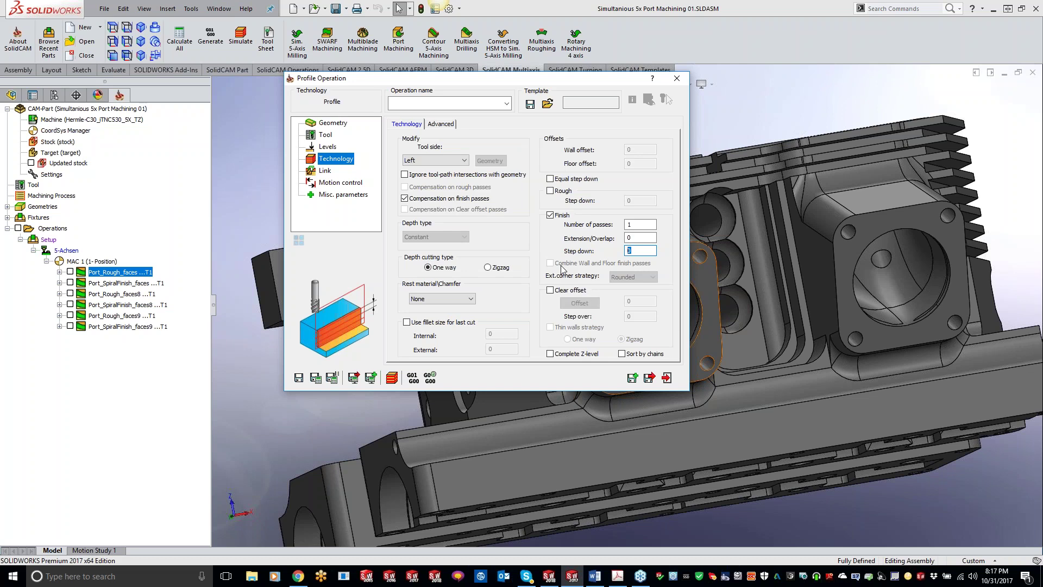
left_click(677, 79)
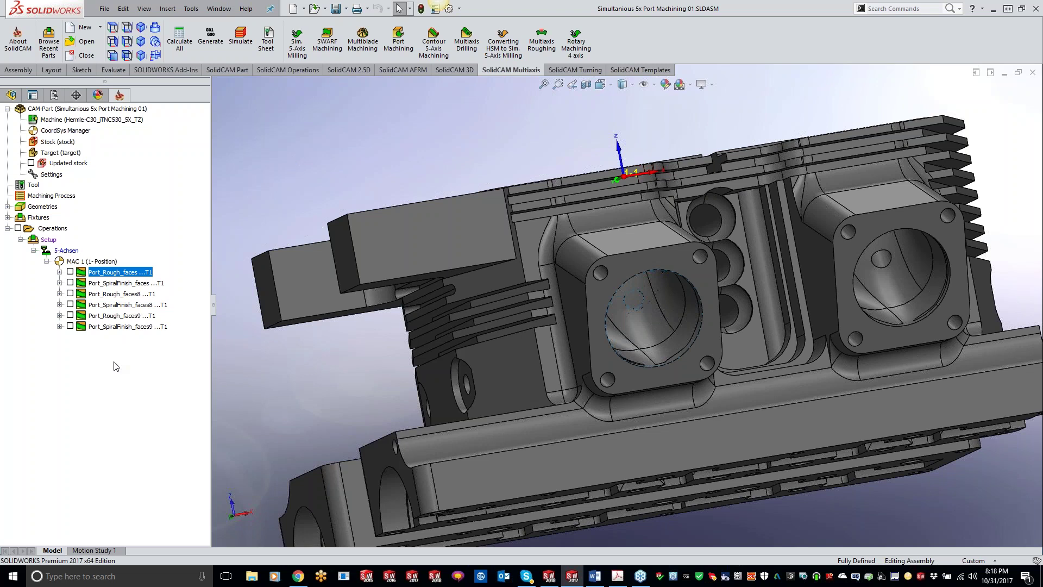
Step: Reopen the Port_Rough_faces operation and review its surface quality, sorting and tool axis control settings
double_click(114, 272)
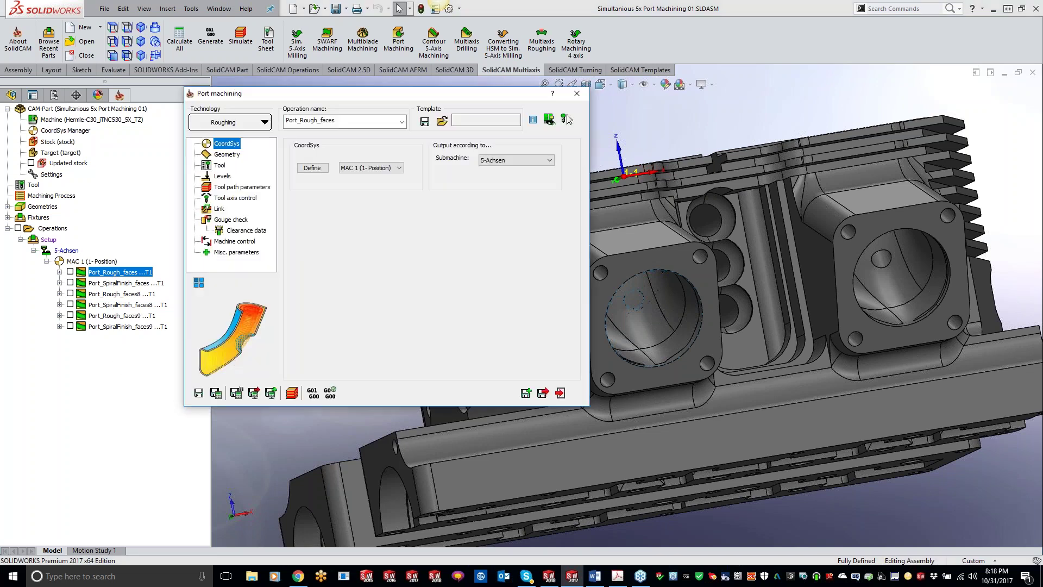
left_click(240, 187)
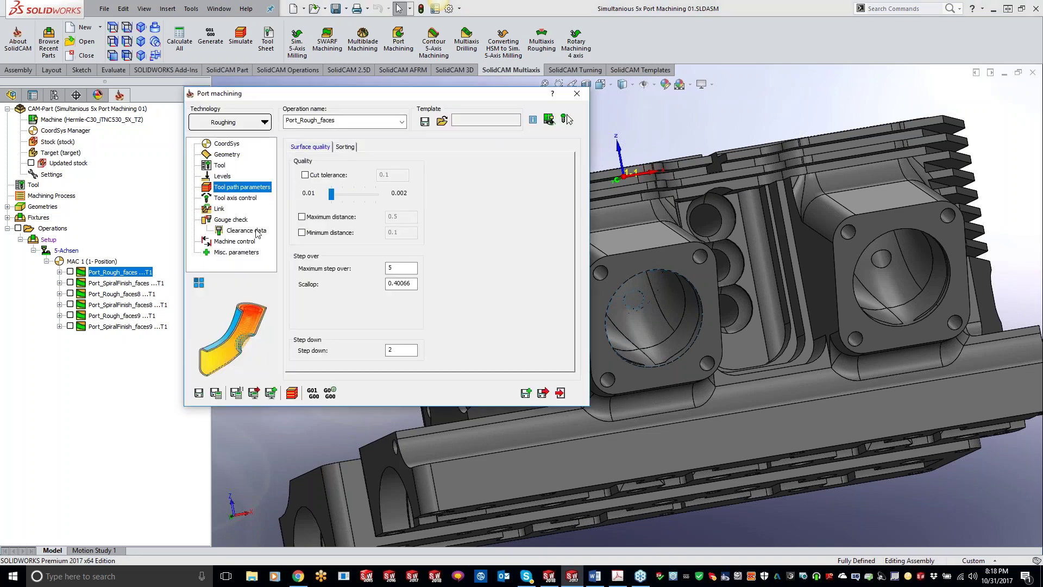
left_click(345, 146)
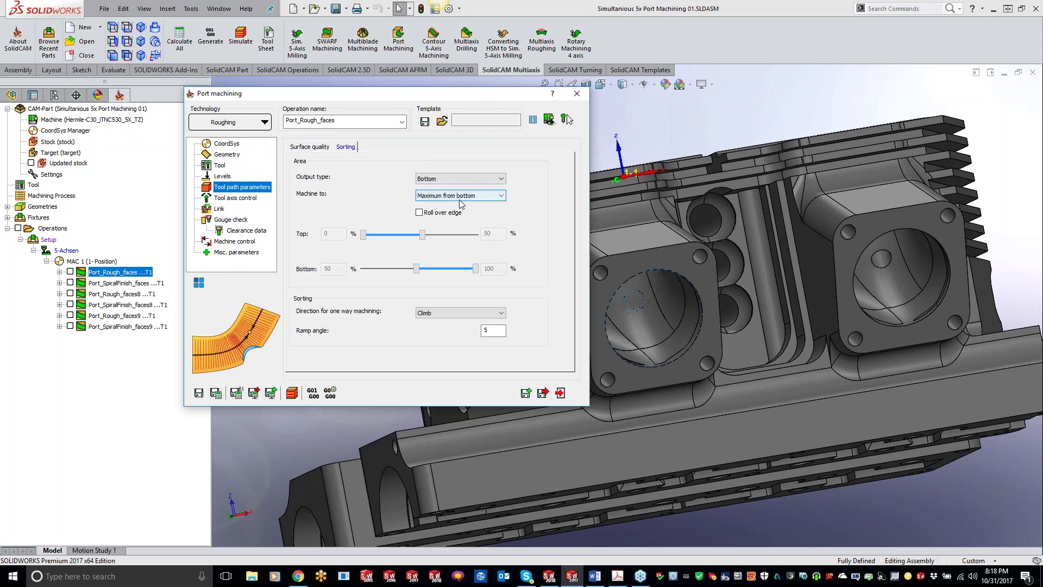
left_click(245, 199)
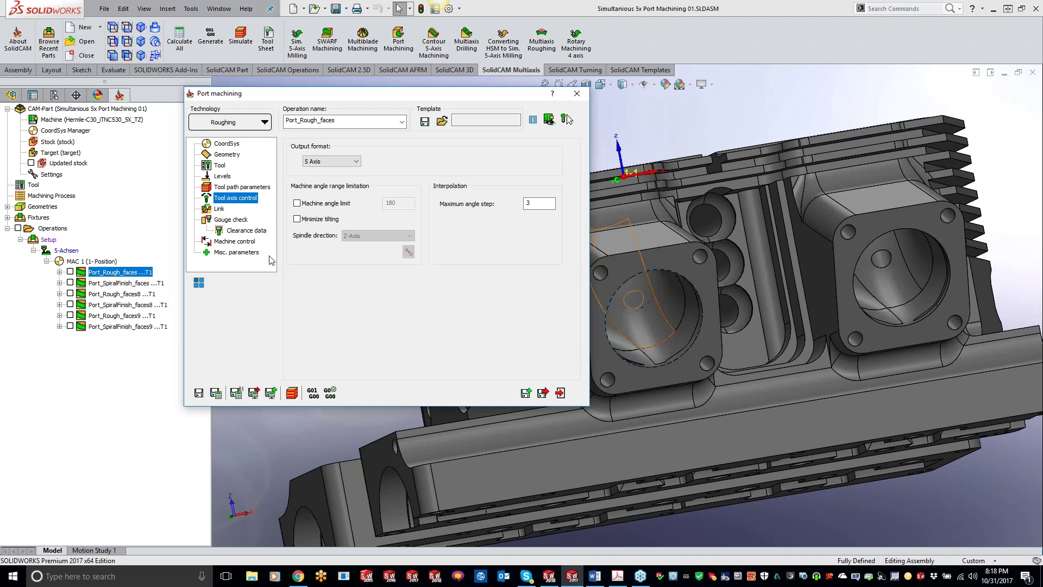
Step: Review the gouge check settings and display the faces11 check surfaces on the cylinder head, examining them from the valve side
left_click(219, 220)
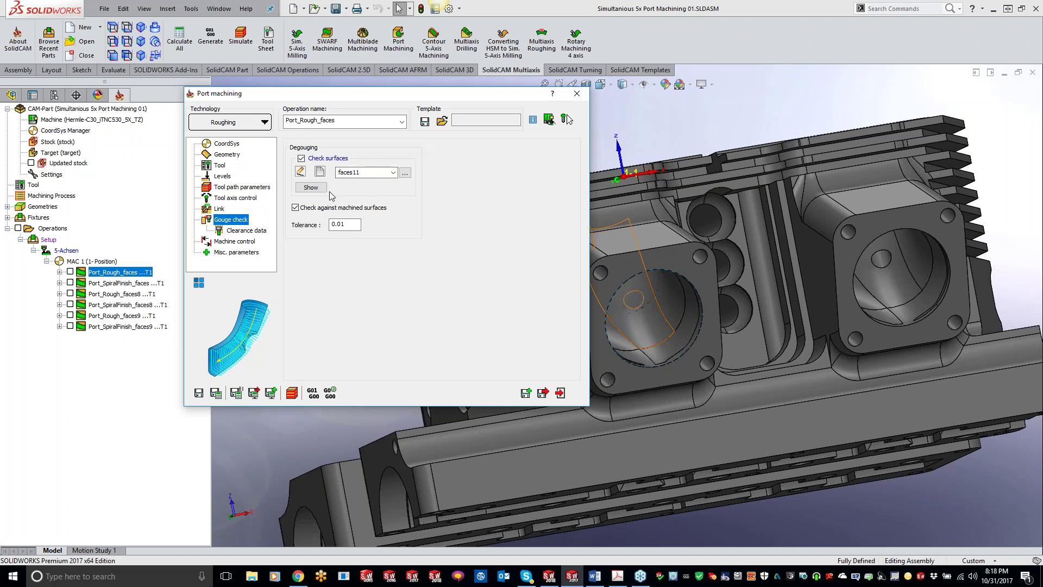
left_click(311, 187)
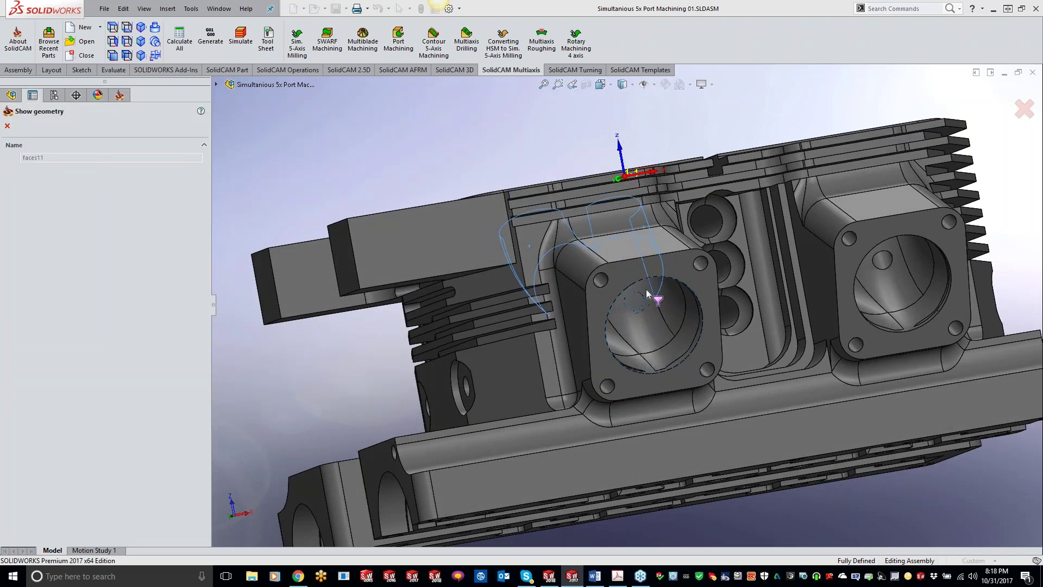
left_click_drag(837, 476, 808, 455)
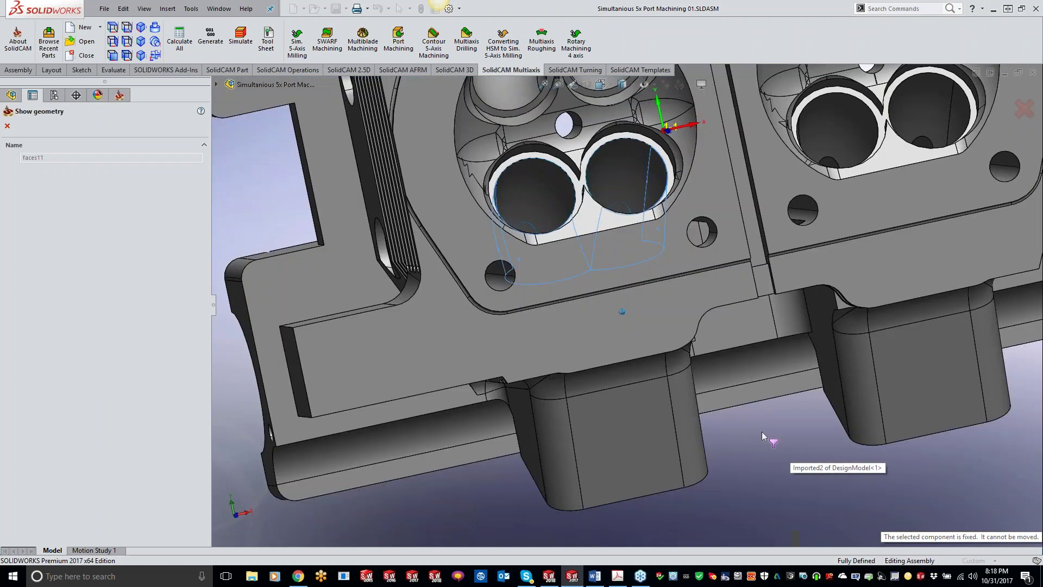
middle_click_drag(762, 432, 660, 360)
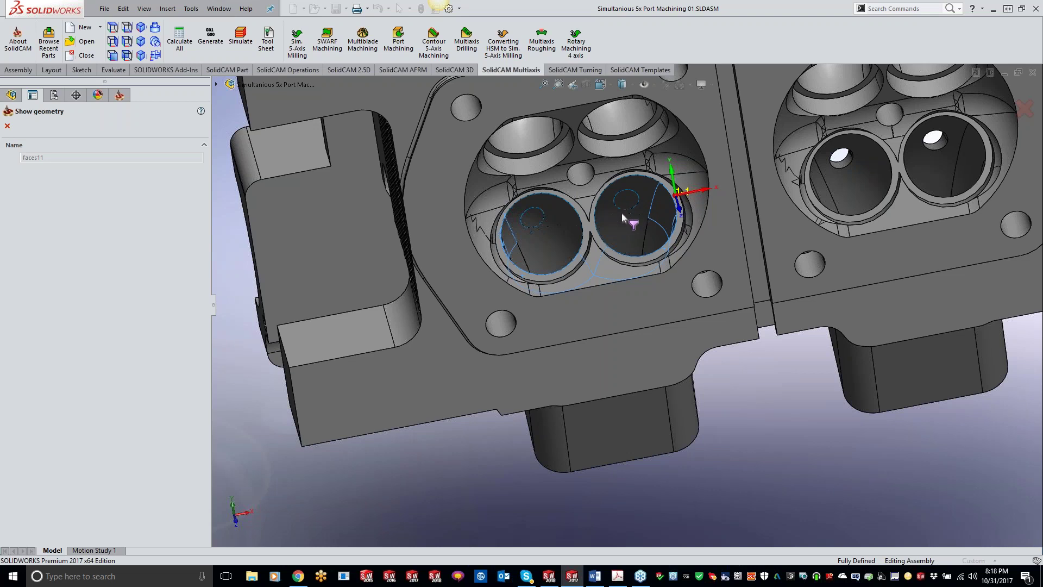
left_click(7, 126)
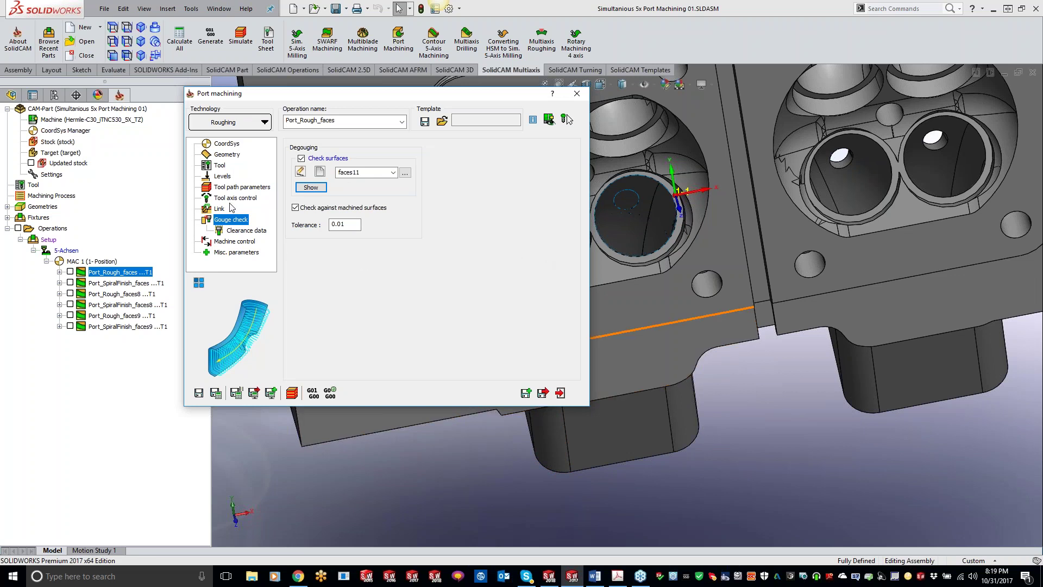
Step: Review the link settings and simulate the port roughing toolpath in Host CAD mode at reduced speed, viewing the head from the port side
left_click(220, 211)
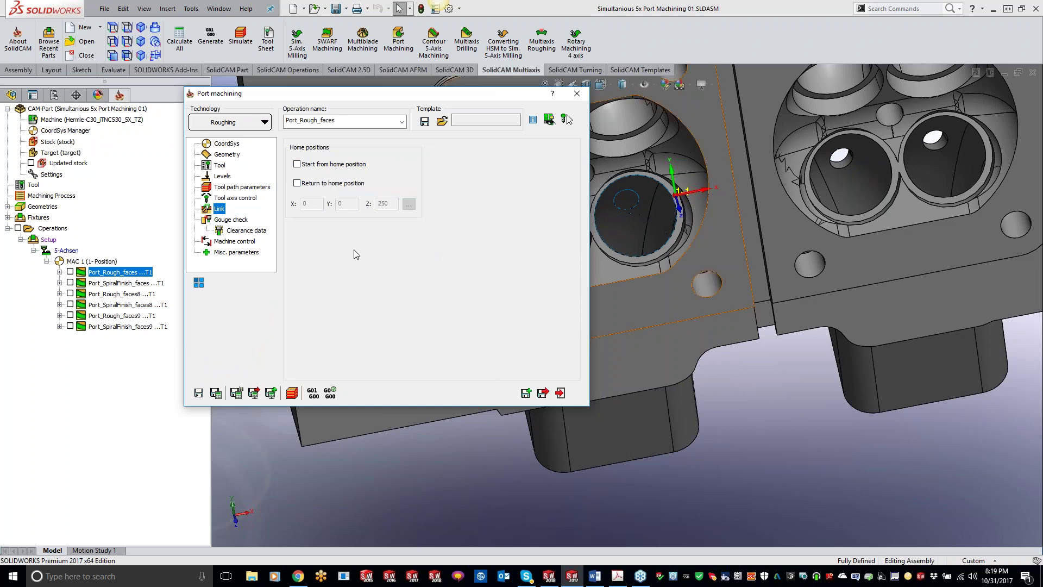
left_click(292, 393)
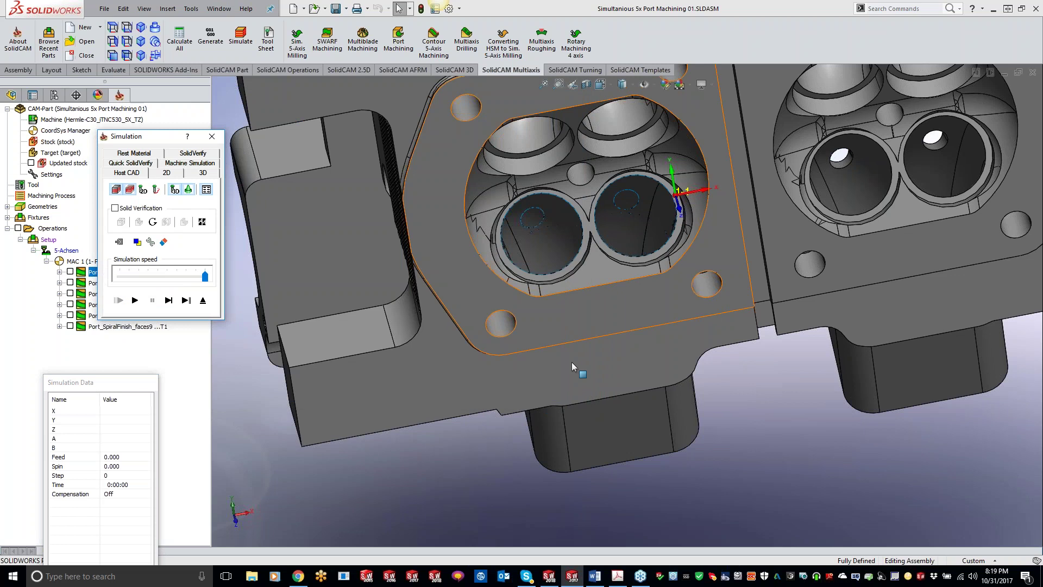
middle_click_drag(531, 442, 523, 431)
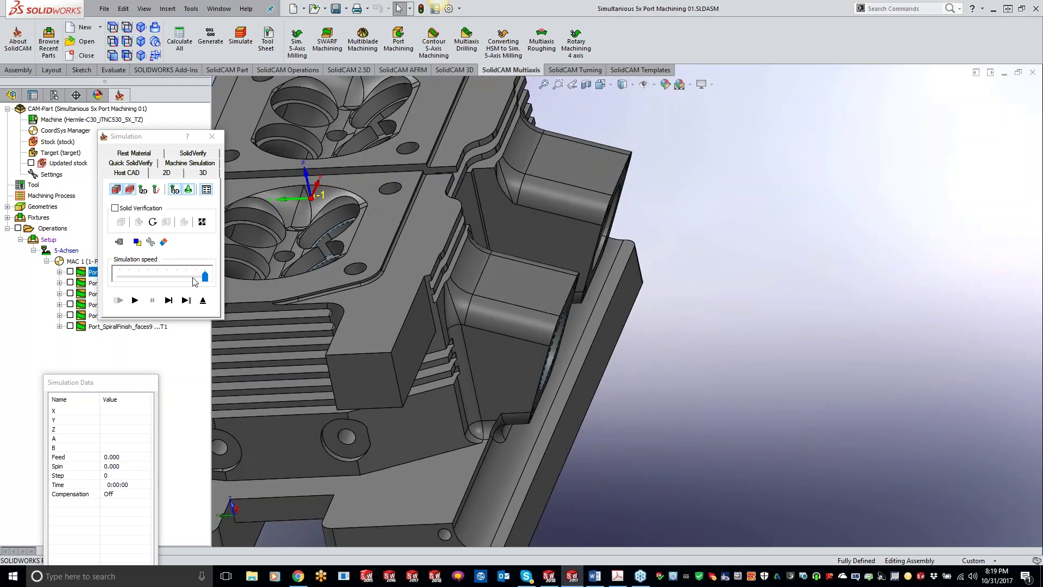
left_click_drag(204, 278, 139, 277)
left_click(135, 301)
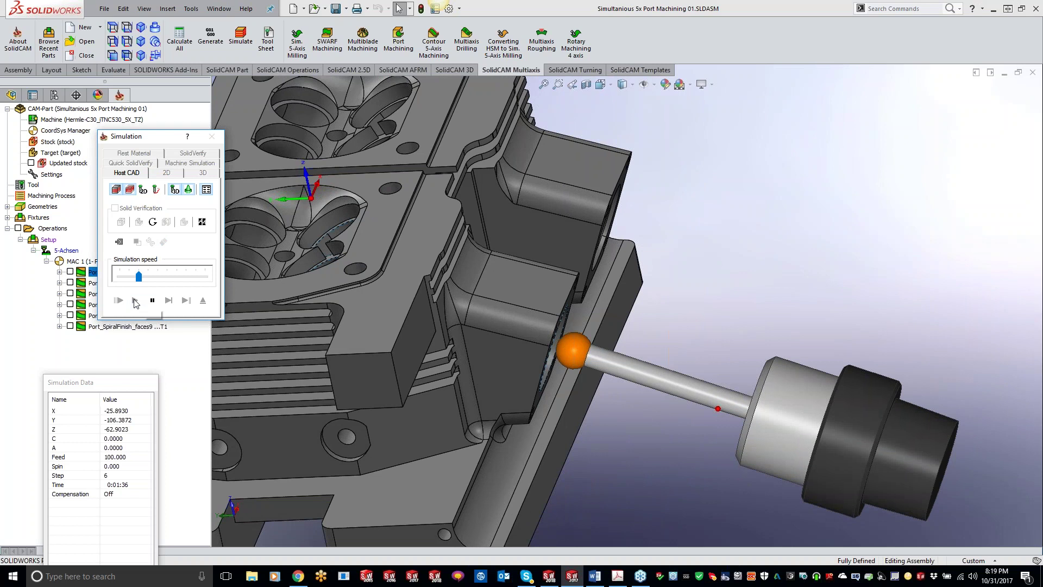
left_click_drag(138, 277, 158, 277)
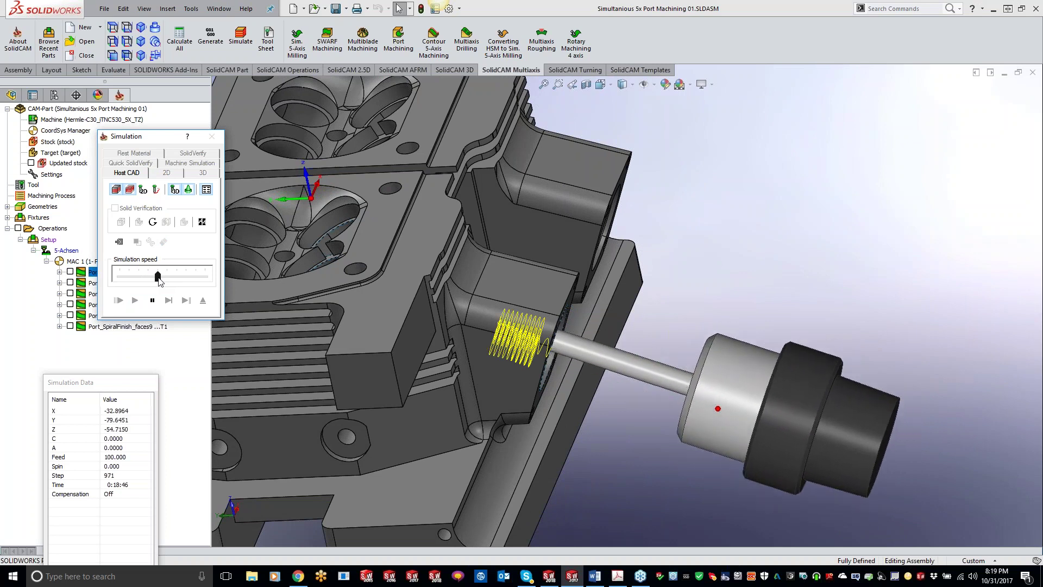
middle_click_drag(853, 230, 831, 232)
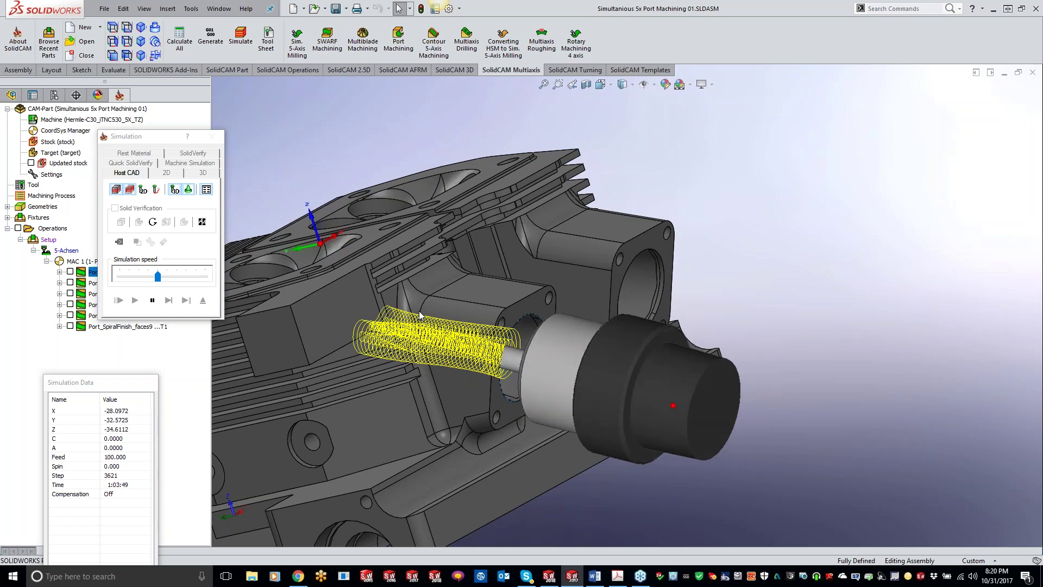
Step: Run the port roughing simulation in SolidVerify on the cylinder head and slow it down to watch the tool enter the port
left_click(199, 154)
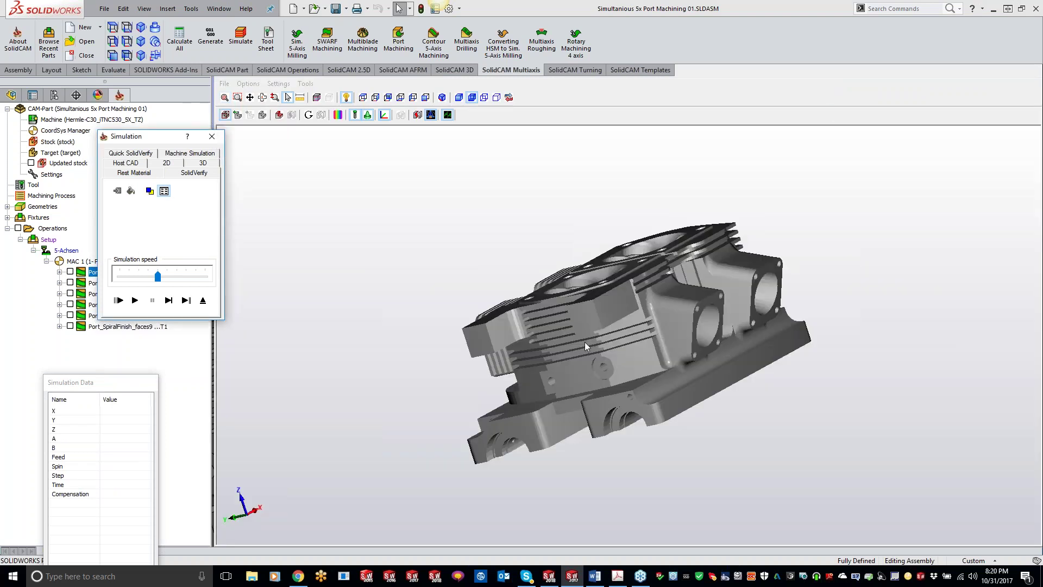
scroll(477, 326, "up", 6)
scroll(478, 326, "up", 2)
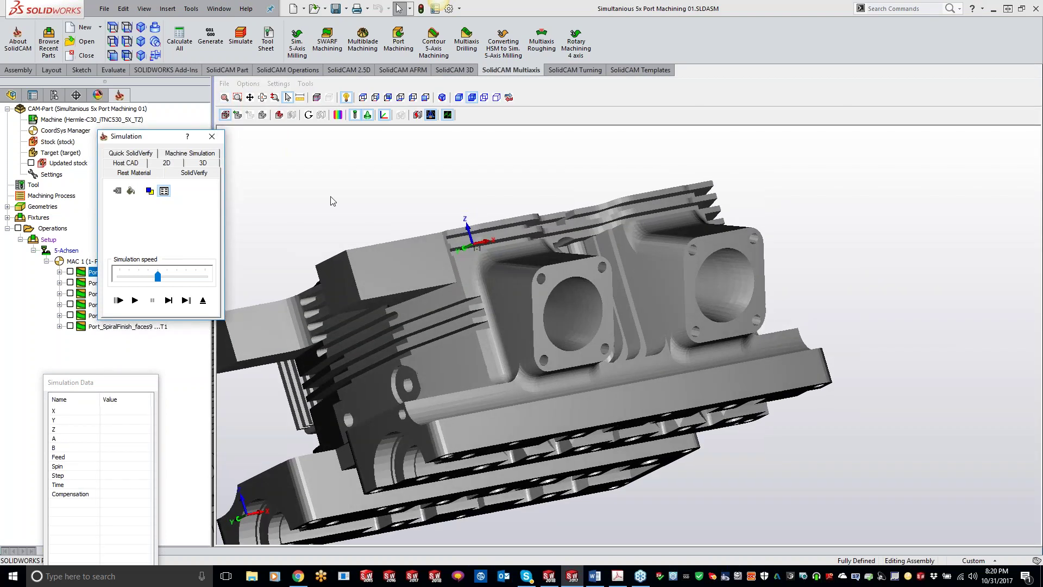
left_click(134, 300)
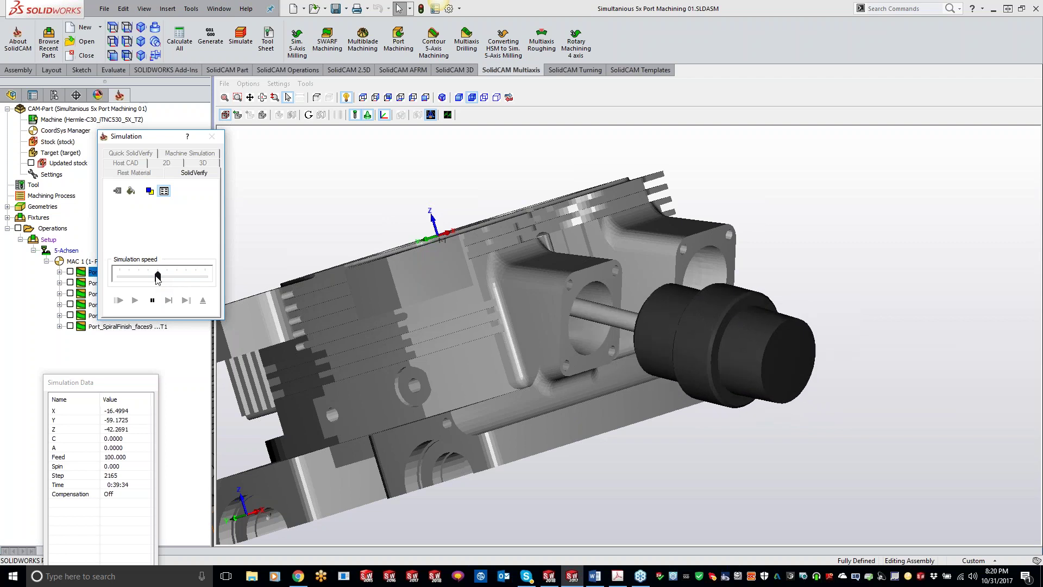
left_click_drag(157, 277, 130, 281)
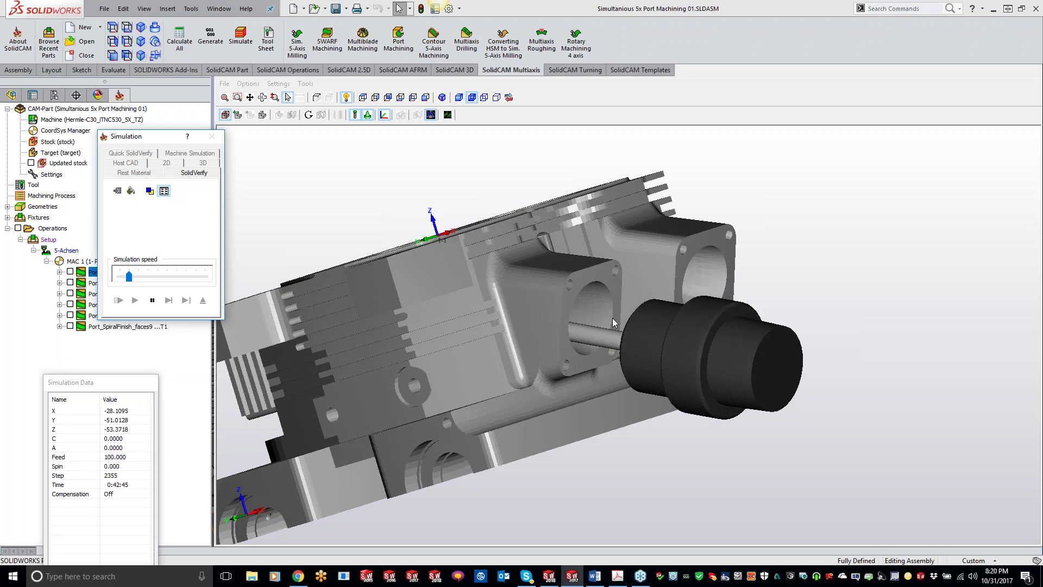
Step: Hide the tool holder, watch the remaining roughing cuts through the port opening at increasing speed, and close the simulation and the operation
middle_click_drag(613, 319, 612, 318)
left_click(367, 116)
middle_click_drag(368, 122, 369, 123)
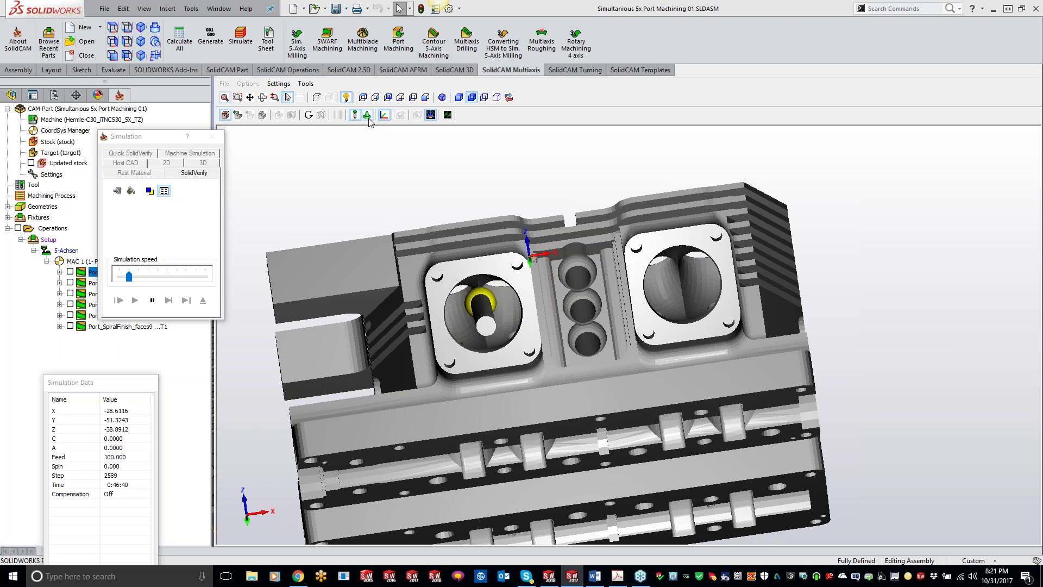
left_click_drag(130, 277, 148, 277)
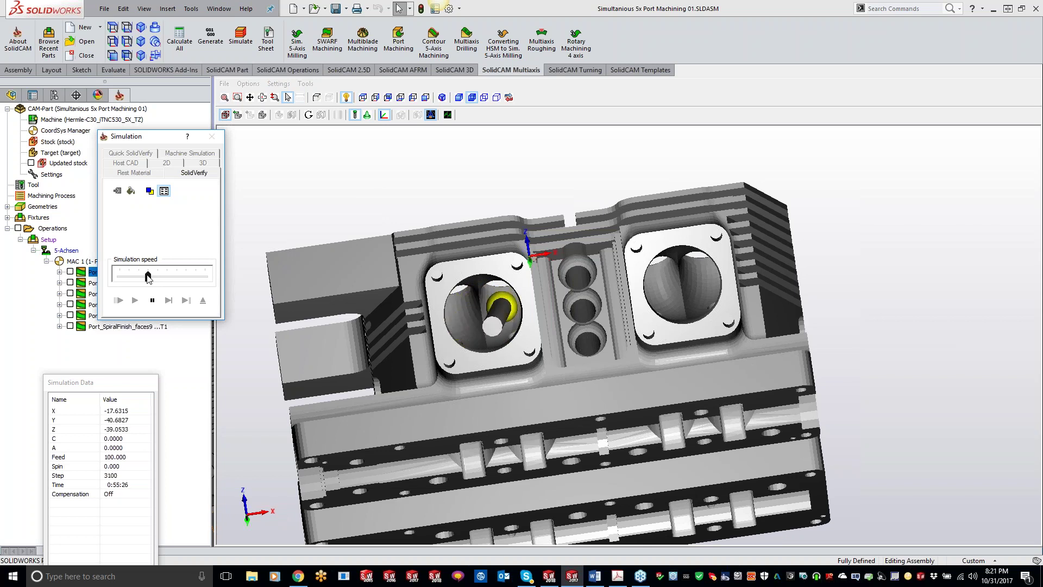
left_click_drag(149, 277, 170, 277)
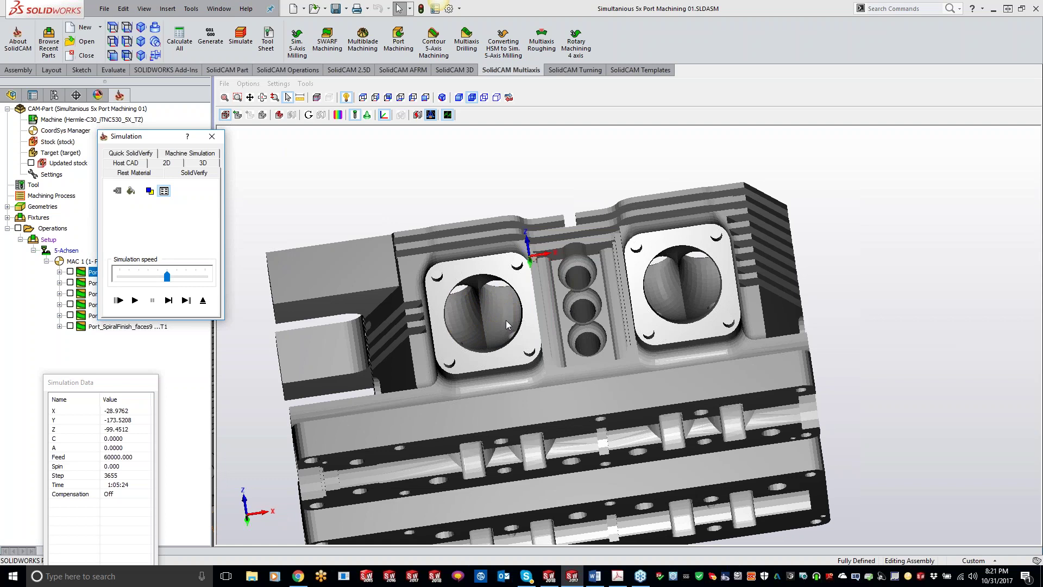
middle_click_drag(501, 314, 549, 272)
left_click(212, 137)
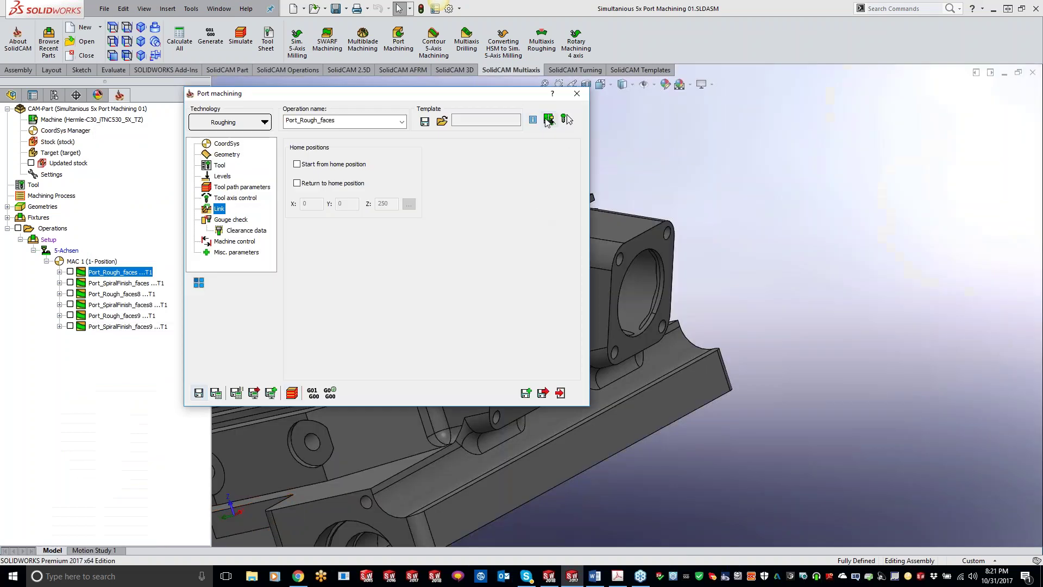
left_click(578, 94)
Step: Open the Port_SpiralFinish_faces operation, set its machining surface offset to 0, and save and calculate it
middle_click_drag(278, 151, 419, 173)
middle_click_drag(612, 286, 609, 285)
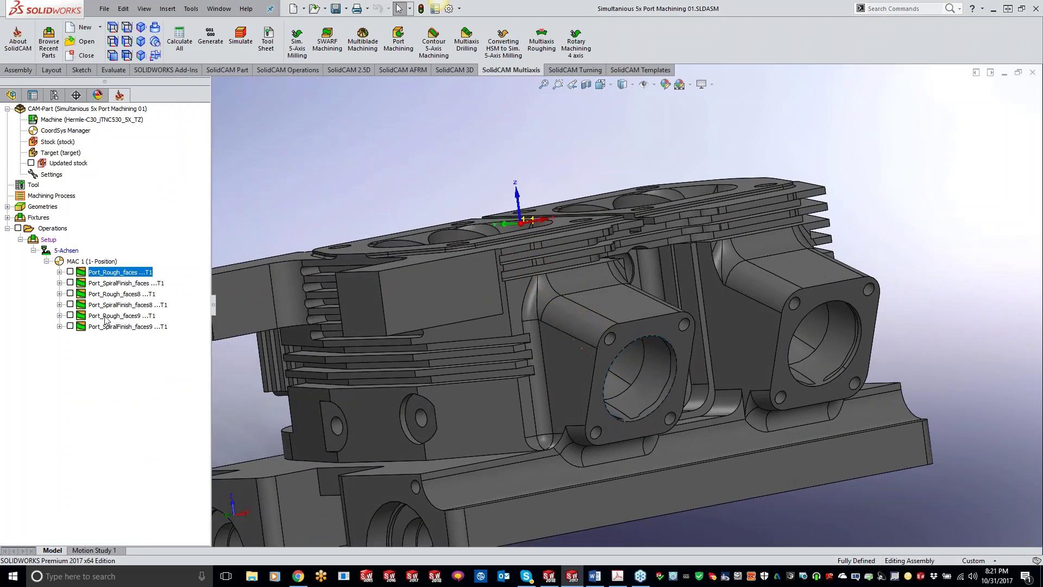
double_click(133, 284)
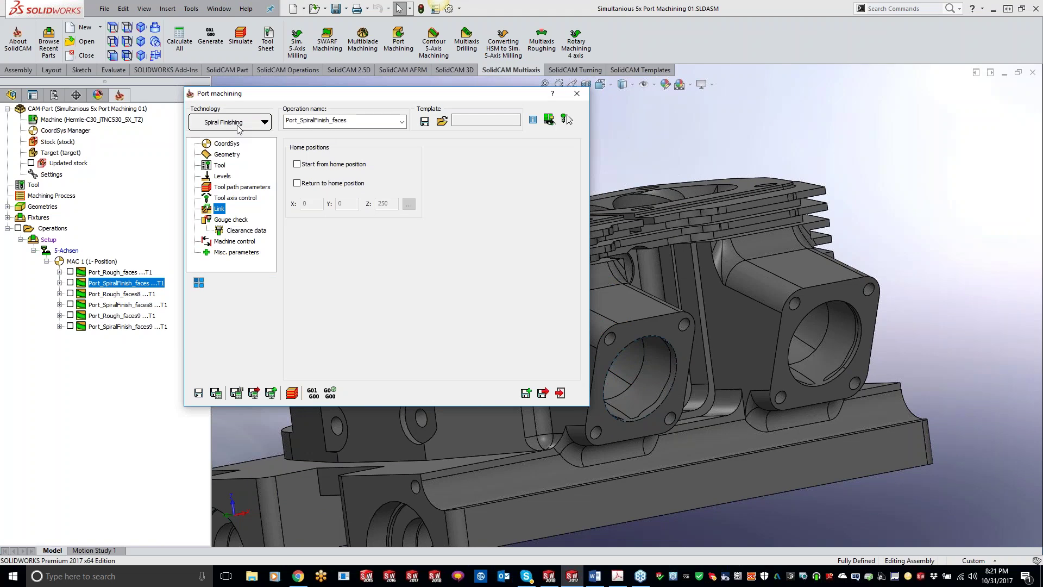
left_click(226, 156)
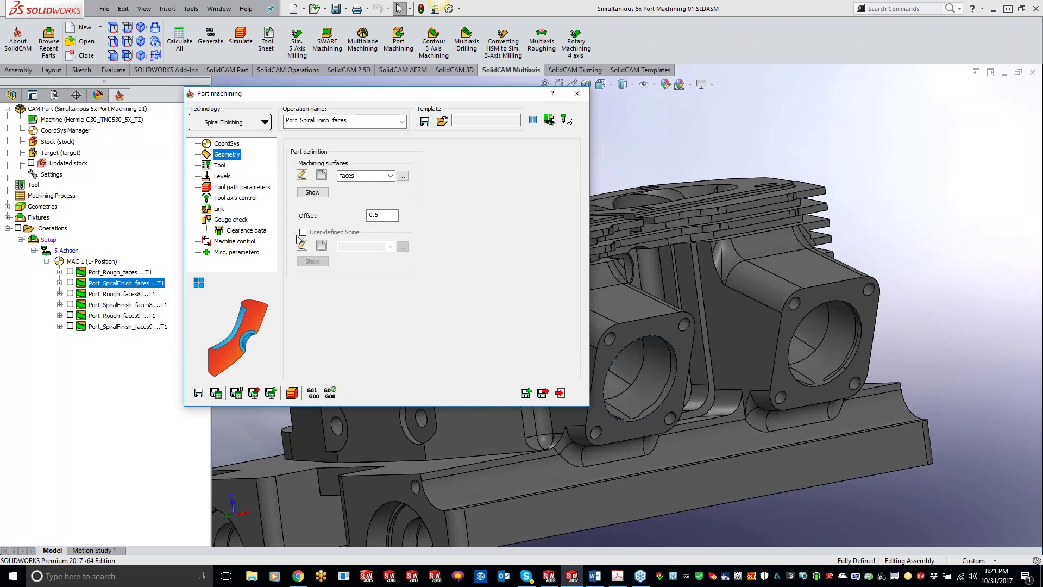
left_click(381, 215)
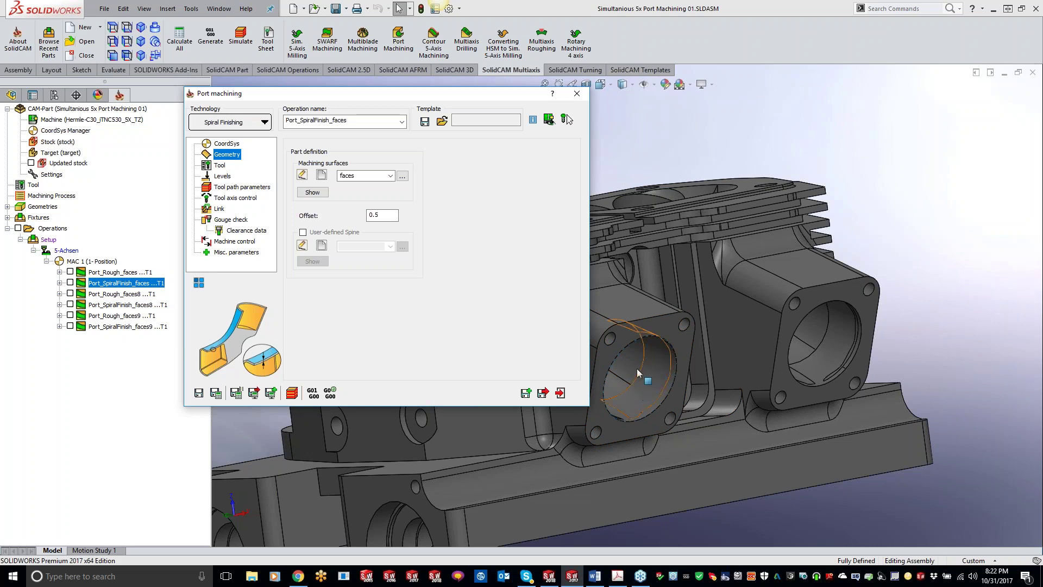
double_click(385, 216)
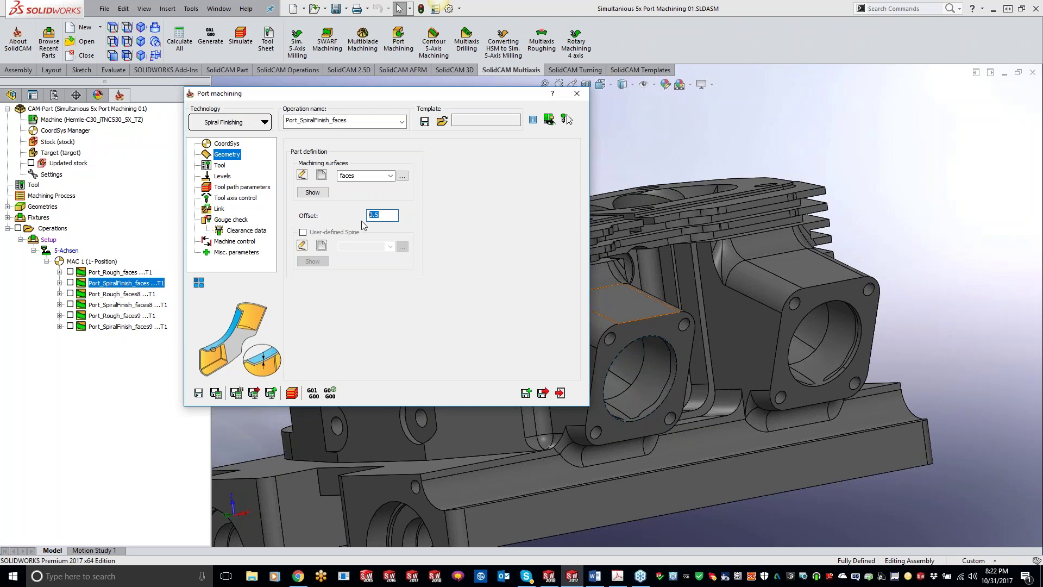
type("0")
left_click(216, 392)
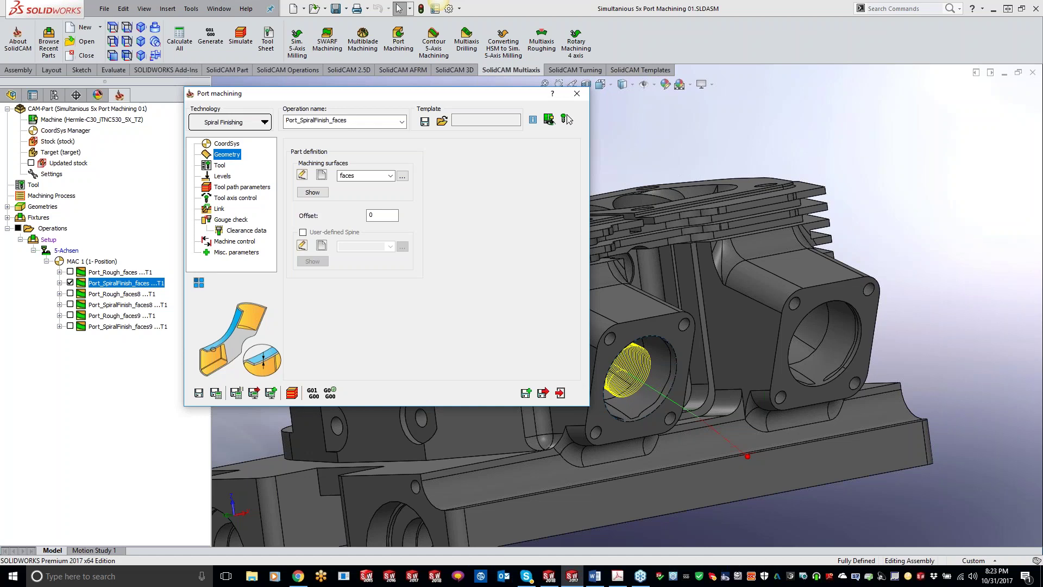
Step: Review the maximum step over and scallop settings of the spiral finishing and examine its toolpath inside the port up close
left_click_drag(614, 261, 636, 300)
left_click(860, 133)
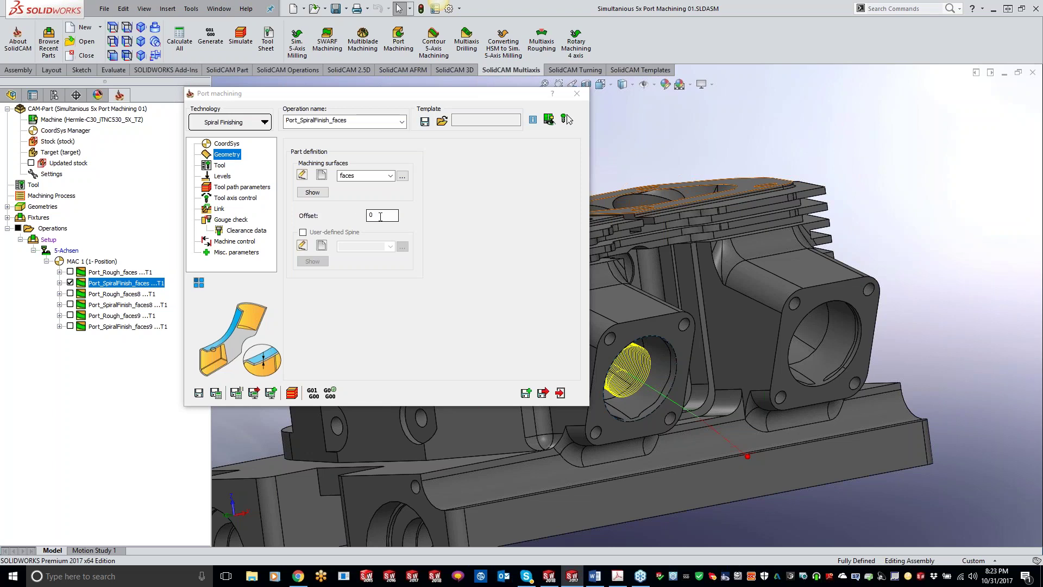
left_click(248, 187)
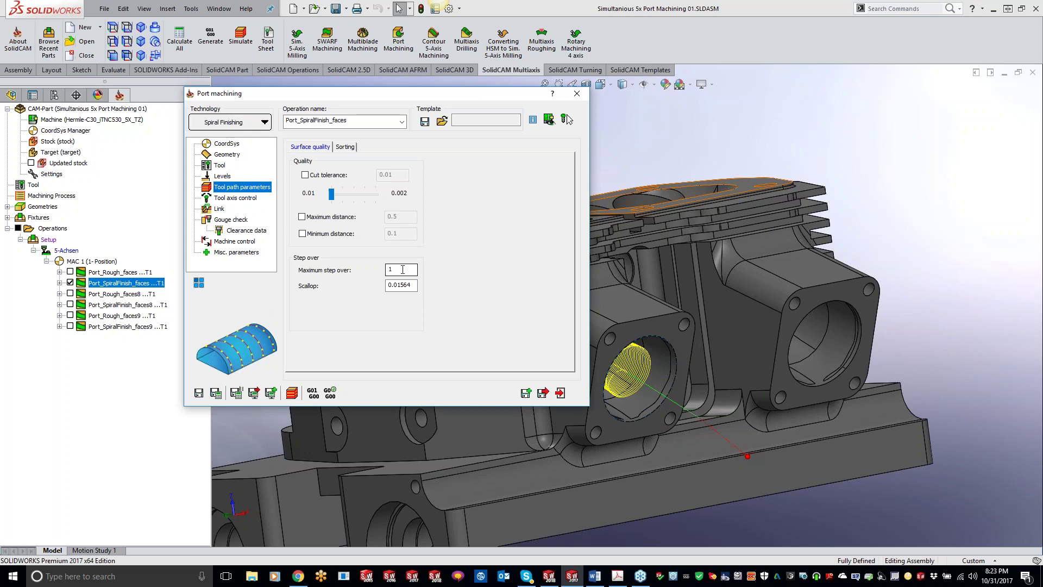
double_click(484, 95)
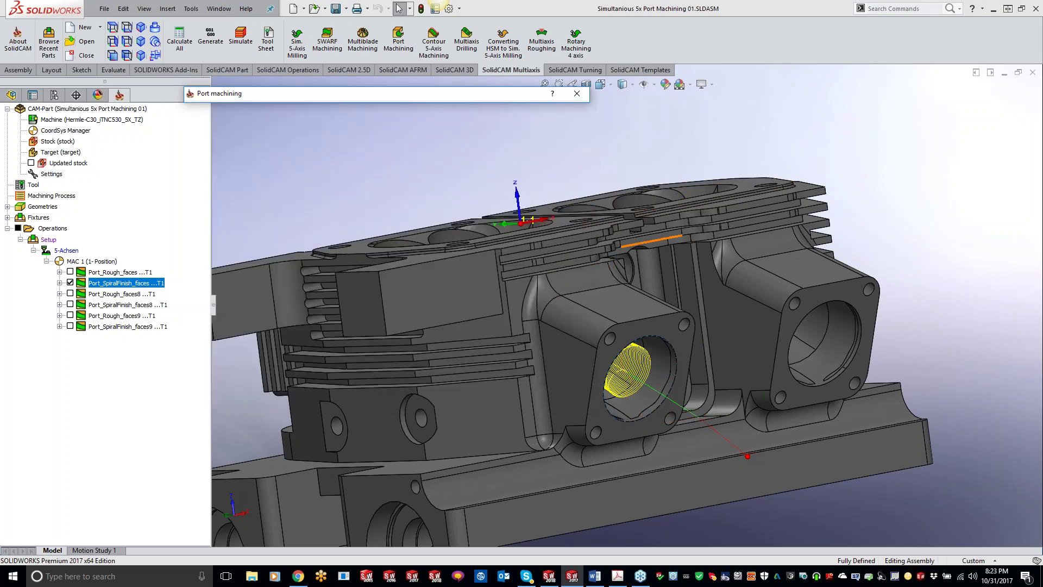
left_click(448, 170)
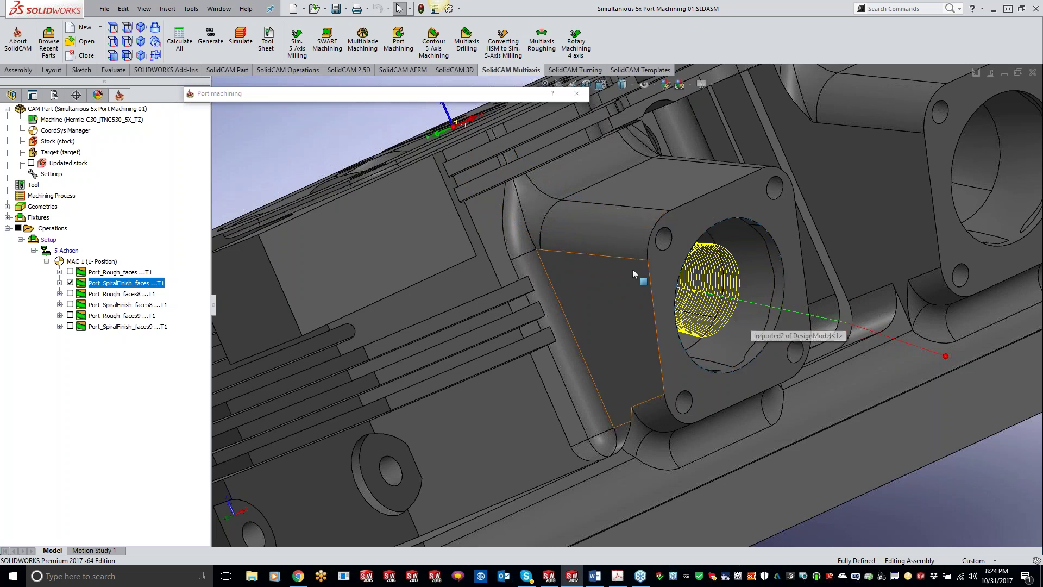
Step: Examine the design model's feature tree and inspect the spiral finishing toolpath and the neighbouring ports from several angles
left_click(11, 95)
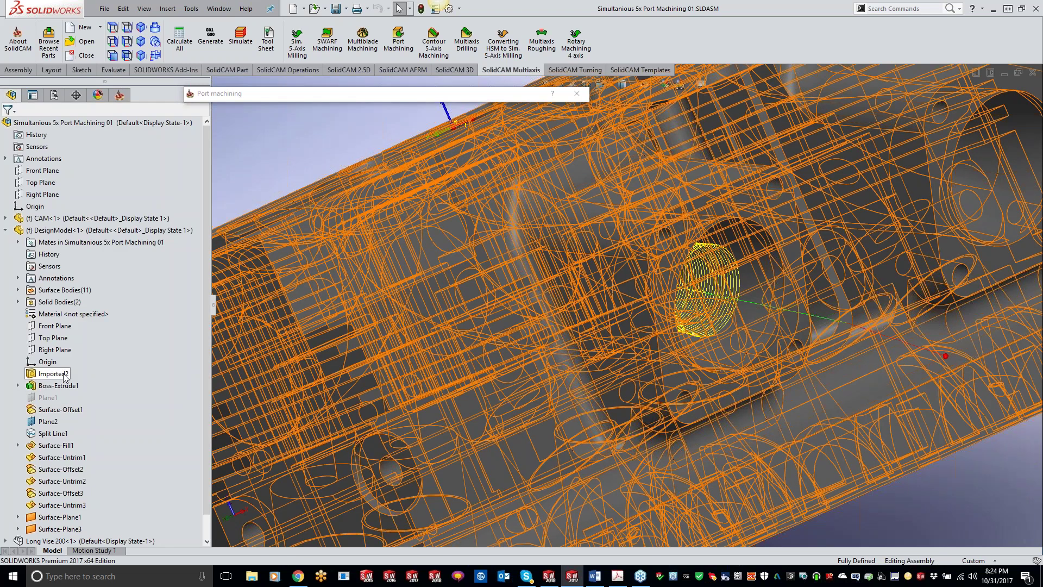
mouse_move(64, 375)
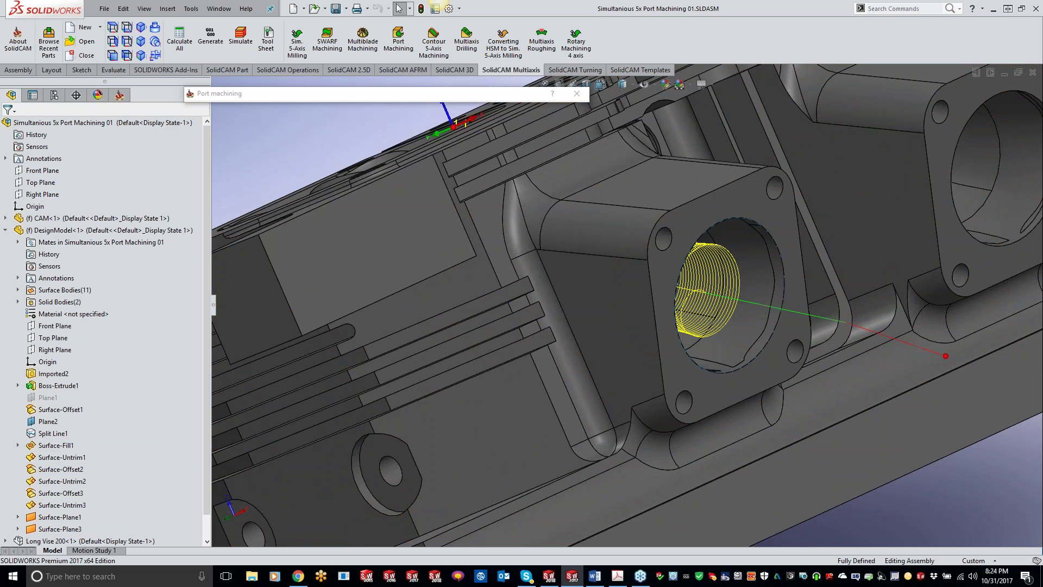
middle_click_drag(783, 428, 737, 395)
scroll(803, 354, "down", 2)
middle_click_drag(803, 353, 823, 201)
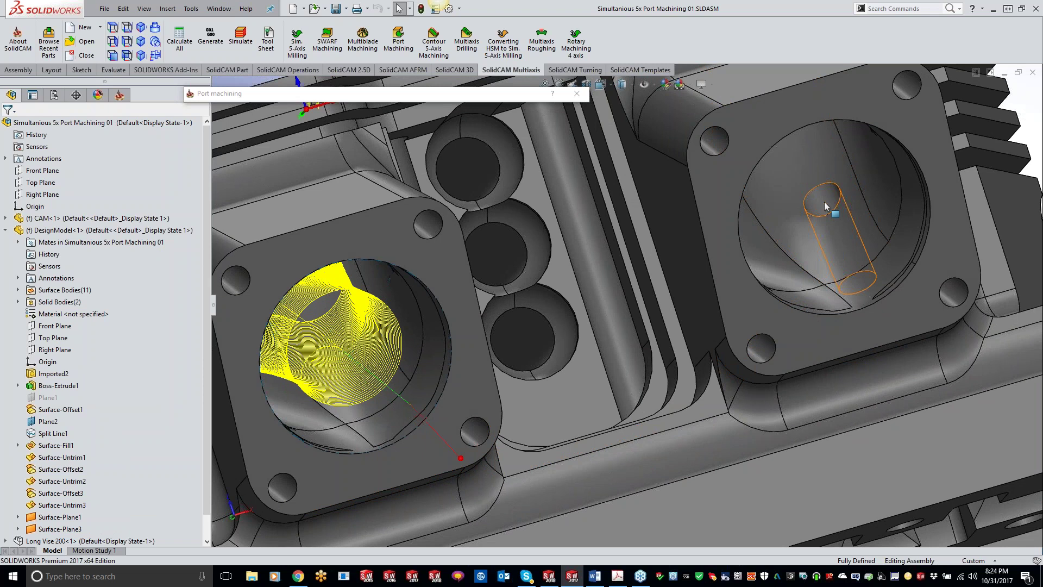
key("Left")
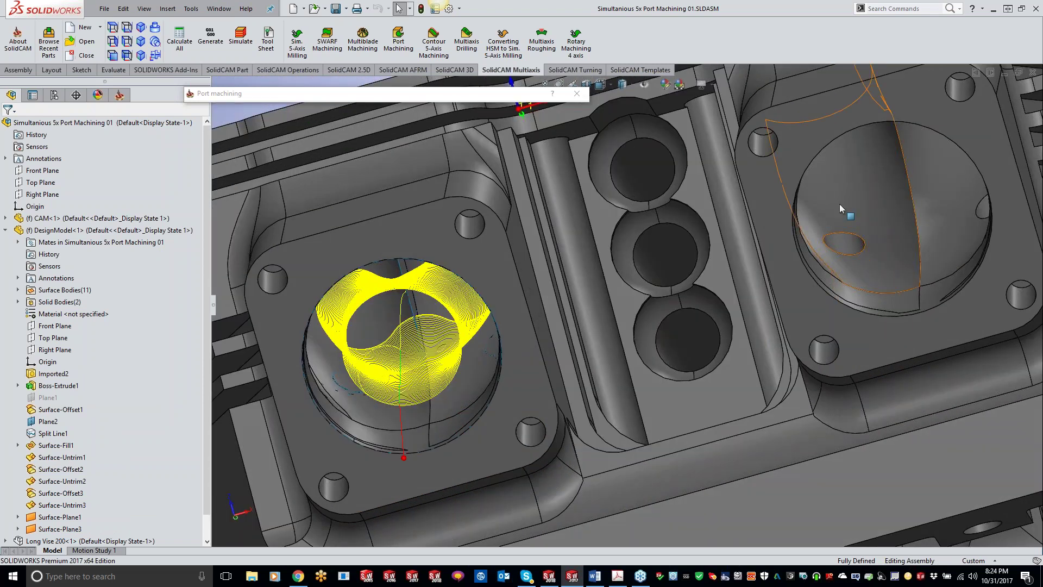
scroll(864, 255, "up", 2)
middle_click_drag(864, 254, 749, 284)
scroll(816, 249, "up", 2)
middle_click_drag(560, 244, 552, 269)
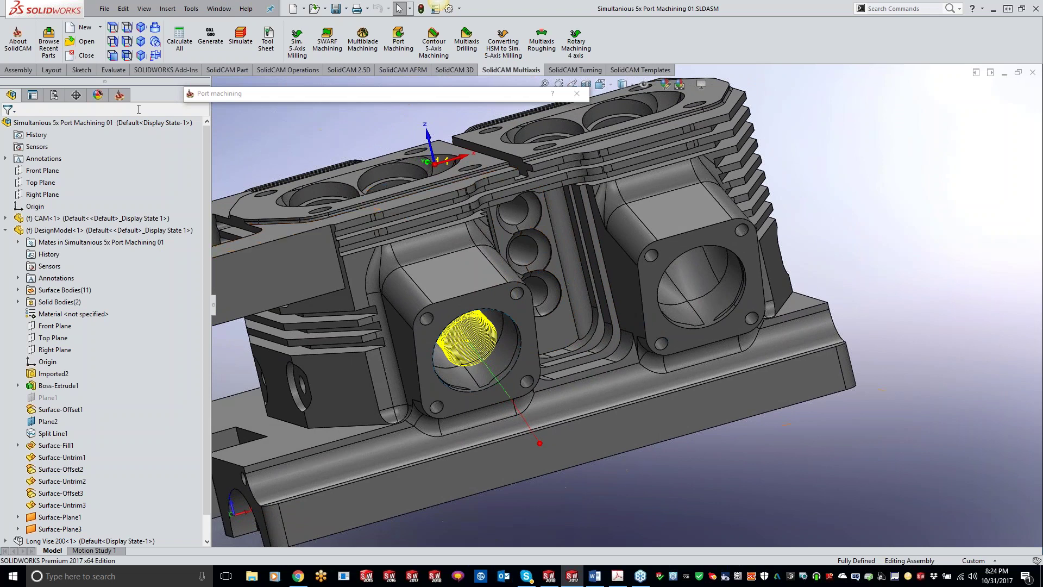
Step: Close the spiral finishing operation and preview the Sim_5_axis_Port_Machining.prz CAM-part in the Getting_Started_Examples folder without opening it
left_click(119, 95)
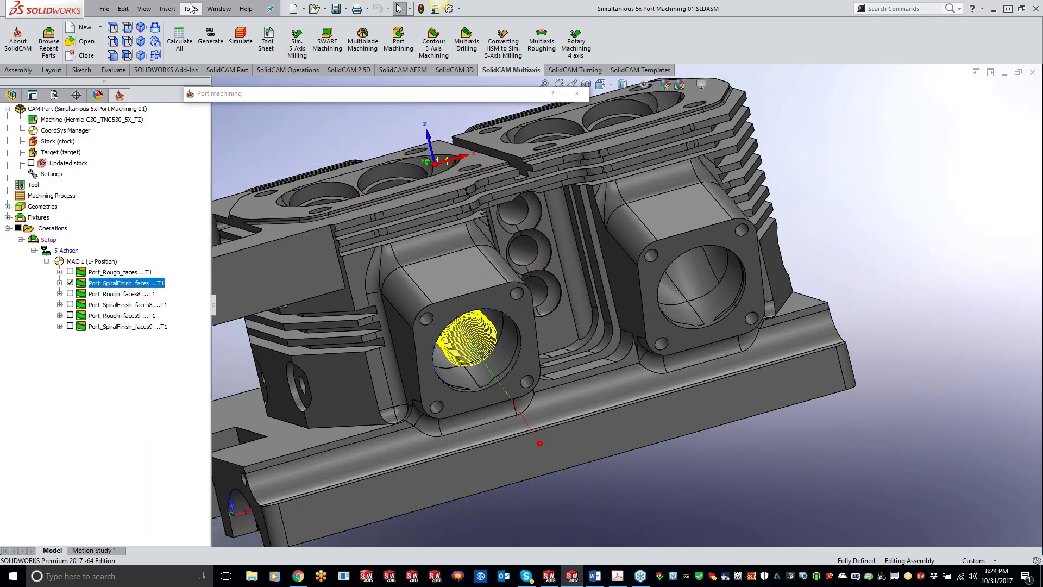
left_click(191, 8)
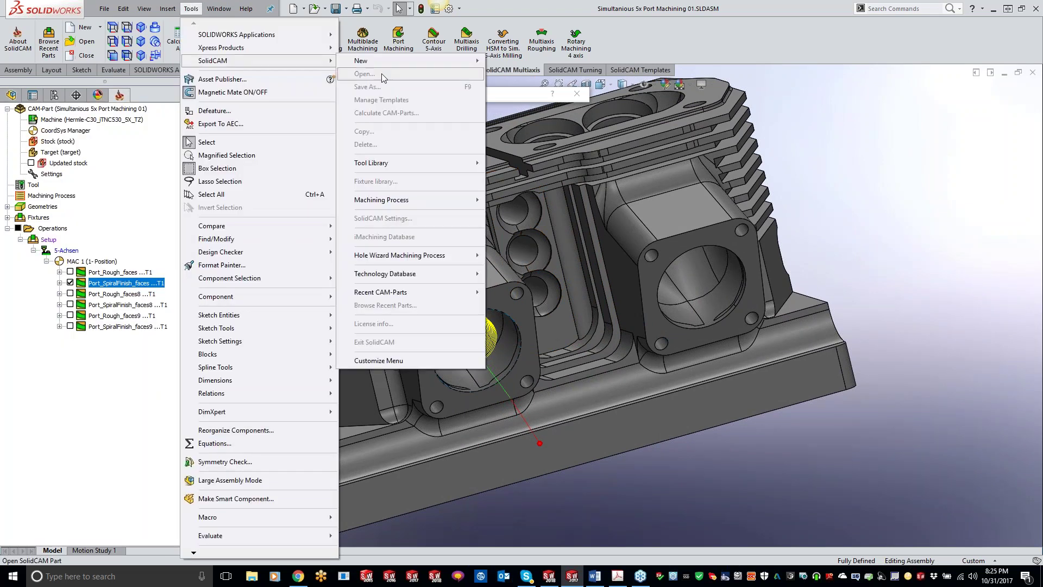
left_click(833, 361)
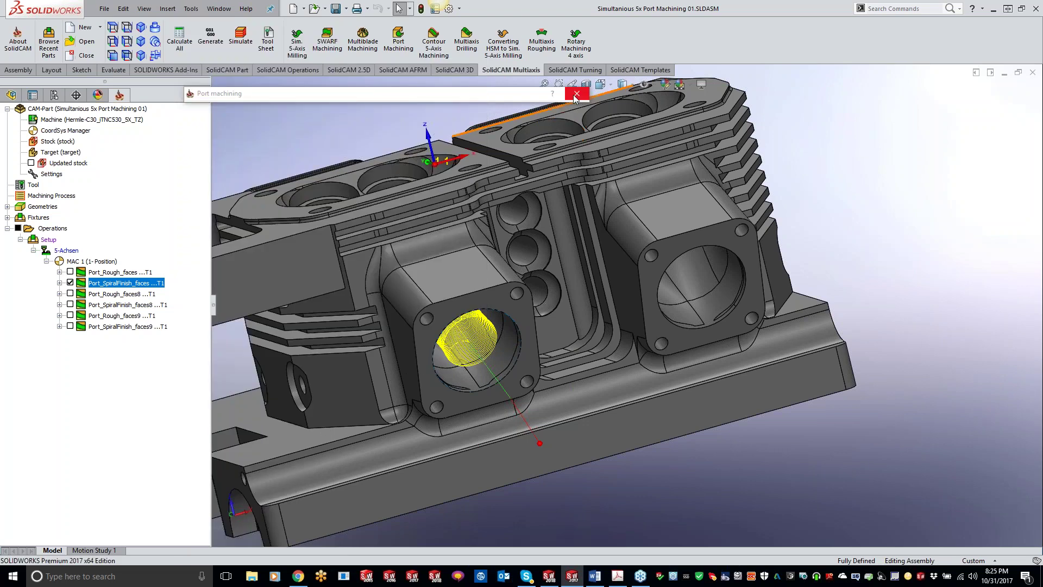
left_click(577, 94)
left_click(191, 8)
mouse_move(321, 60)
left_click(368, 71)
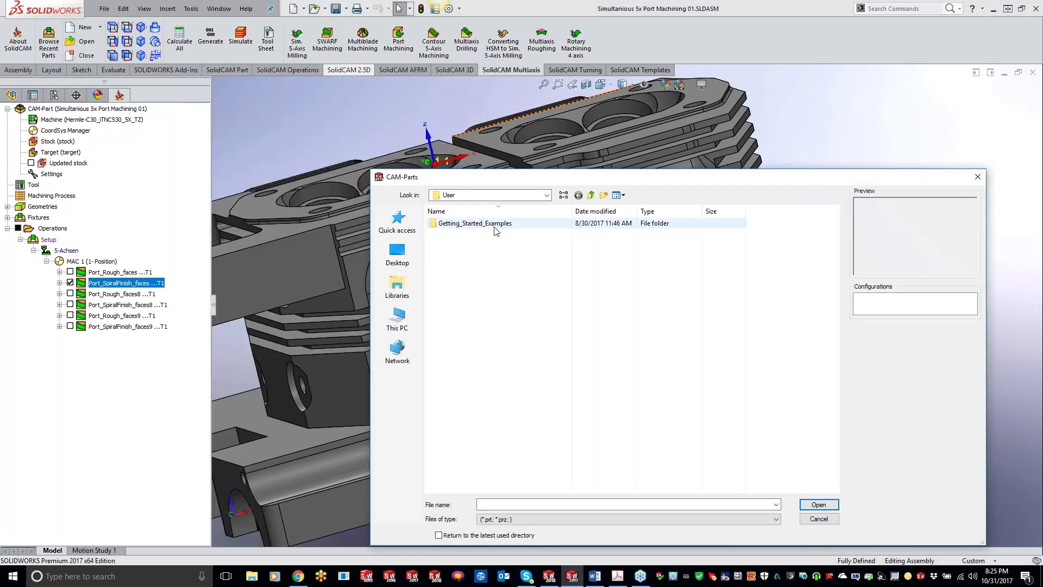
double_click(457, 224)
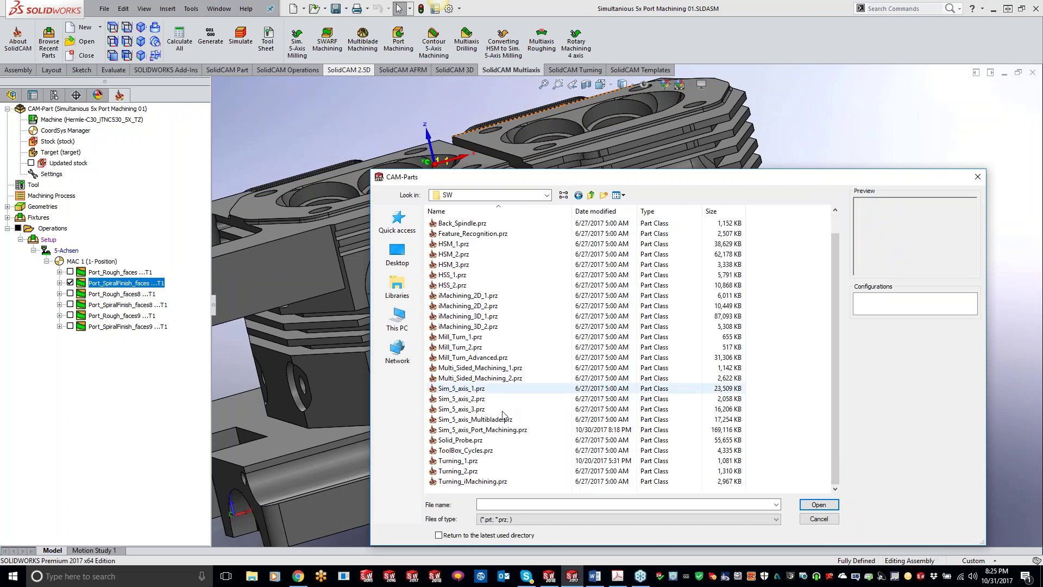
left_click(471, 431)
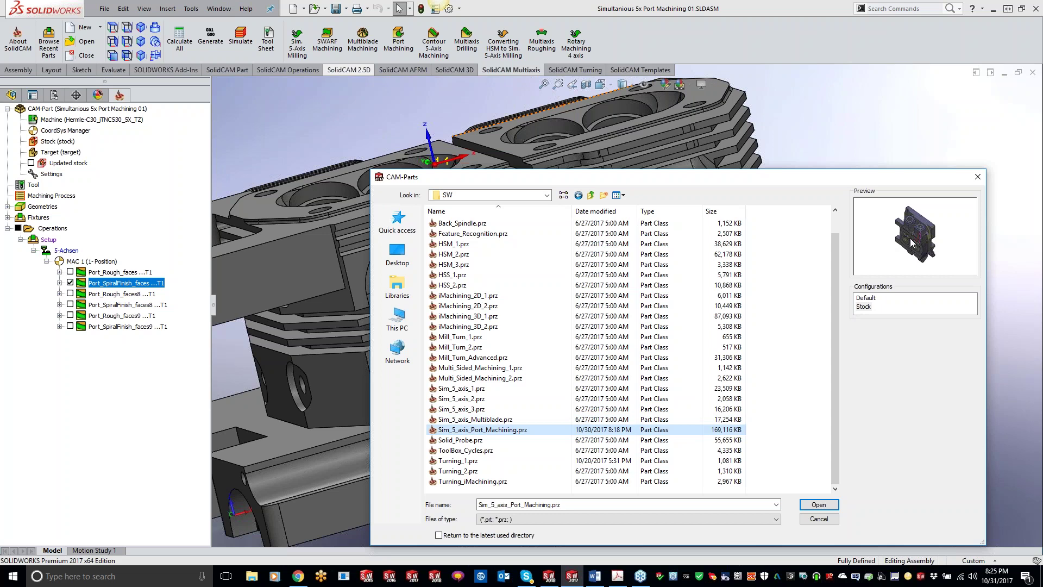
left_click(978, 176)
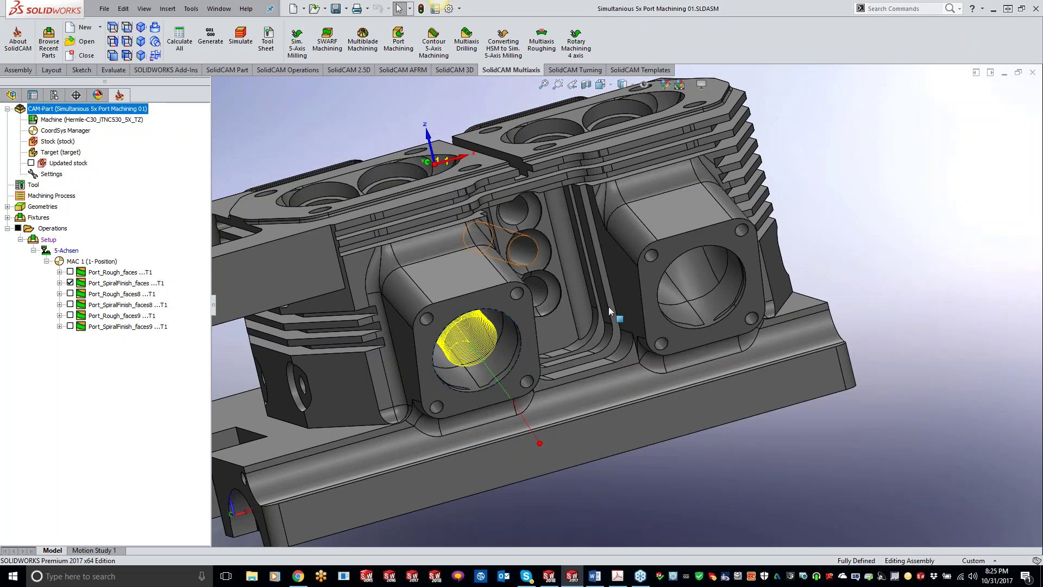
Step: Reopen the Port_SpiralFinish_faces operation, review its tool axis control settings, and close it
middle_click_drag(452, 403, 457, 378)
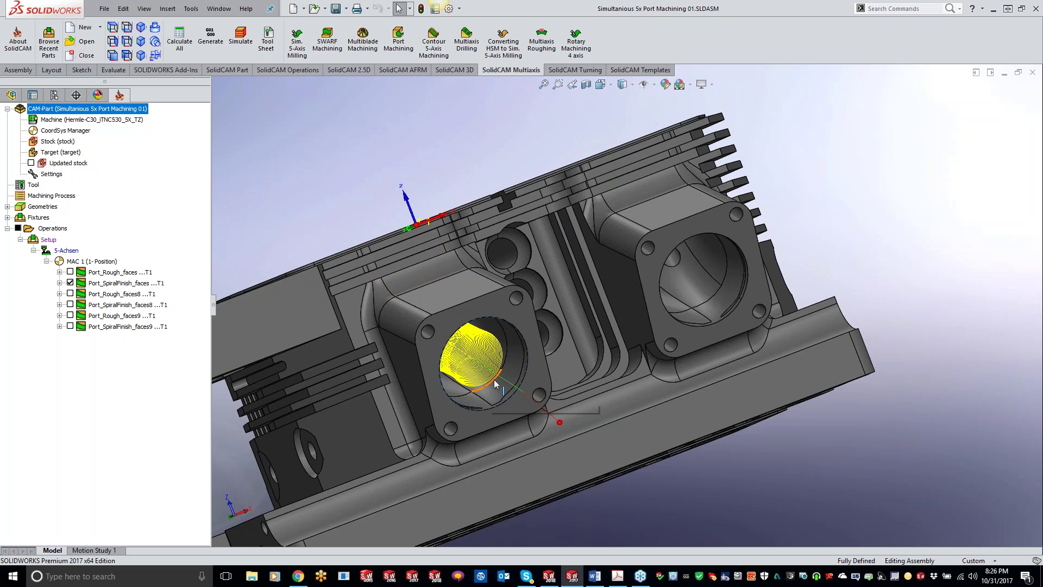
left_click(115, 283)
double_click(114, 283)
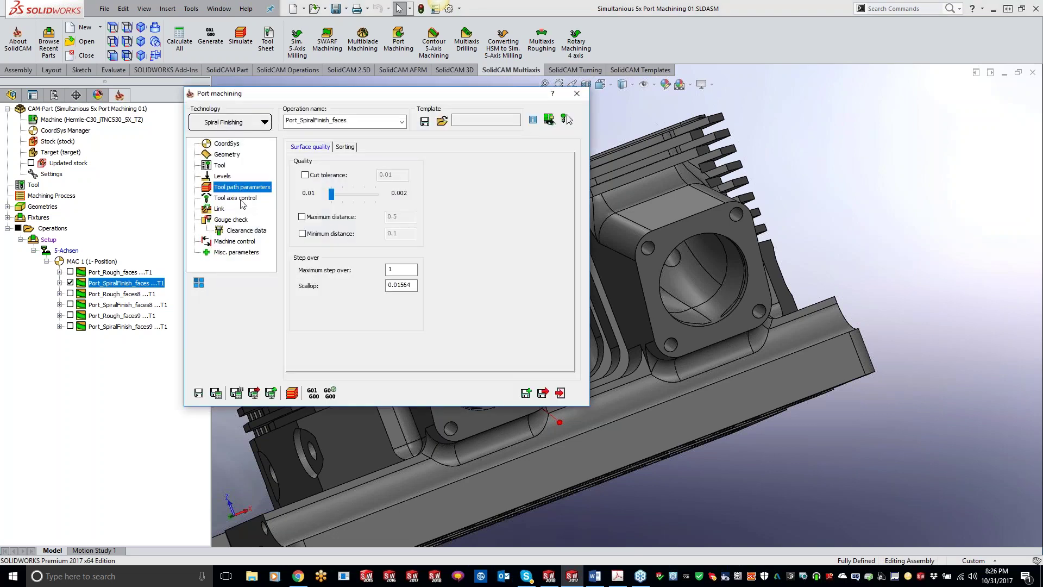
left_click(243, 198)
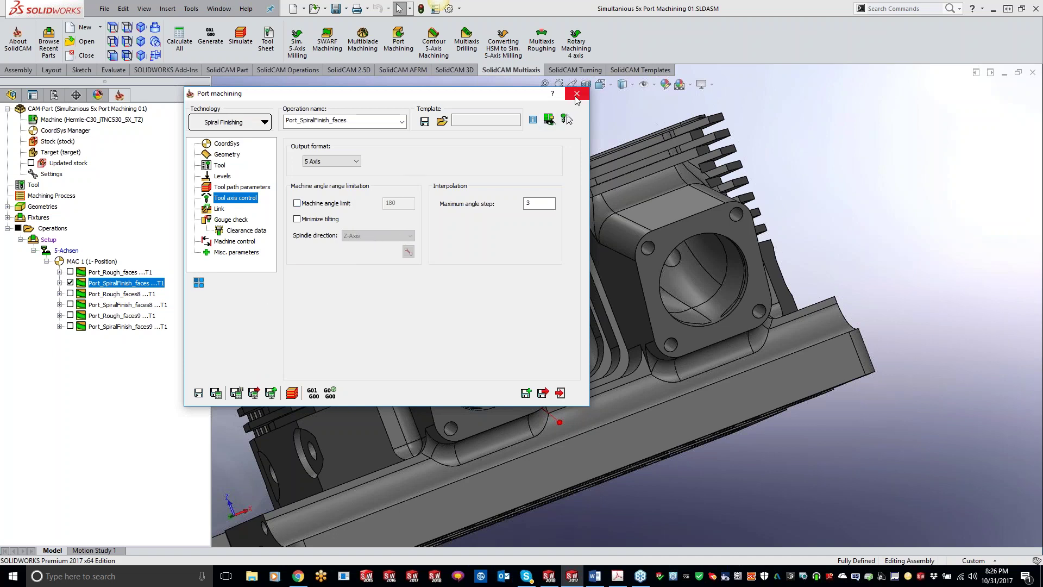
left_click(577, 93)
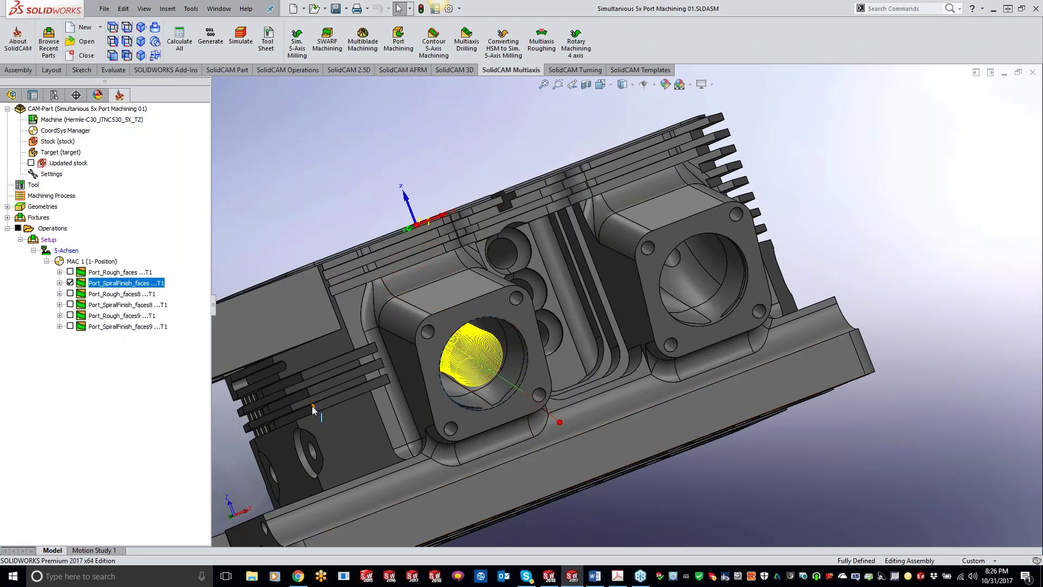
Step: Hide the spiral finishing toolpath and inspect the machining surfaces of the Port_Rough_faces8 operation on the cylinder head
left_click(70, 282)
double_click(109, 294)
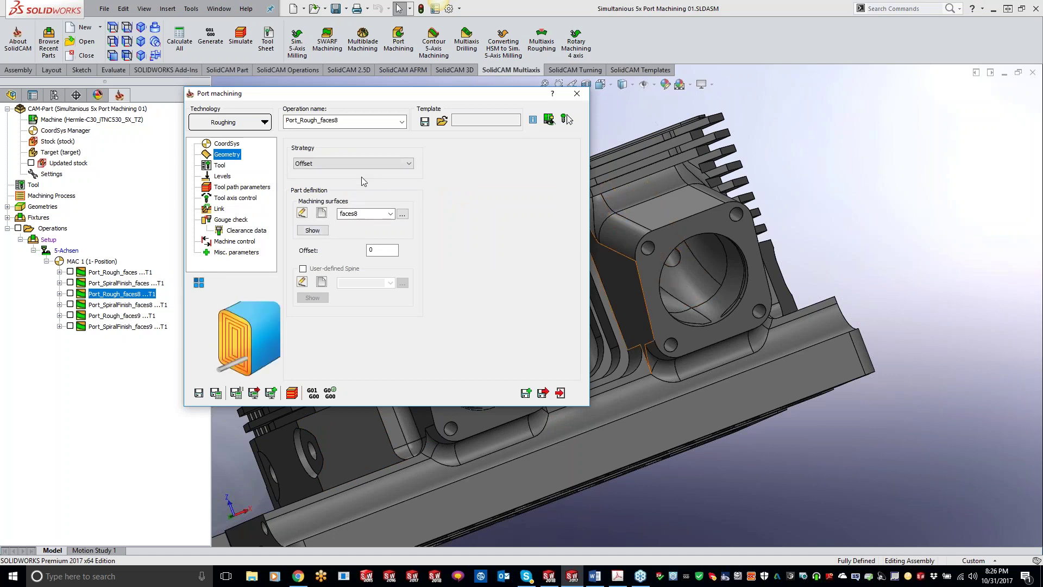
left_click(322, 230)
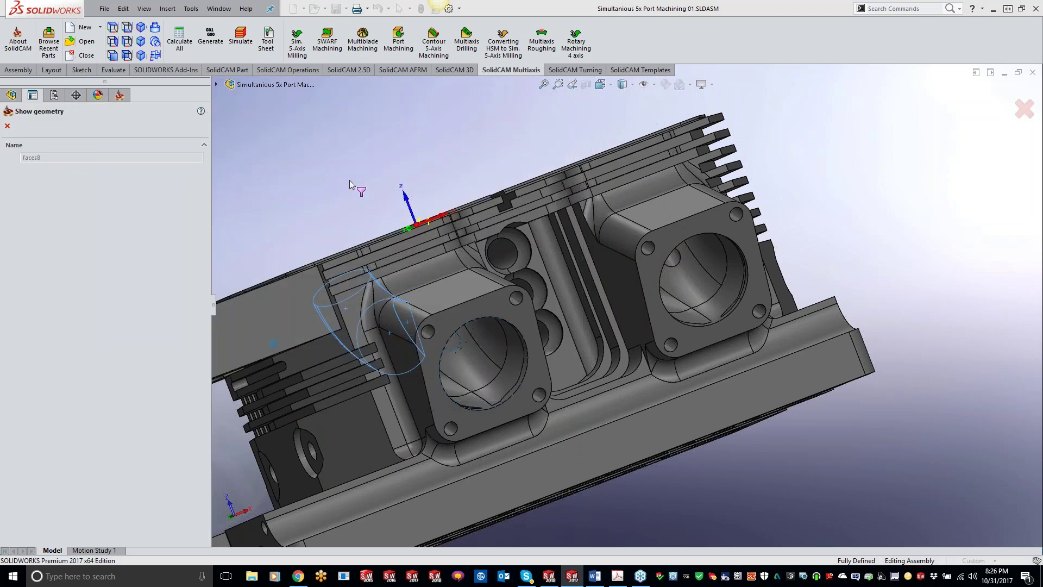
middle_click_drag(341, 175, 423, 374)
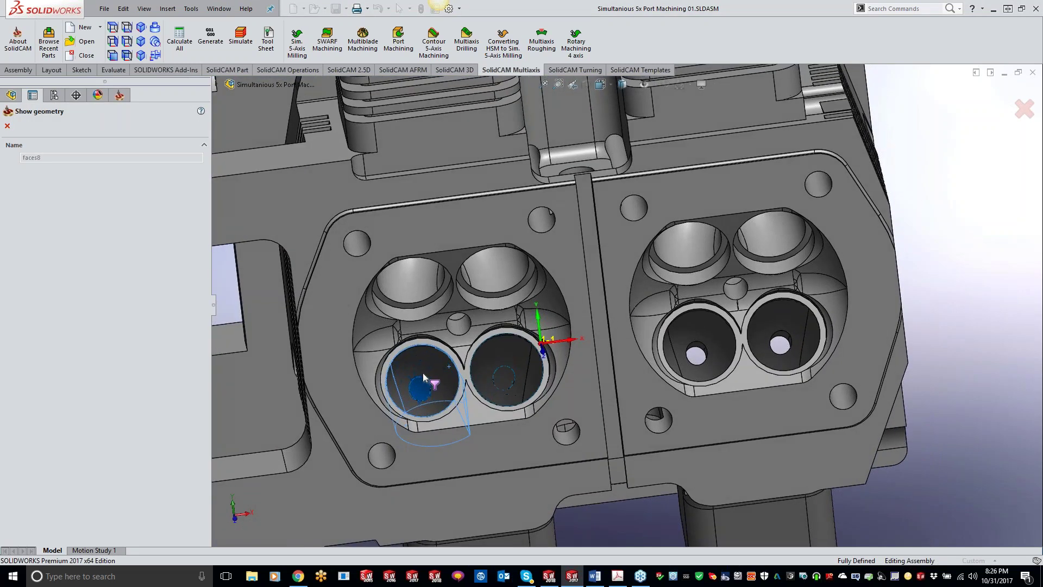
left_click(7, 126)
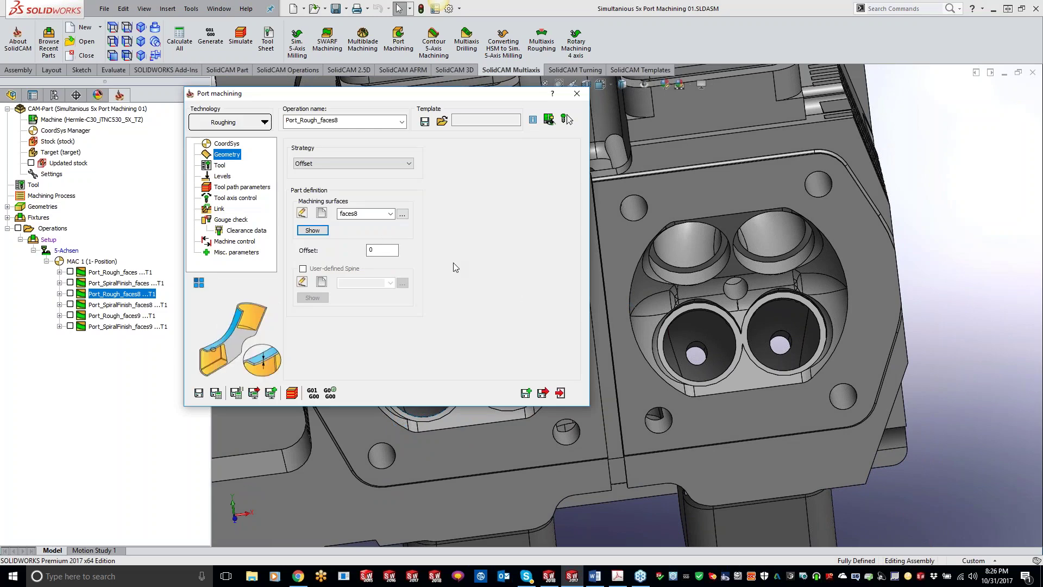
Step: Review the tool, surface quality, sorting, tool axis control and link settings of the Port_Rough_faces8 operation
left_click(218, 166)
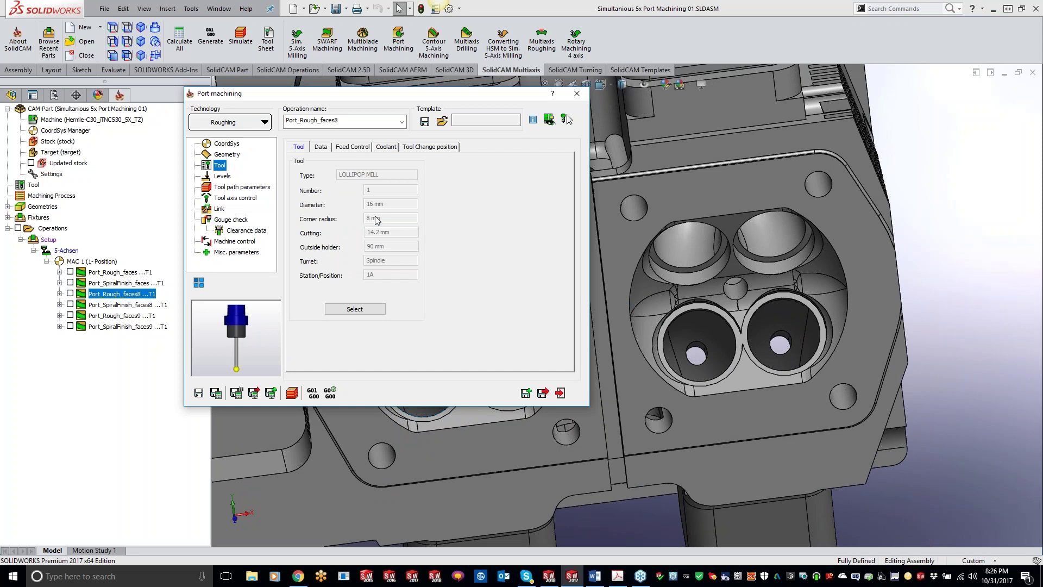
left_click(239, 188)
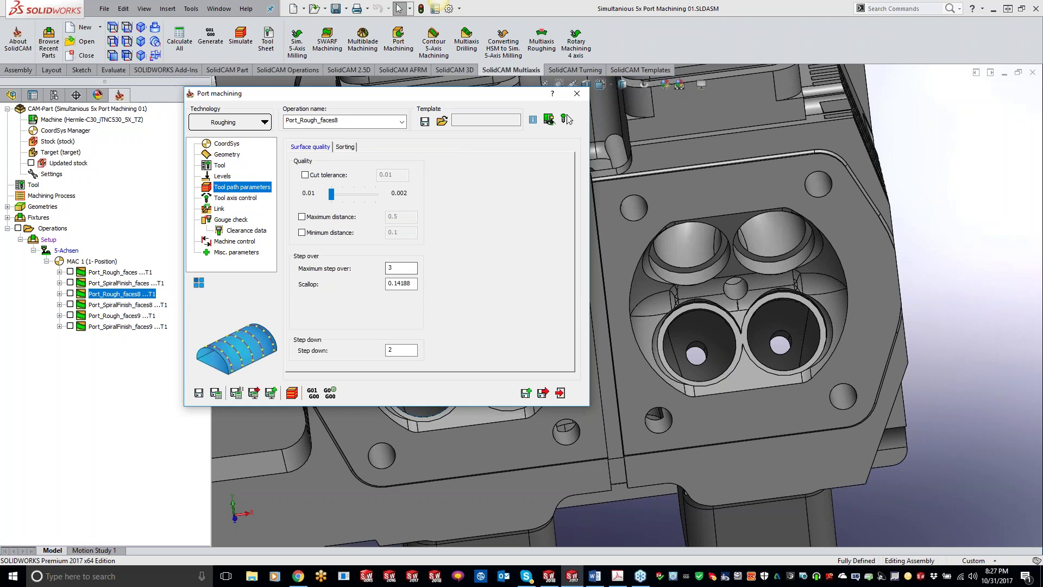
left_click(347, 147)
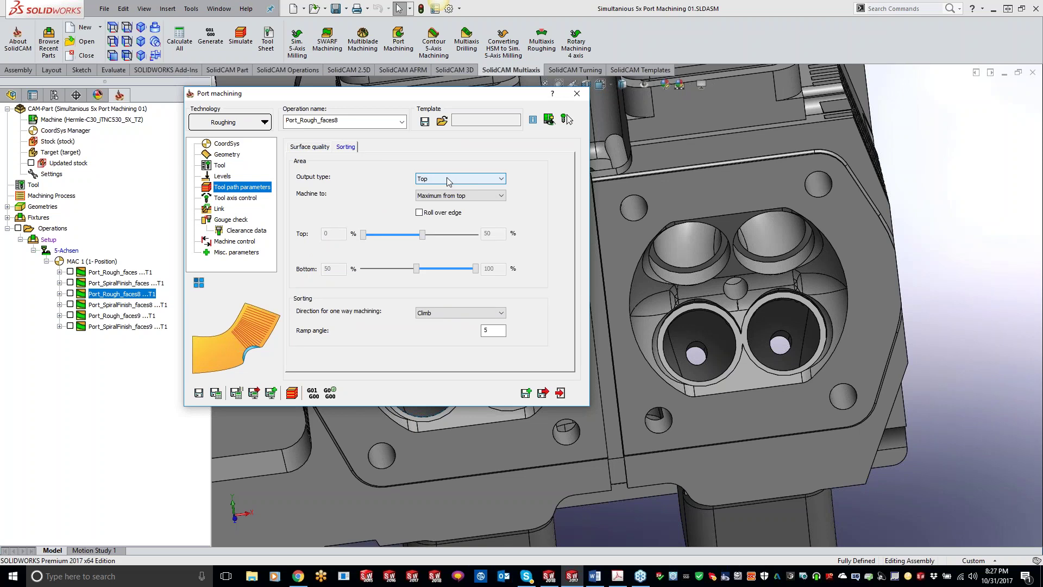
mouse_move(453, 196)
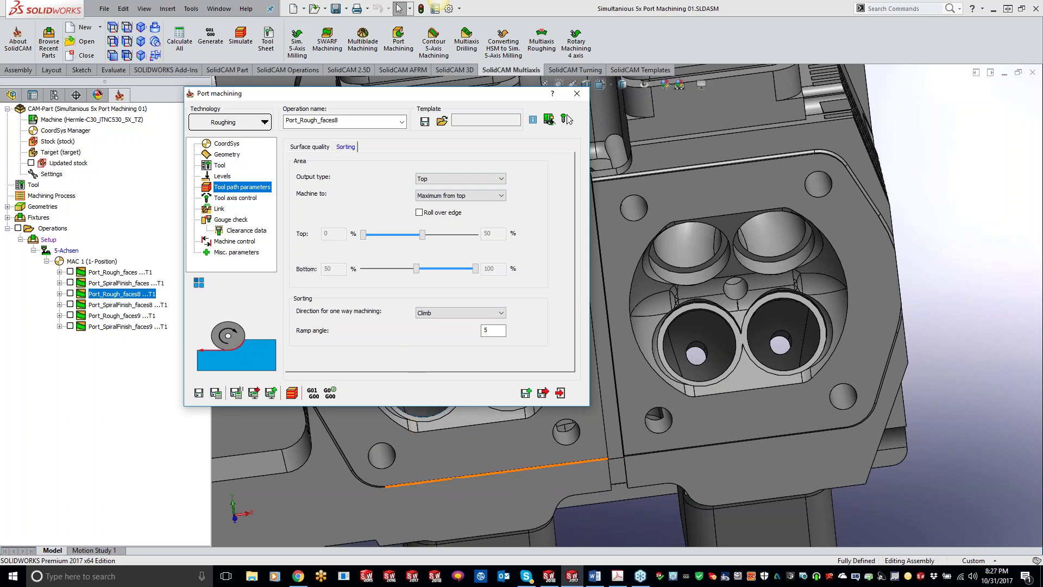
left_click(239, 199)
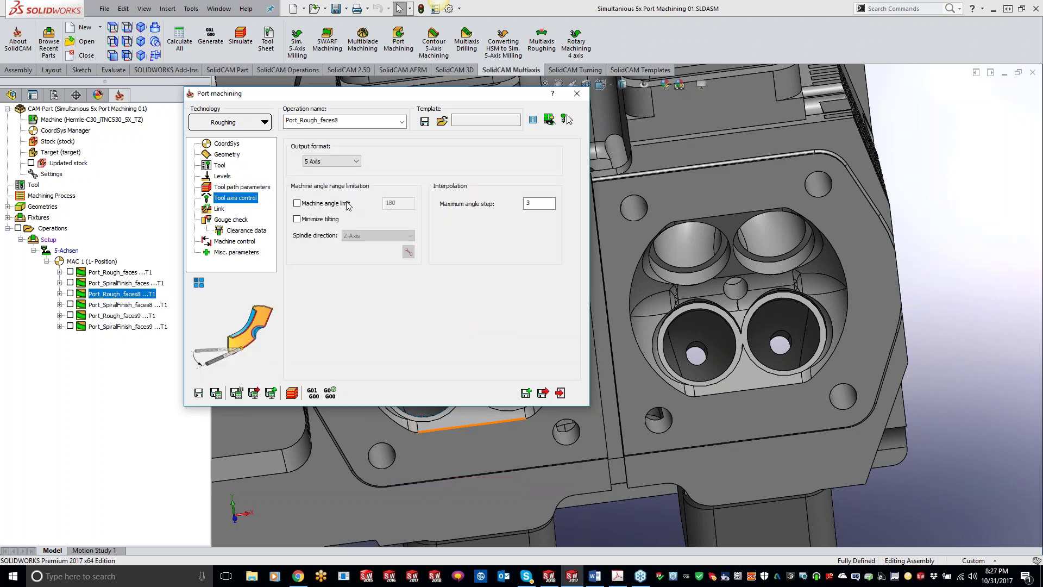
left_click(220, 209)
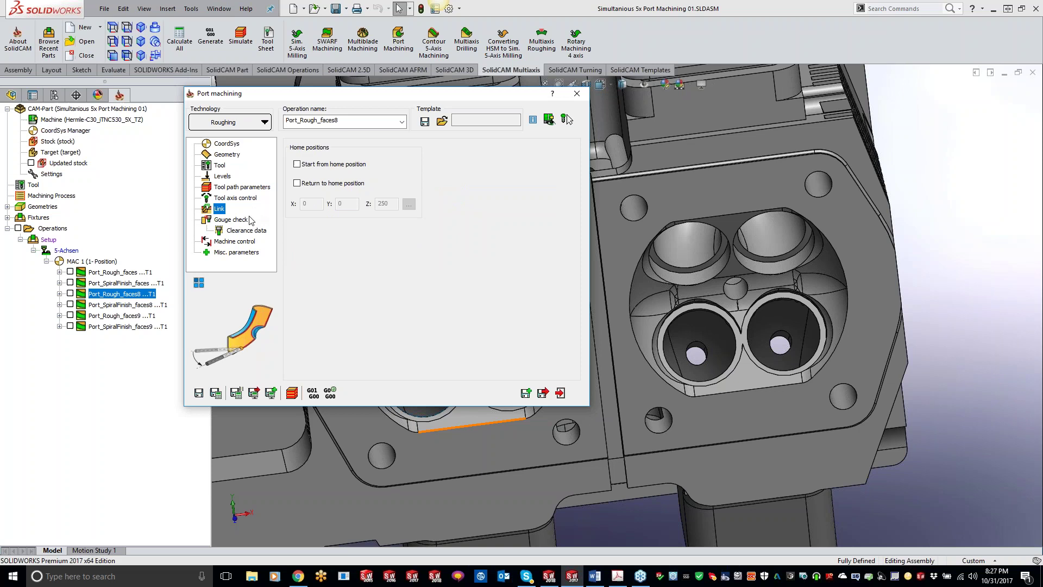
Step: Review the gouge check settings of Port_Rough_faces8 and inspect its faces12 check surfaces on the model
left_click(237, 221)
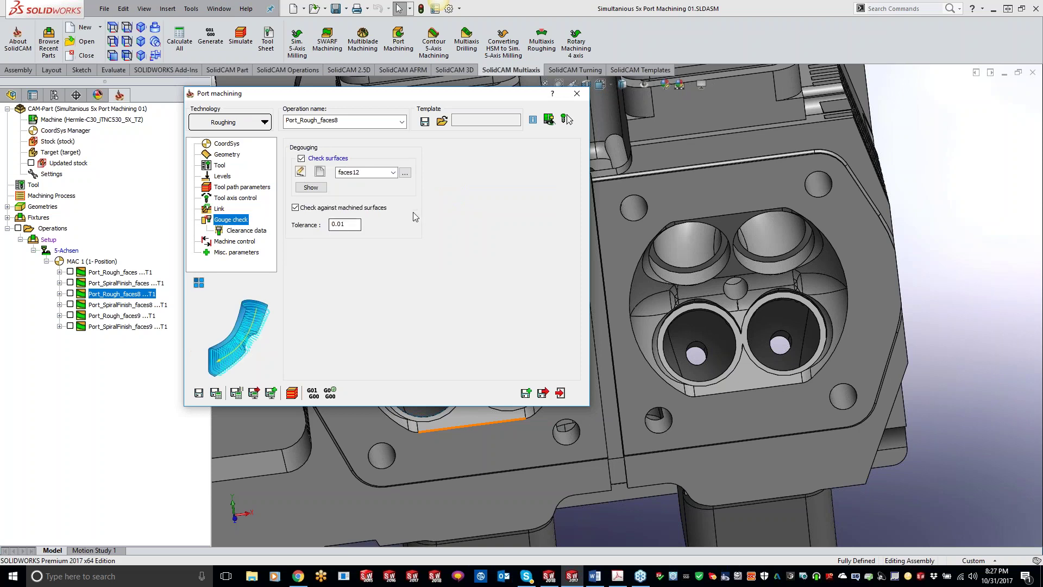
left_click(312, 188)
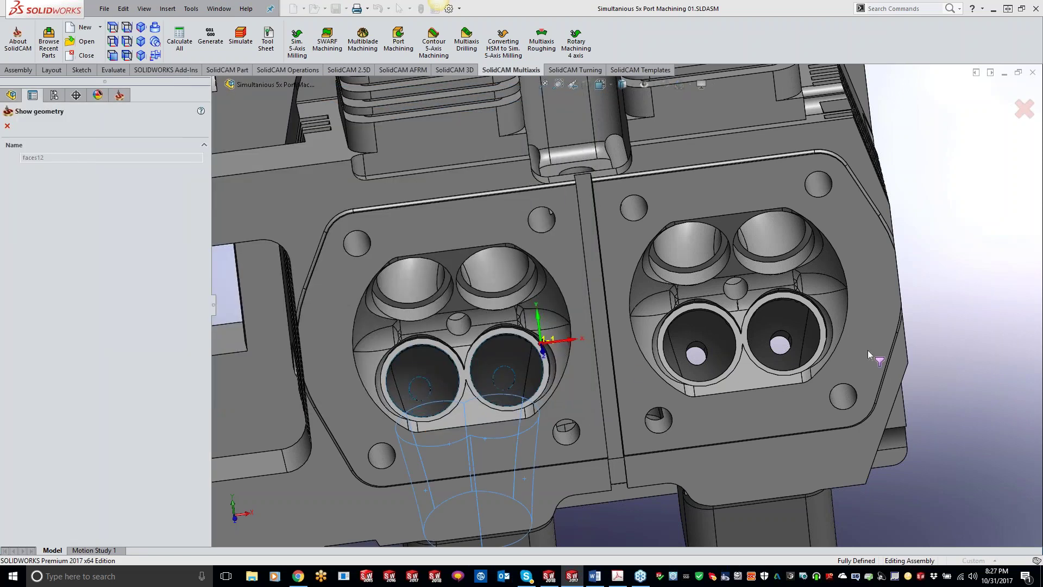
middle_click_drag(887, 334, 555, 335)
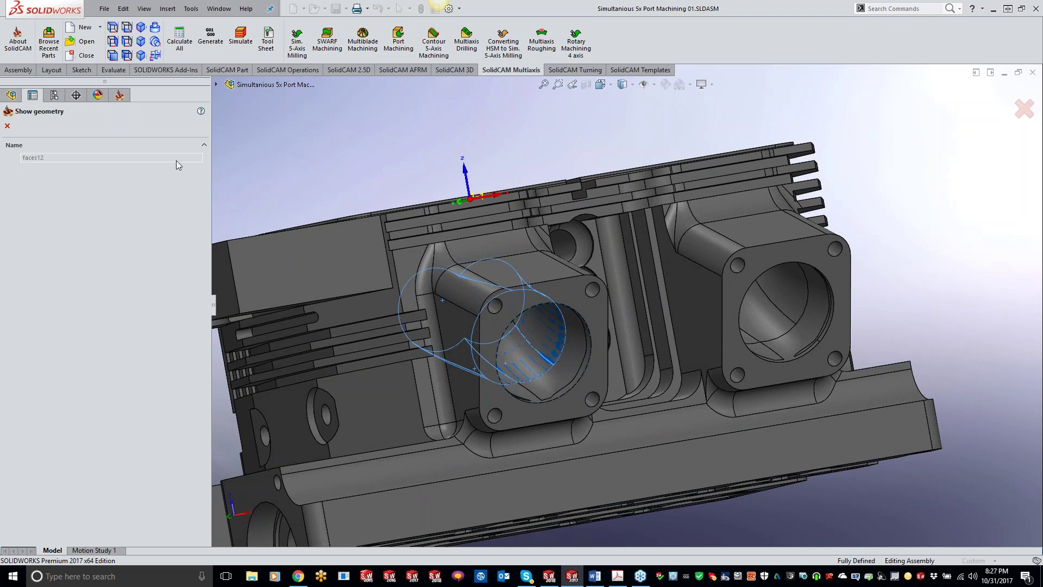
left_click(8, 126)
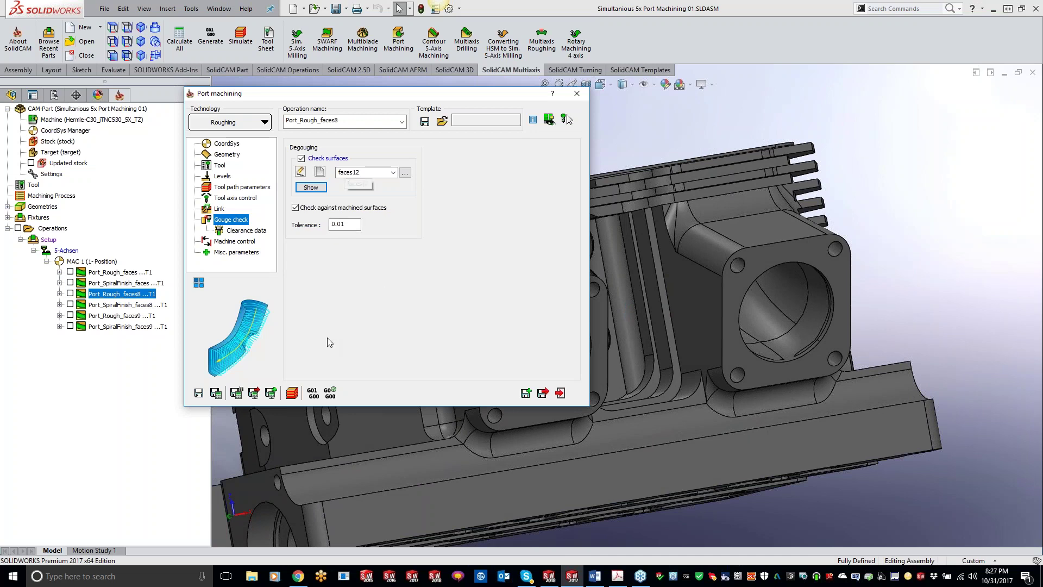
Step: Run the Port_Rough_faces8 simulation in SolidVerify despite the stock model warning, and hide the tool holder to watch the cuts through the valve opening
left_click(296, 394)
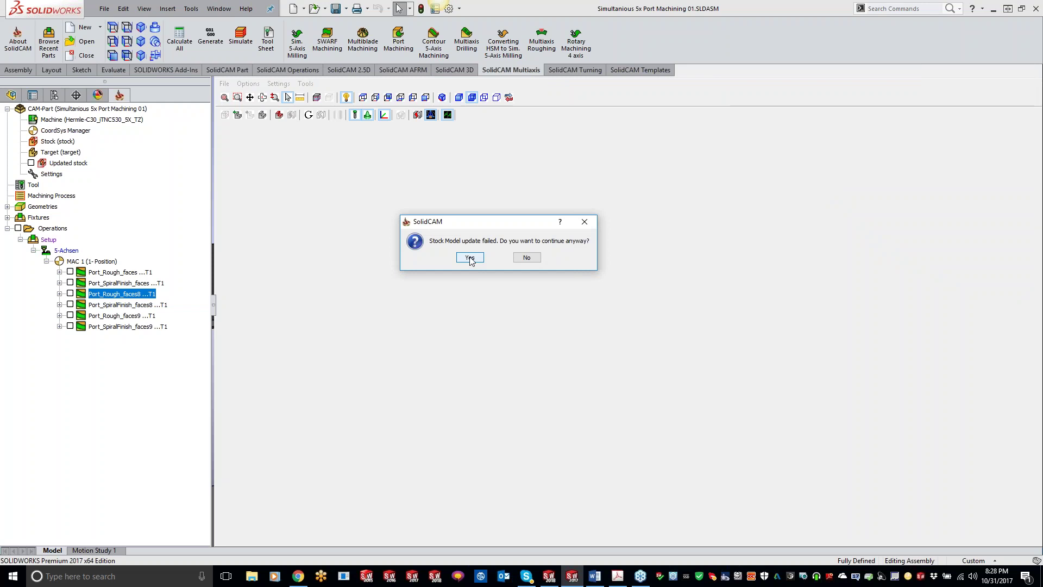
left_click(470, 258)
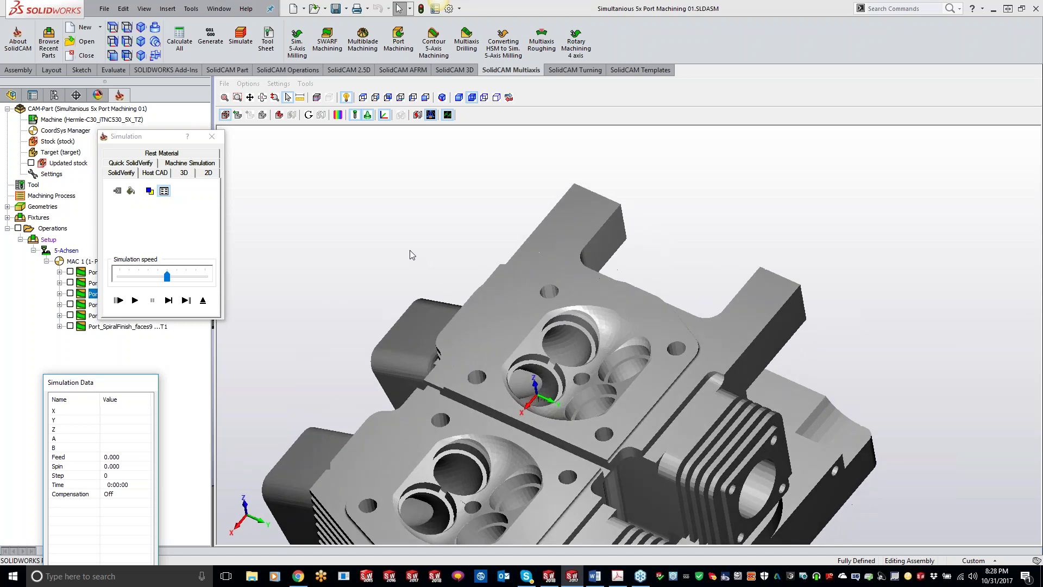
left_click(134, 300)
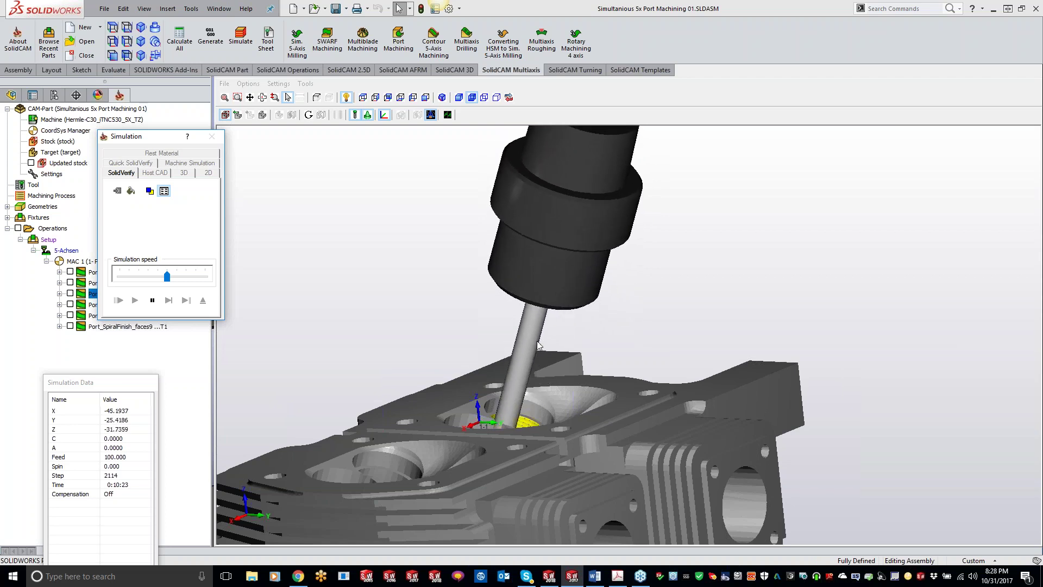
left_click(354, 115)
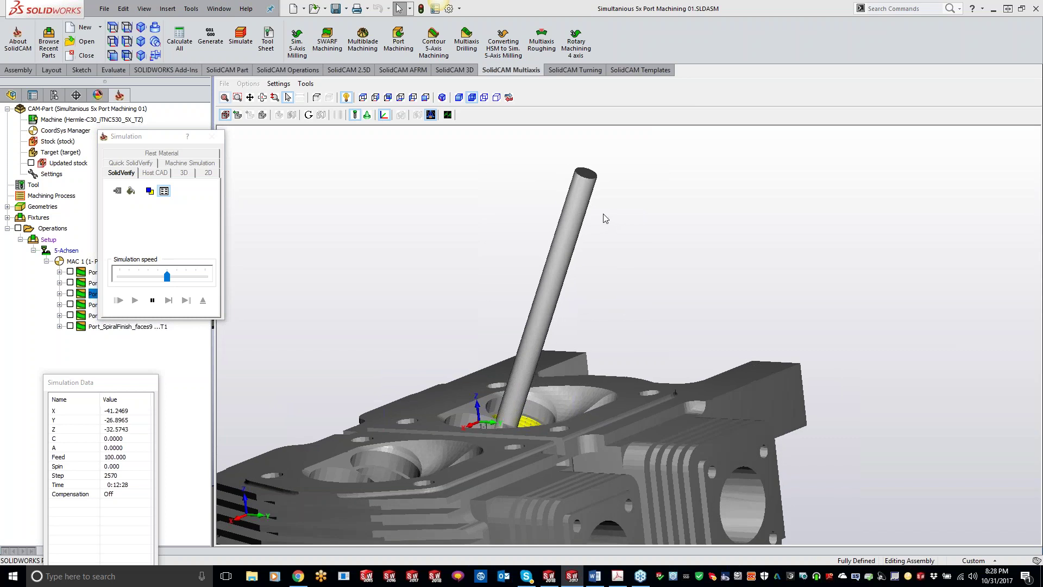
key("ctrl+5")
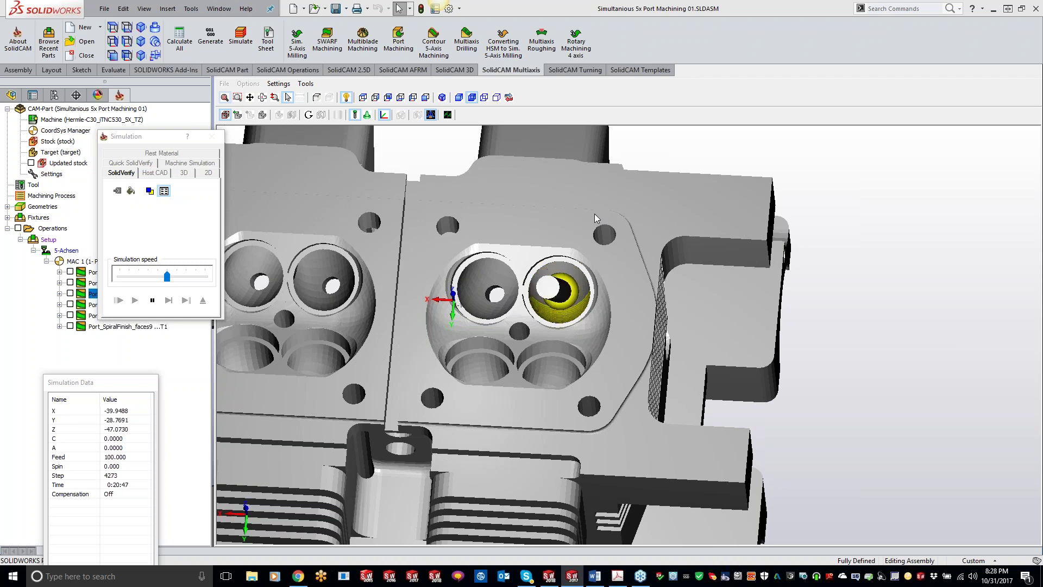
Step: Run the rest of the Port_Rough_faces8 simulation at maximum speed, inspect the roughed port, and close the simulation and operation
left_click_drag(167, 277, 187, 281)
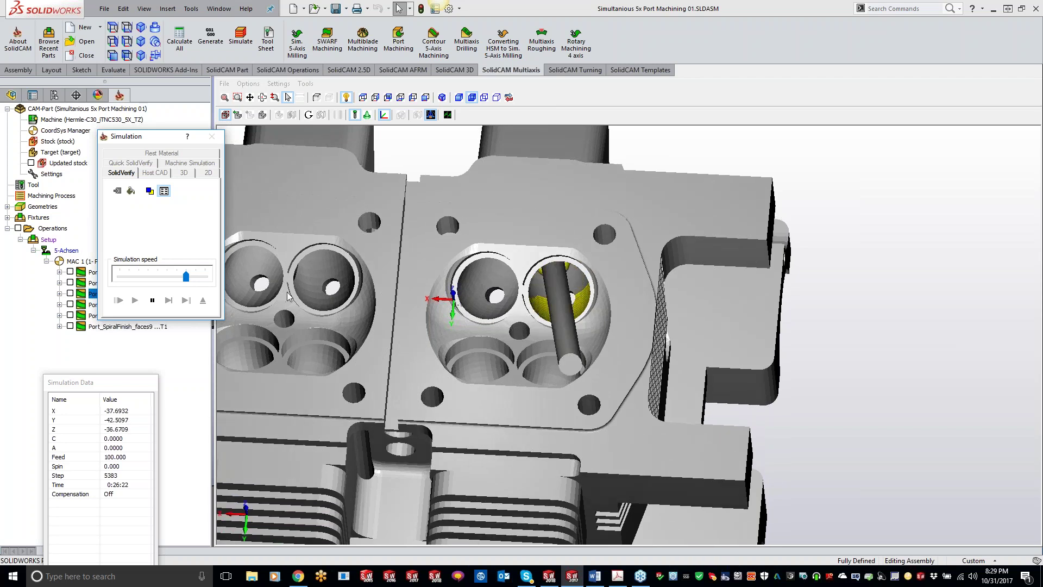
left_click_drag(186, 277, 205, 277)
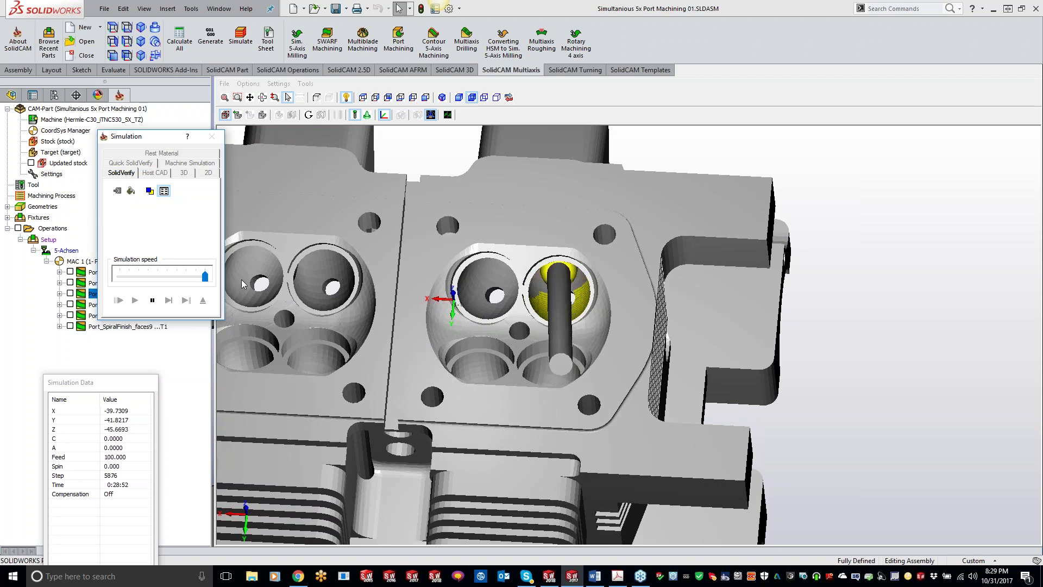
middle_click_drag(490, 315, 545, 216)
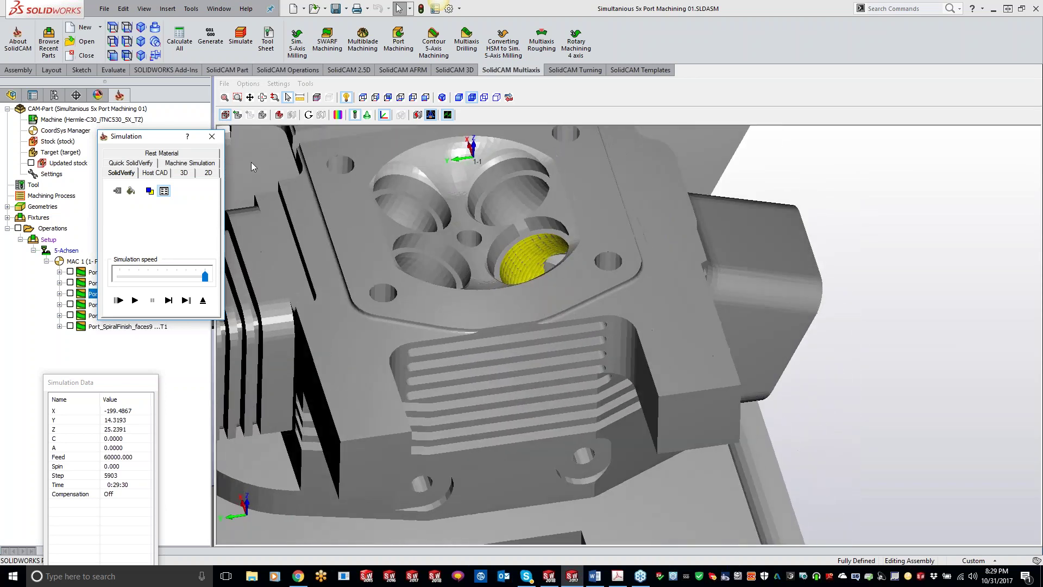
left_click(212, 136)
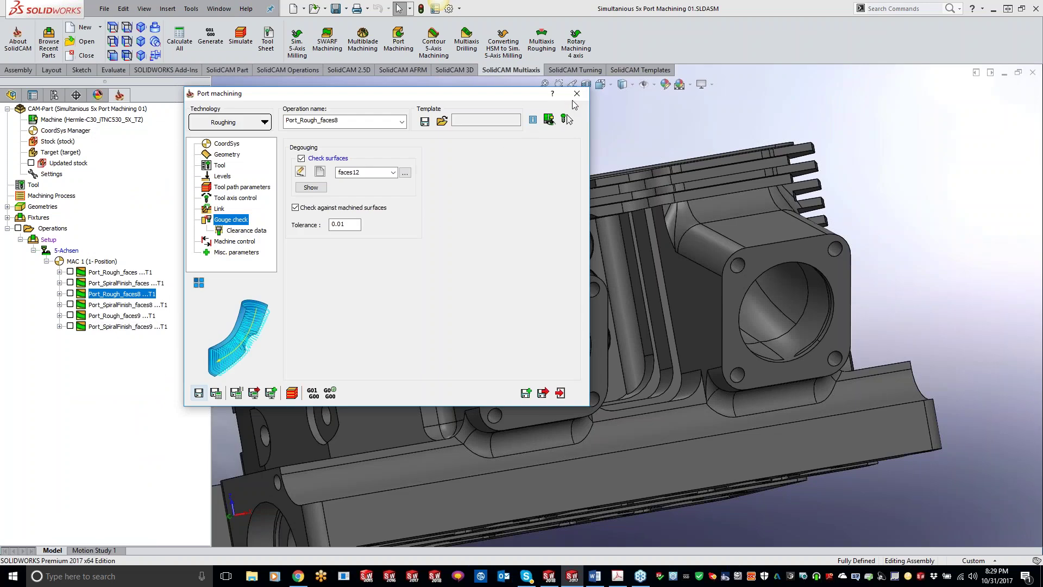
left_click(576, 96)
Step: Review the geometry, surface quality and sorting settings of the Port_SpiralFinish_faces8 operation
left_click(125, 305)
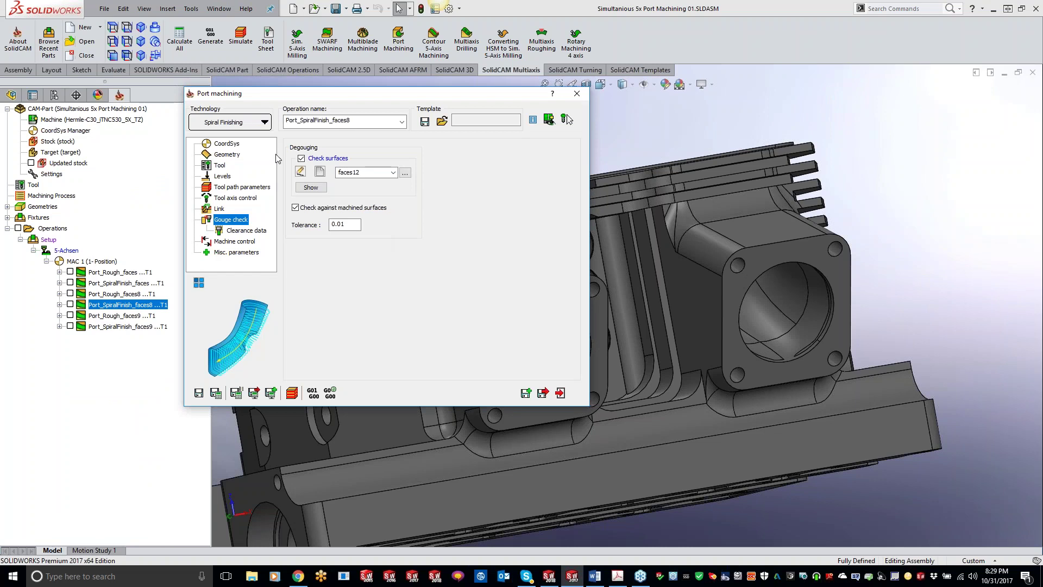
left_click(228, 155)
left_click(382, 215)
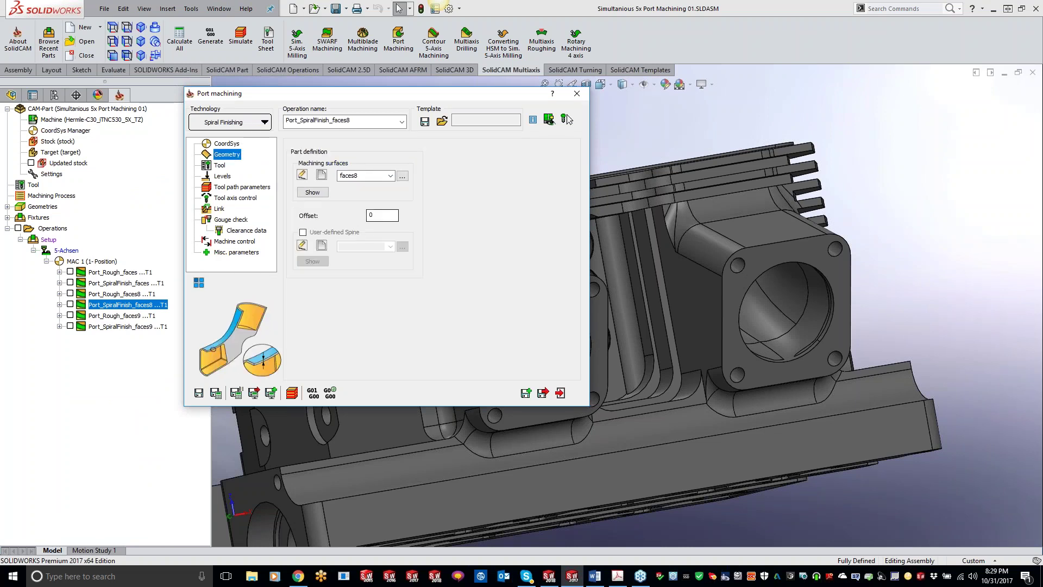
left_click(233, 187)
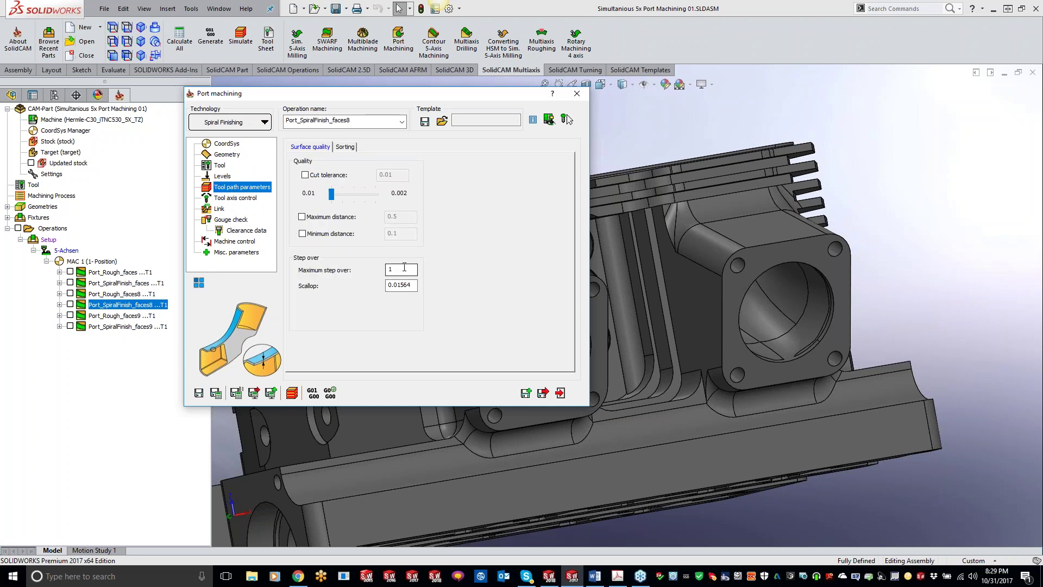
left_click(345, 148)
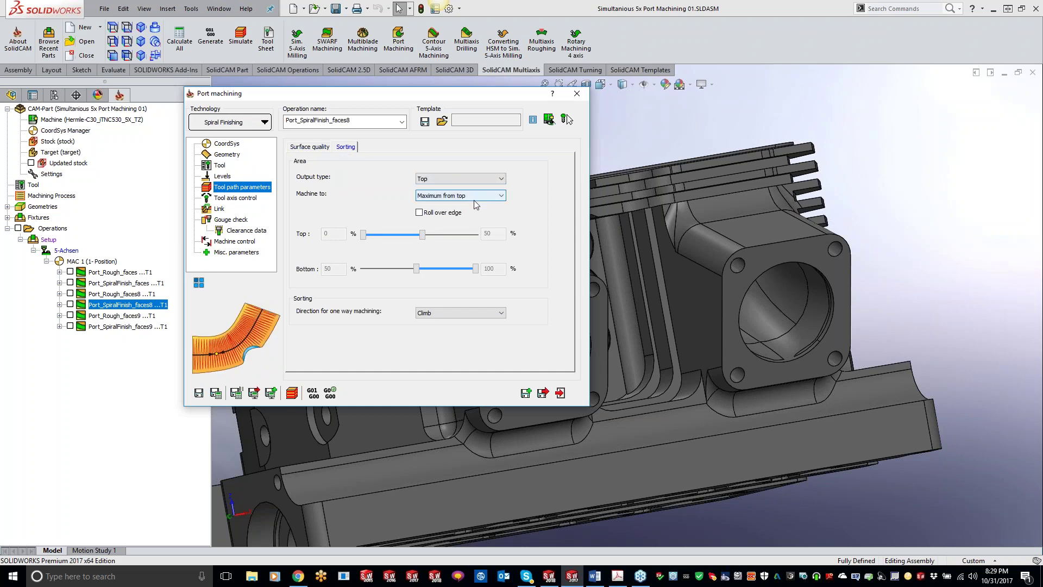
Step: Simulate Port_SpiralFinish_faces8 in SolidVerify with the tool holder hidden, watch the cuts through the valve opening, and exit the simulation
left_click(294, 392)
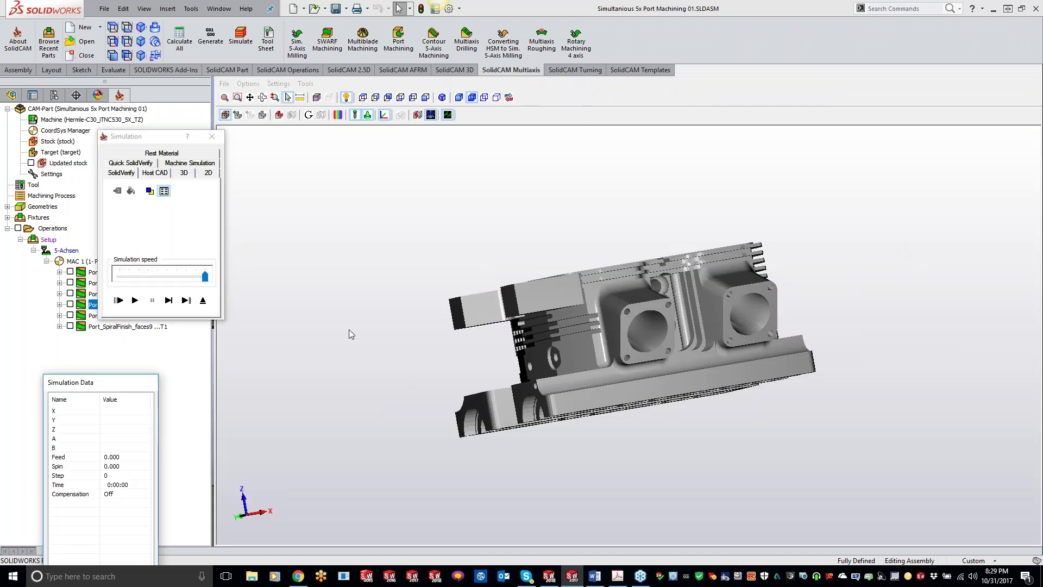
left_click(135, 300)
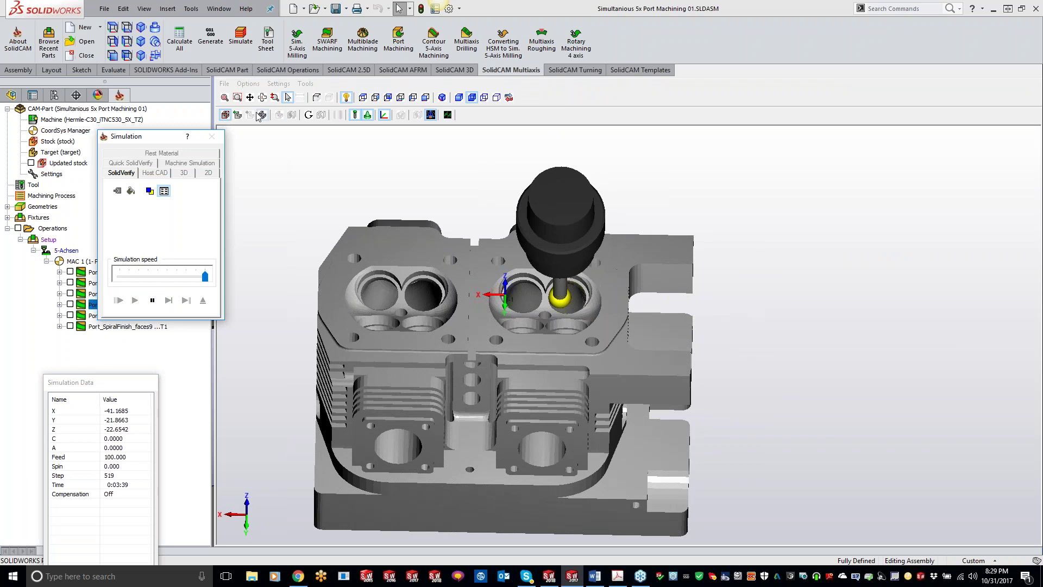
left_click(369, 116)
scroll(569, 179, "up", 5)
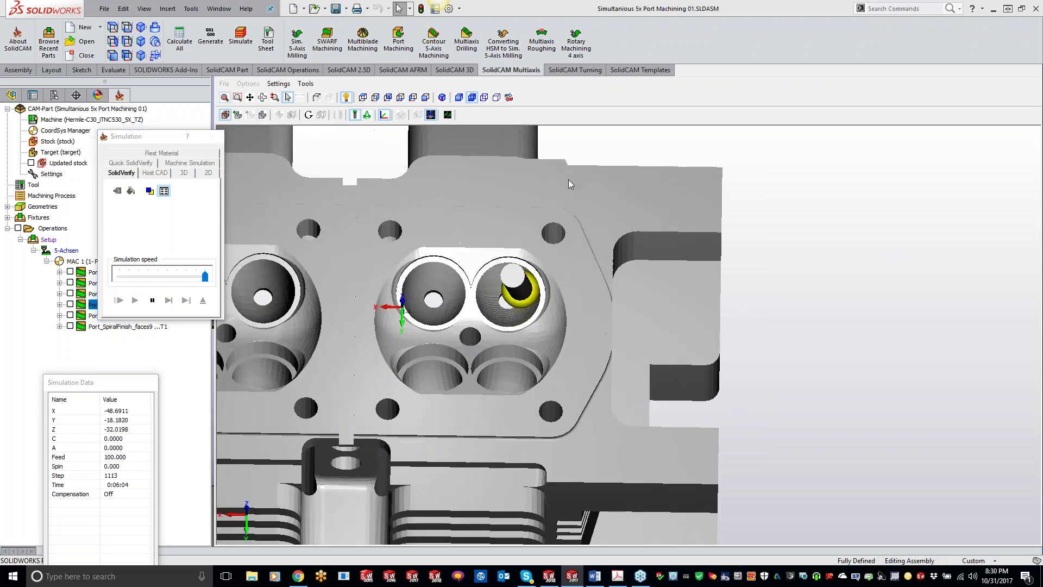
scroll(568, 179, "up", 3)
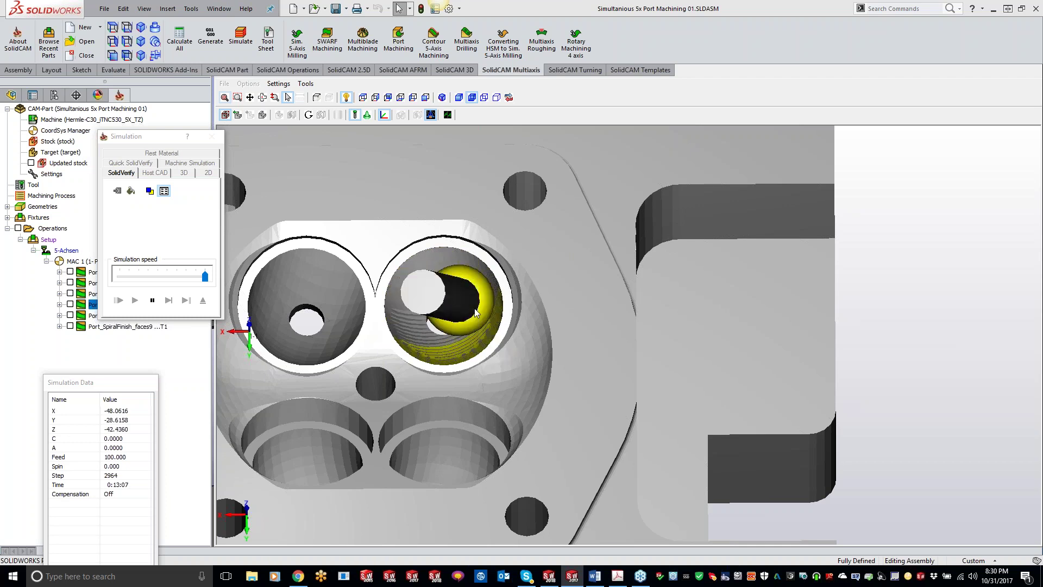
scroll(473, 311, "down", 4)
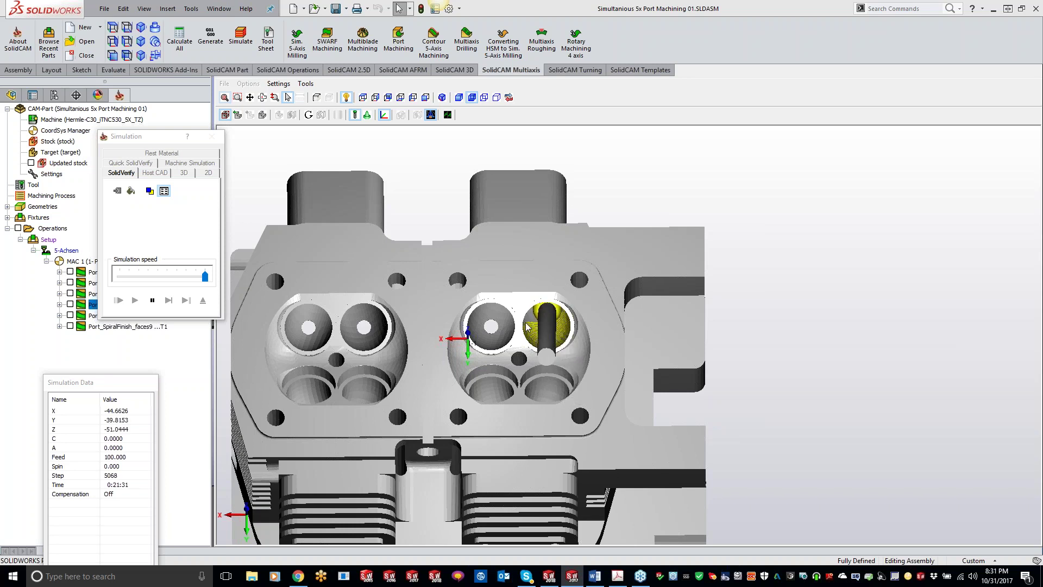
left_click(179, 298)
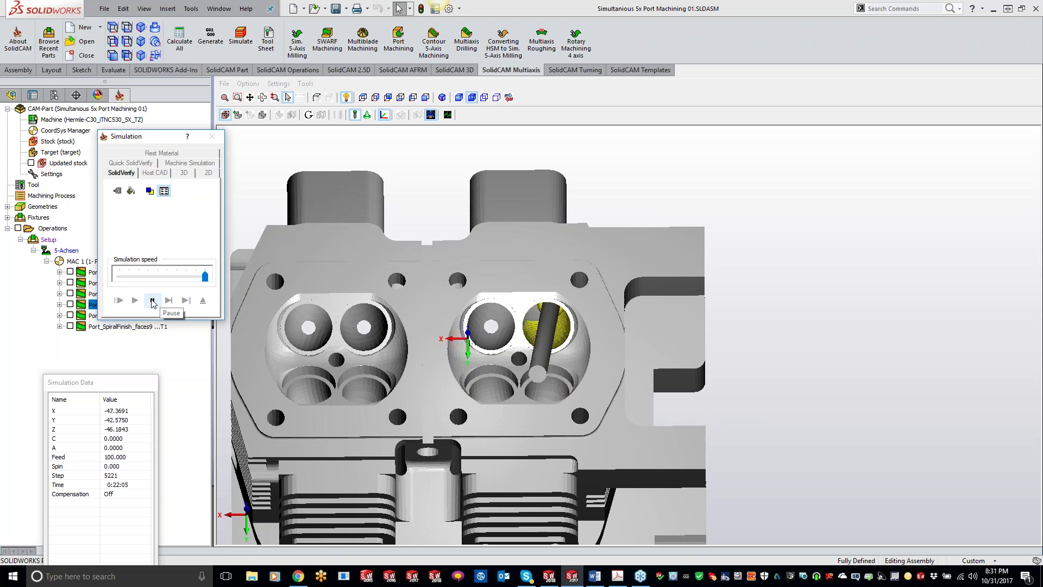
left_click(153, 300)
left_click(212, 136)
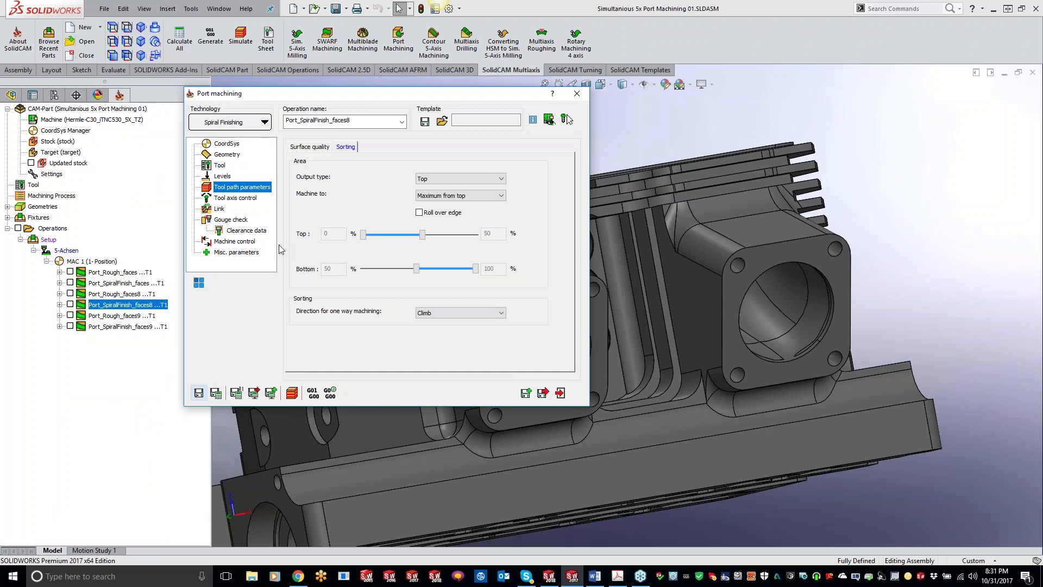
Step: Examine the available machine limits options in the machine control settings of Port_SpiralFinish_faces8
left_click(255, 241)
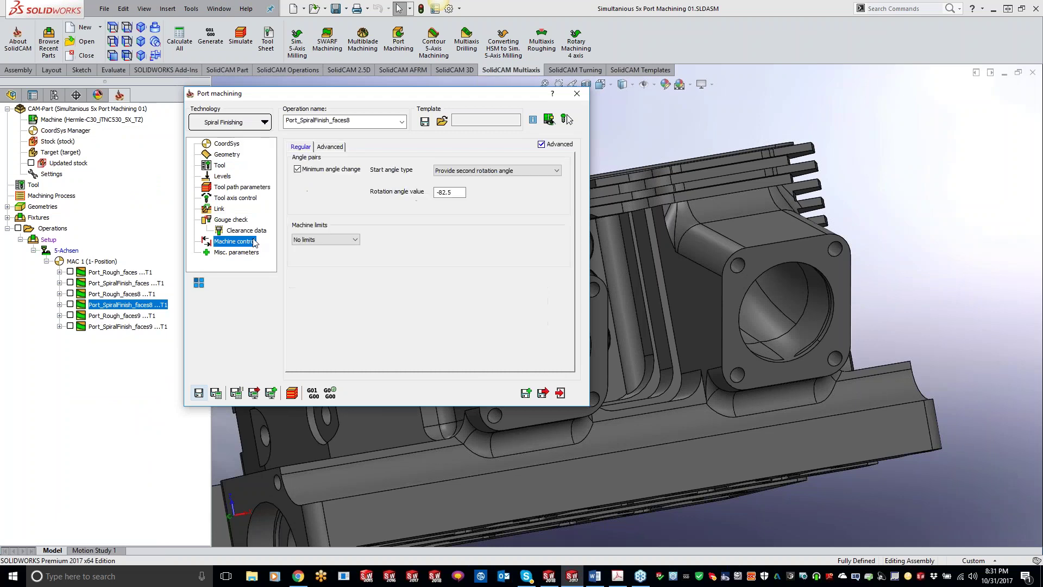
left_click(335, 245)
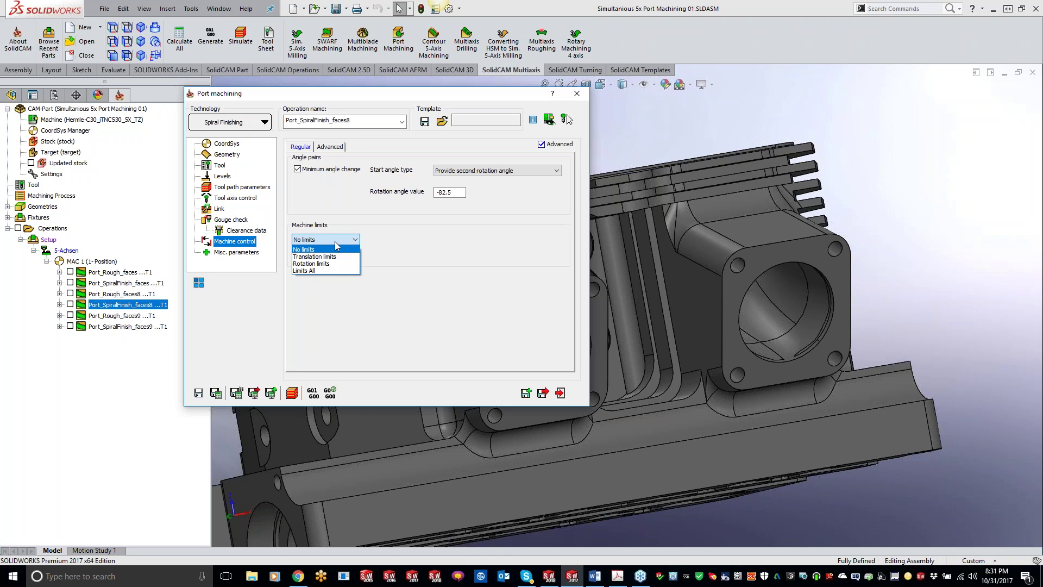
left_click(334, 249)
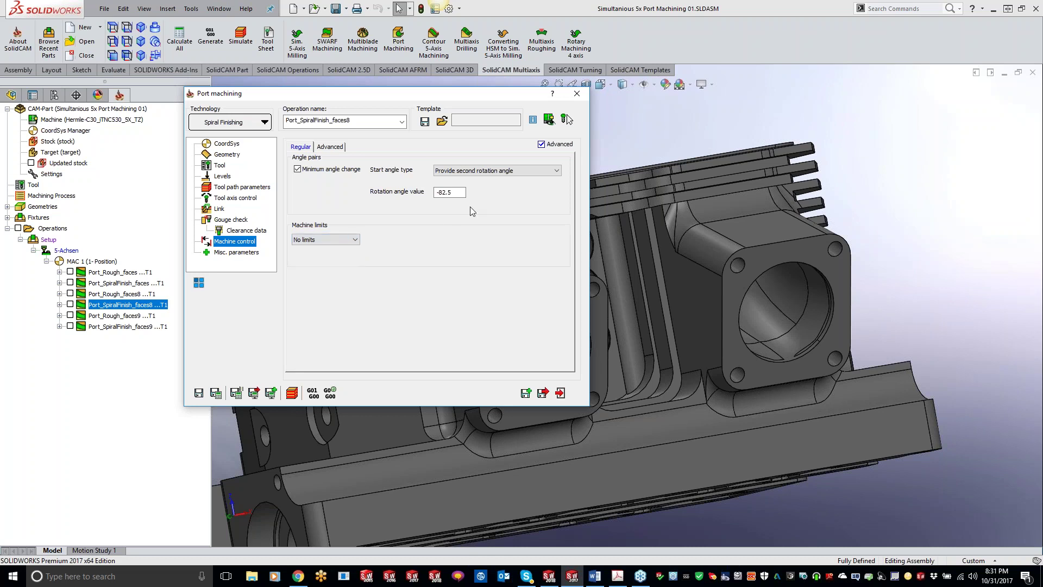
left_click(337, 240)
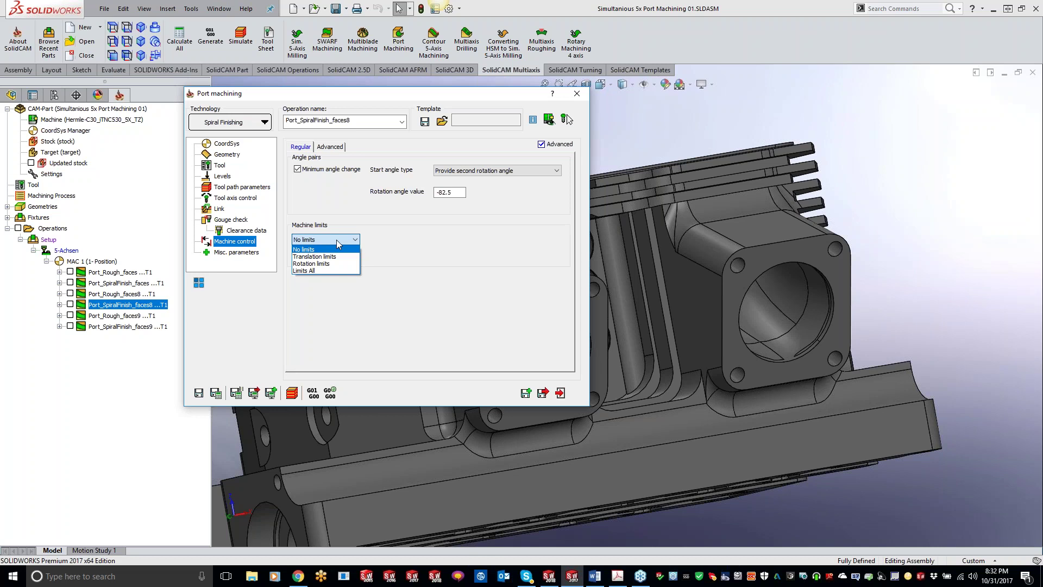
left_click(455, 240)
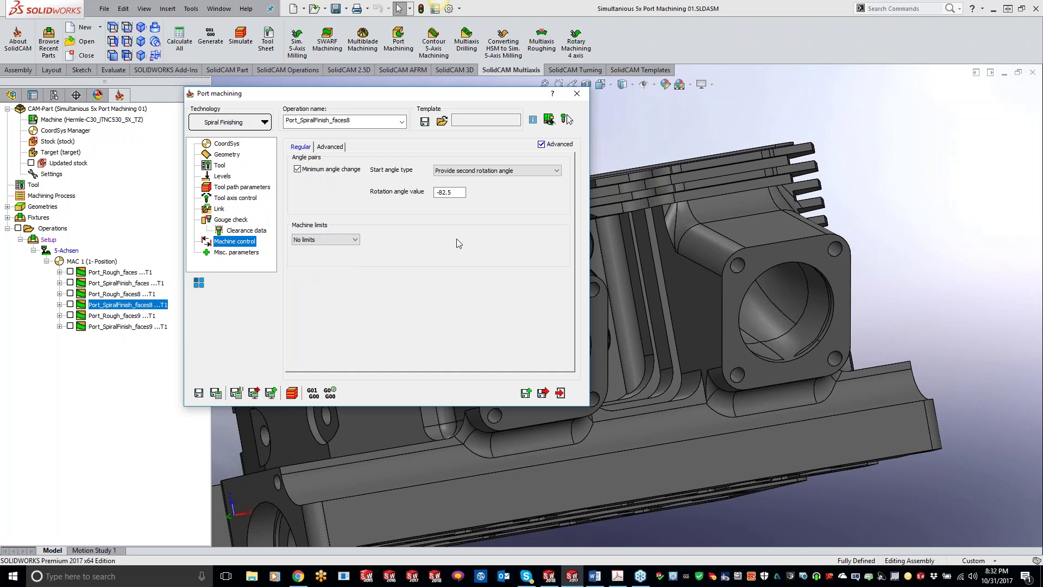
left_click(326, 240)
left_click(352, 238)
Step: Examine the start angle type options and advanced machine control settings of Port_SpiralFinish_faces8, and close the operation
left_click(514, 172)
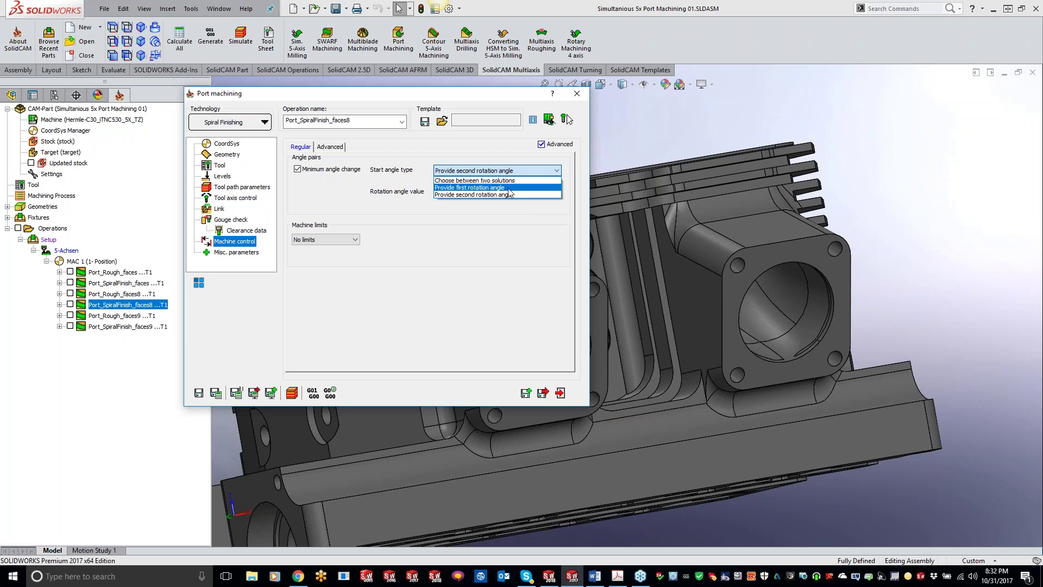
left_click(514, 227)
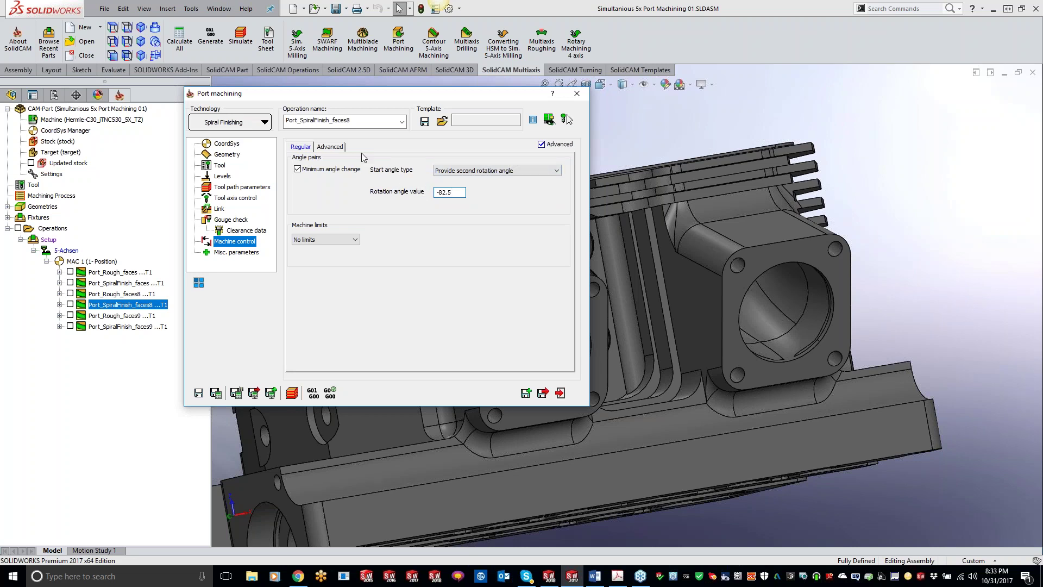
left_click(330, 147)
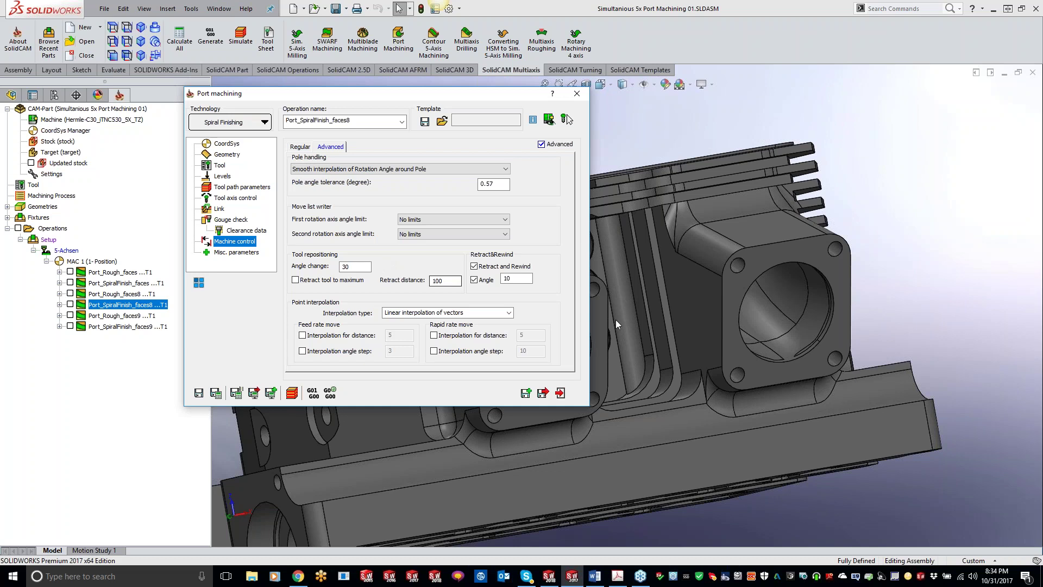
left_click(577, 93)
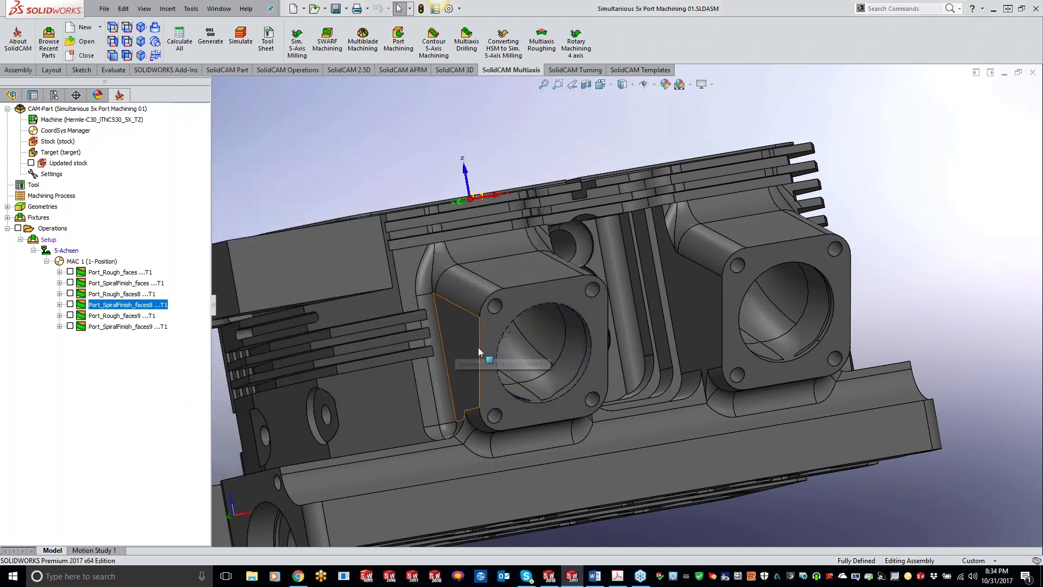
Step: Open the Port_Rough_faces9 operation and review its pole handling options and its regular and advanced machine control settings
middle_click_drag(432, 351, 405, 352)
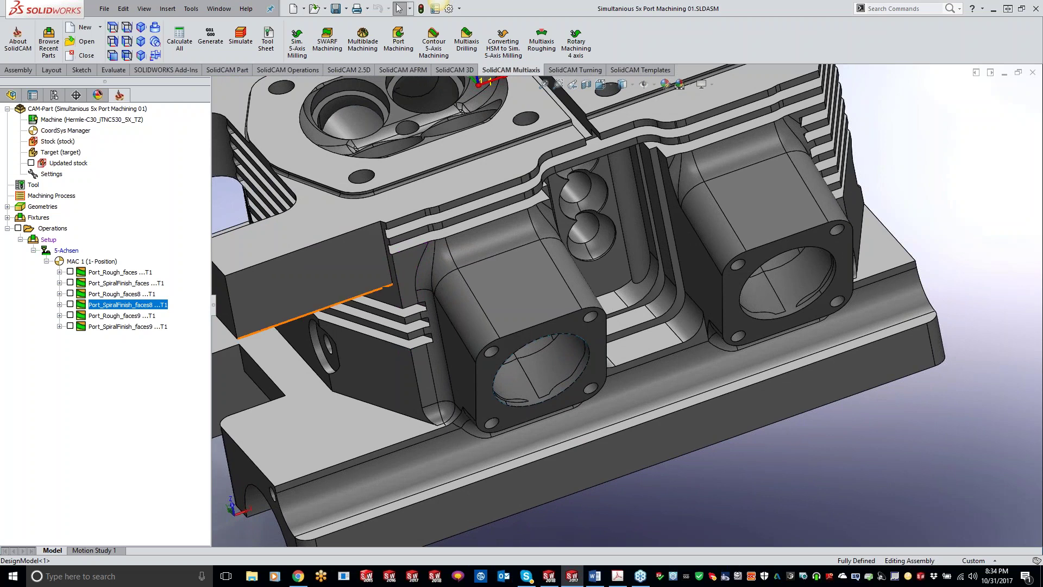
double_click(125, 316)
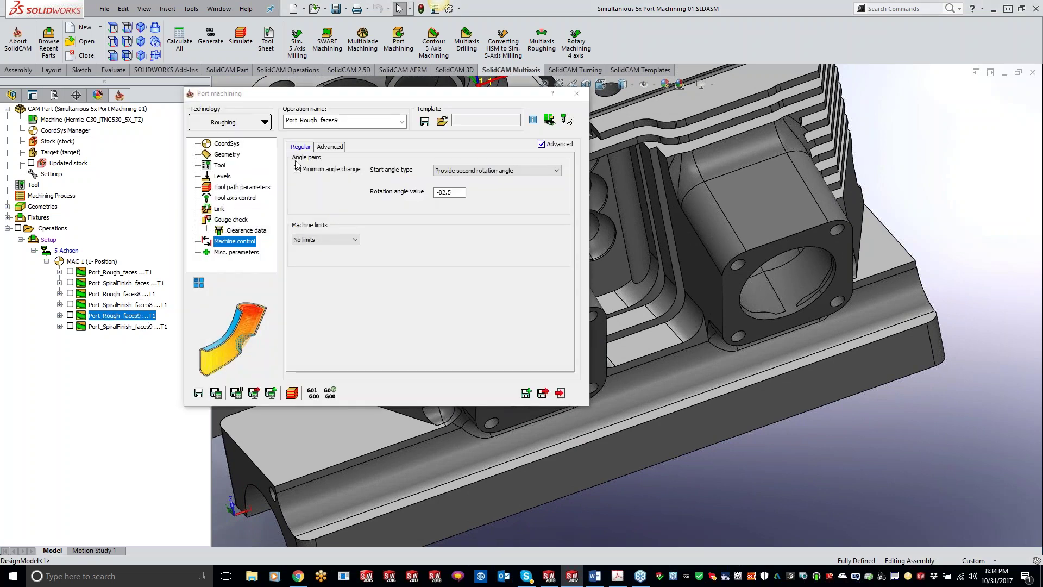
left_click(330, 147)
left_click(450, 170)
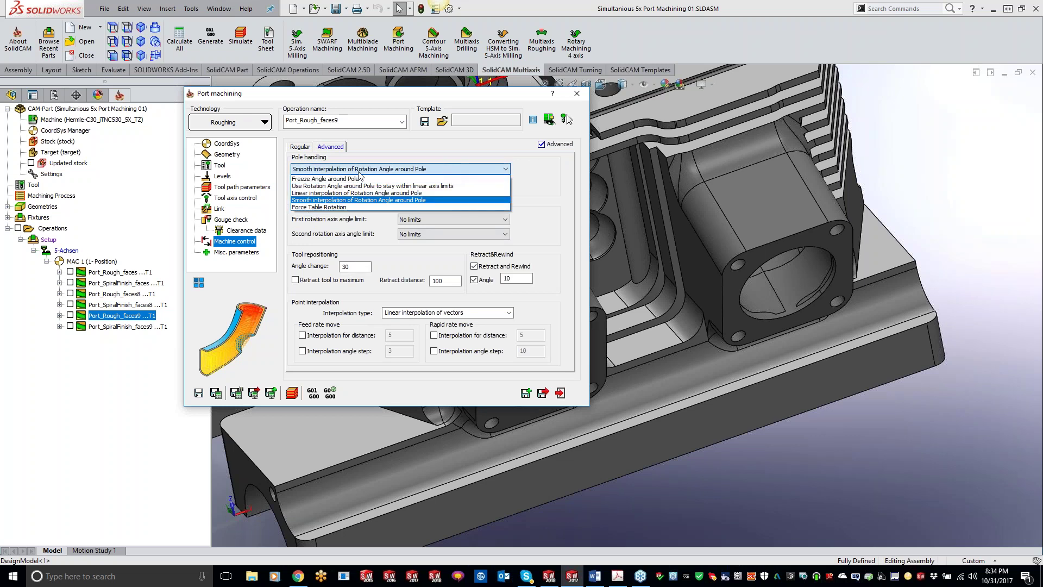
left_click(400, 170)
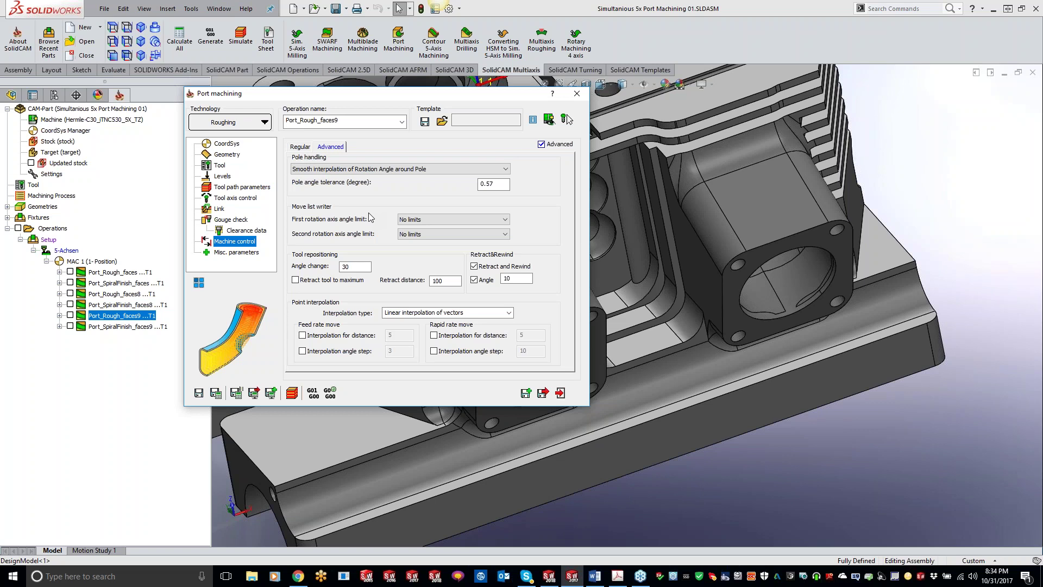
left_click(400, 170)
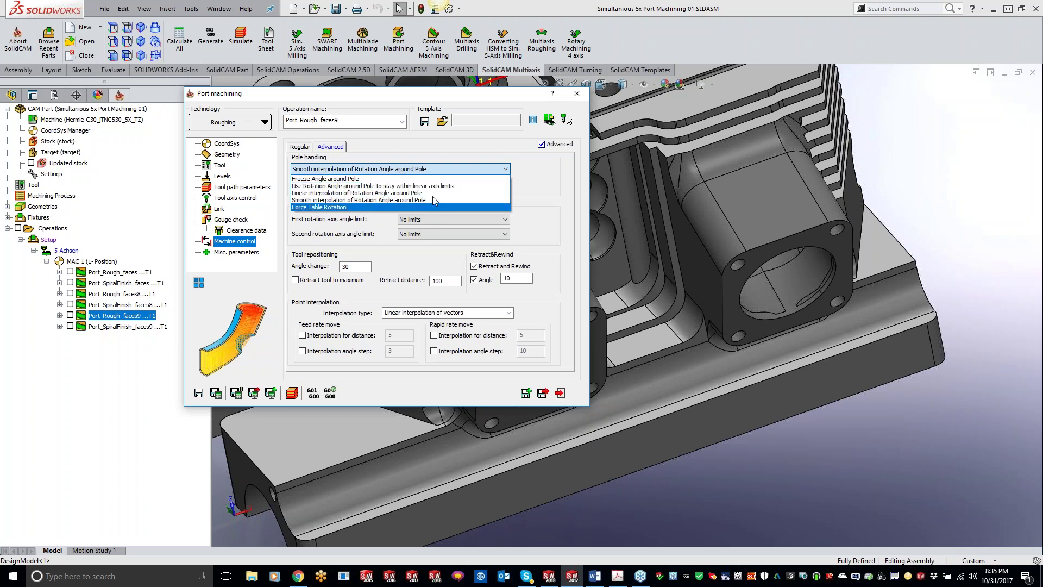
left_click(374, 169)
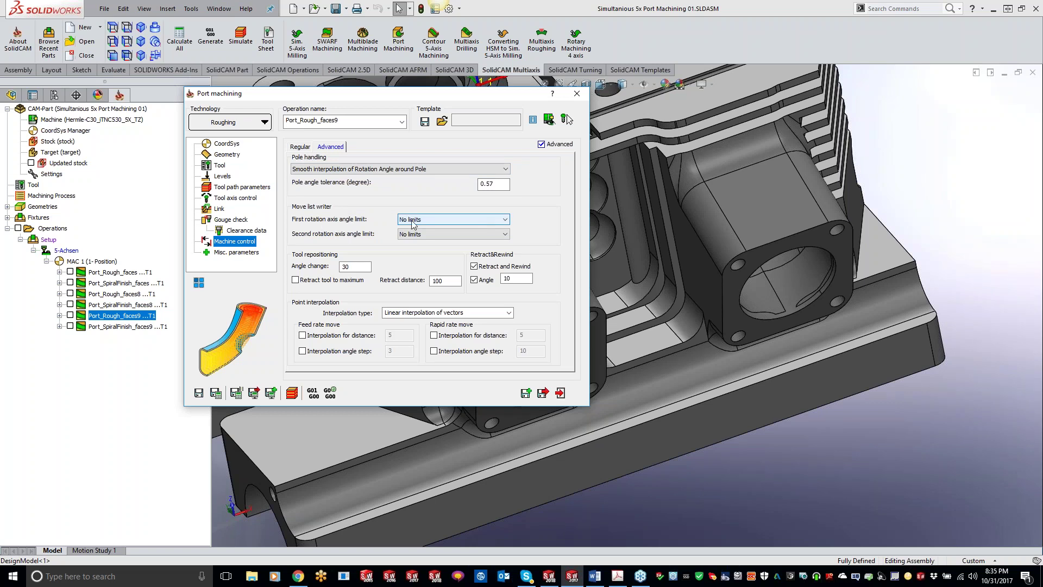
left_click(302, 147)
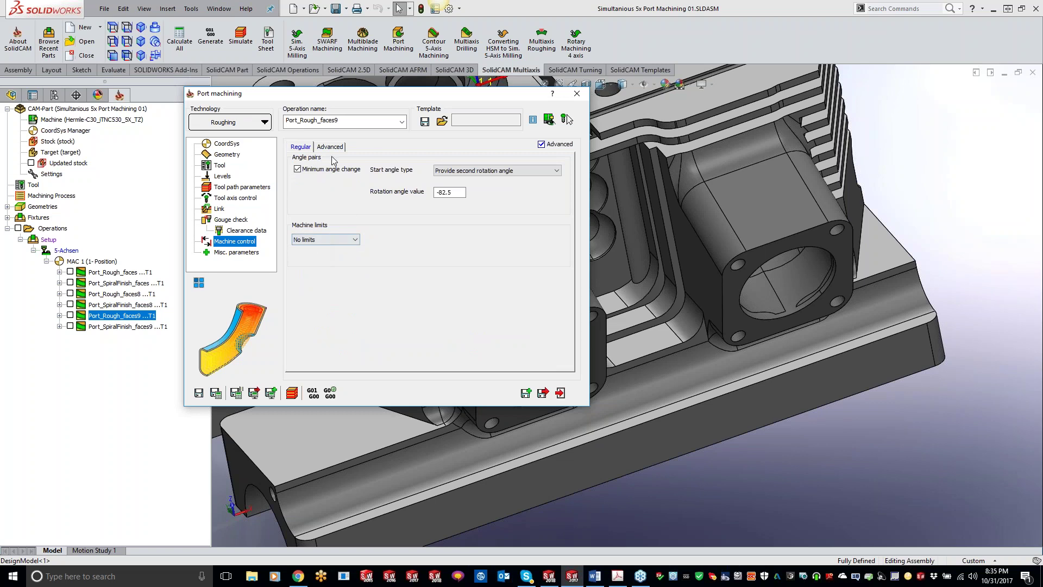
left_click(330, 147)
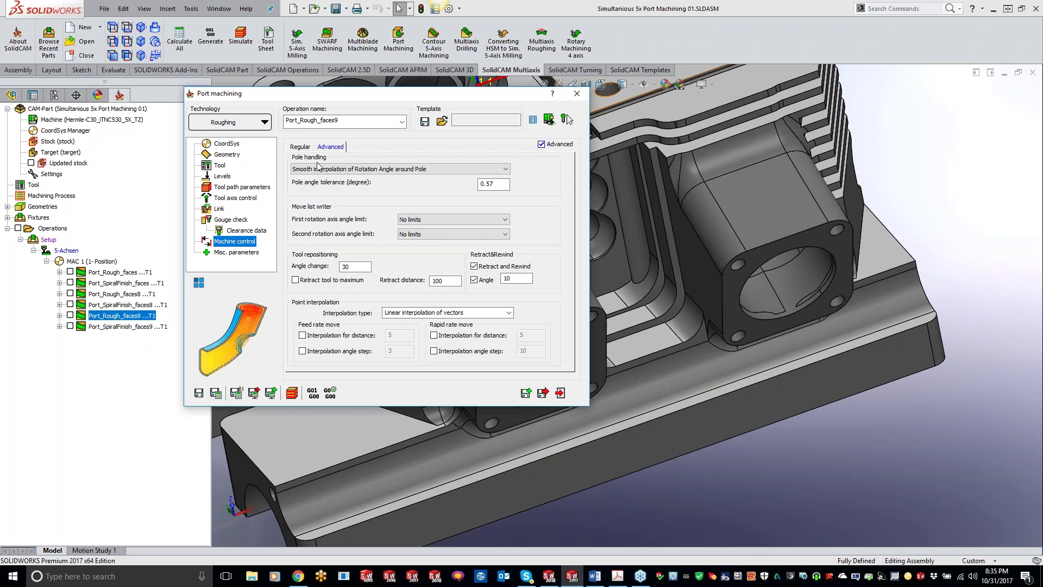
left_click(567, 115)
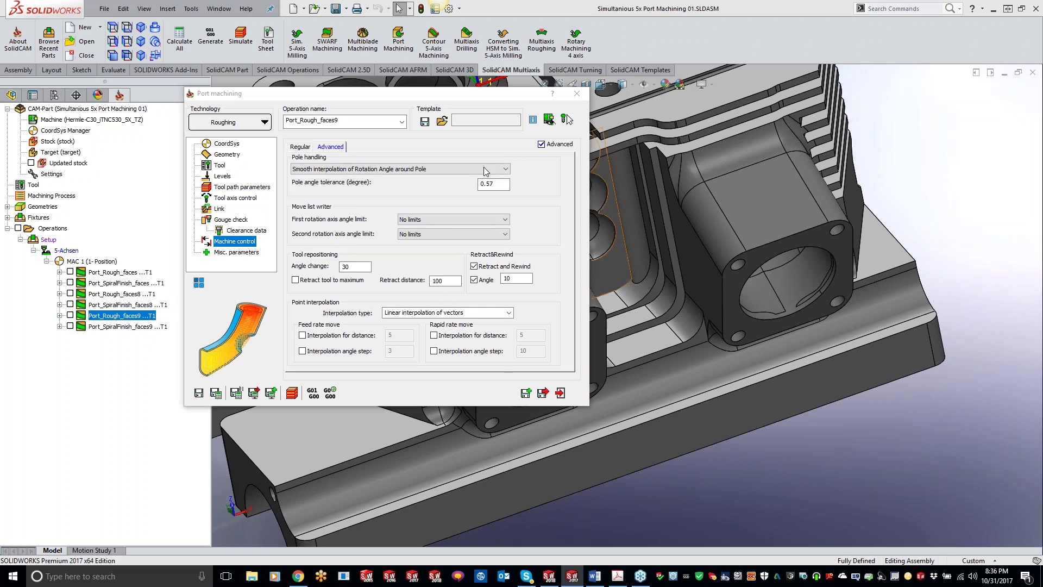
Step: Display the faces9 machining surfaces of Port_Rough_faces9, inspect them from the valve side of the cylinder head, and close the geometry display
left_click(237, 155)
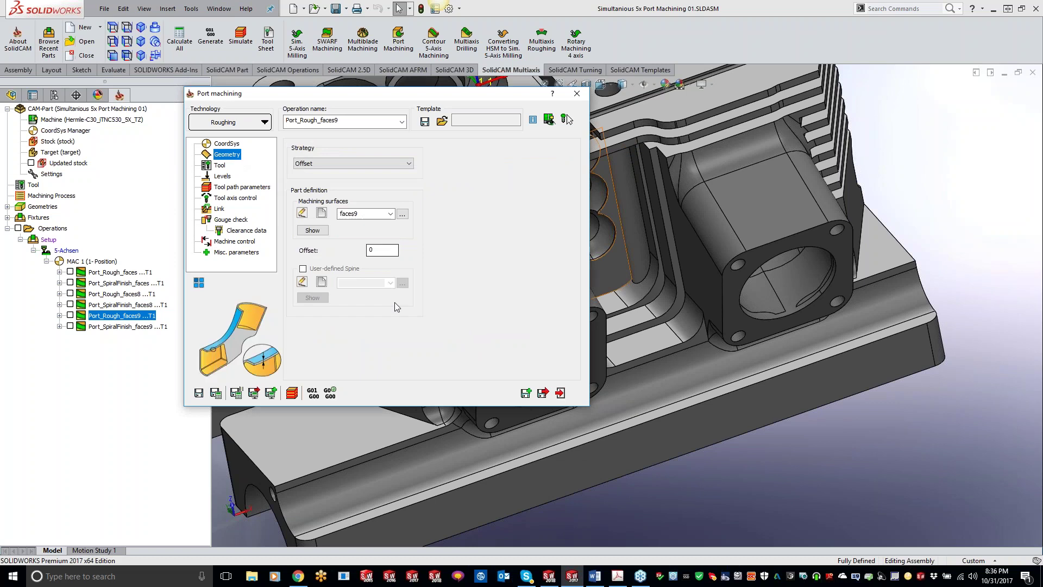
left_click_drag(470, 100, 574, 239)
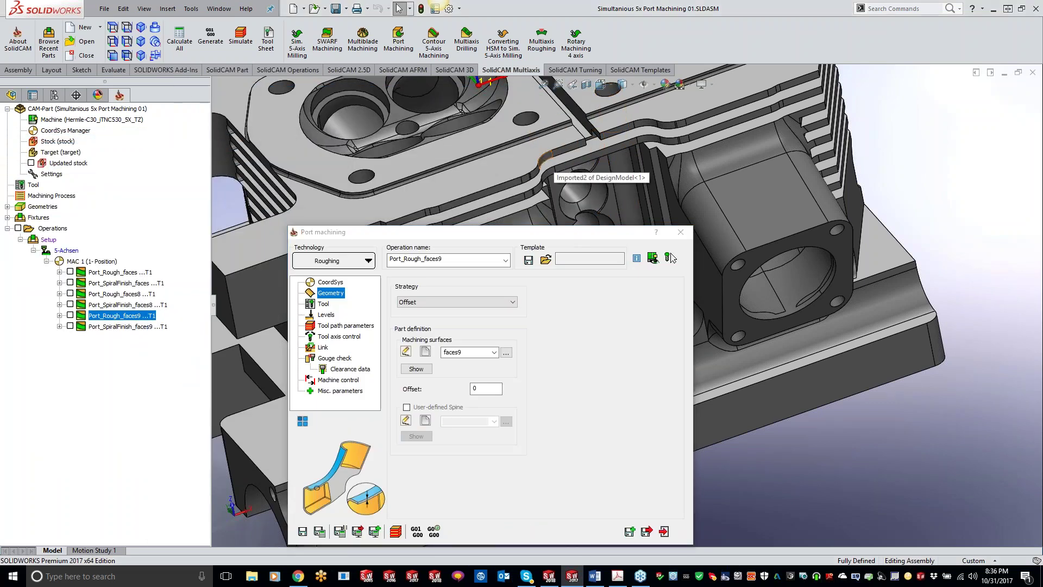
left_click(416, 368)
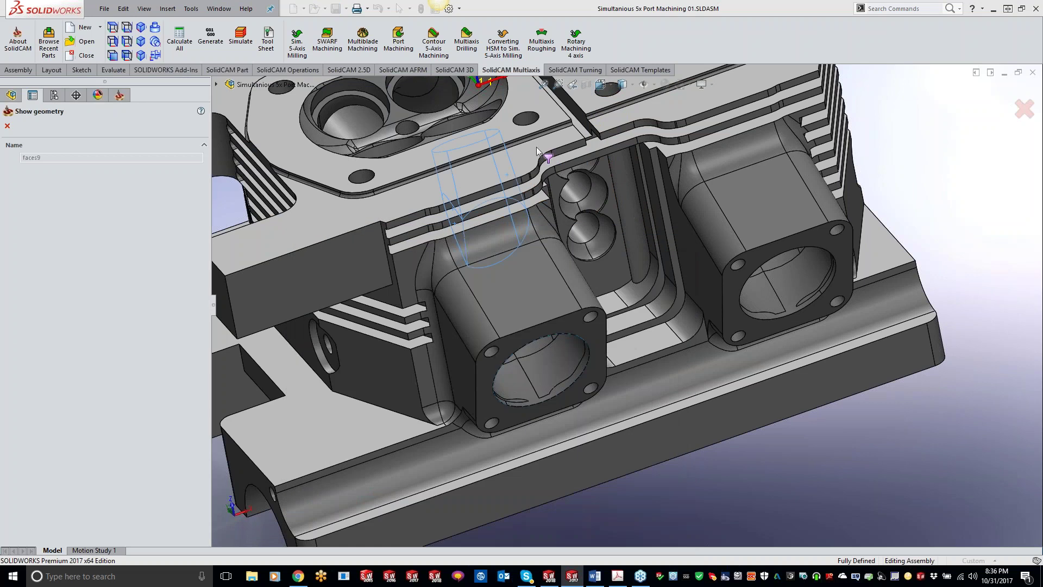
middle_click_drag(525, 145, 562, 265)
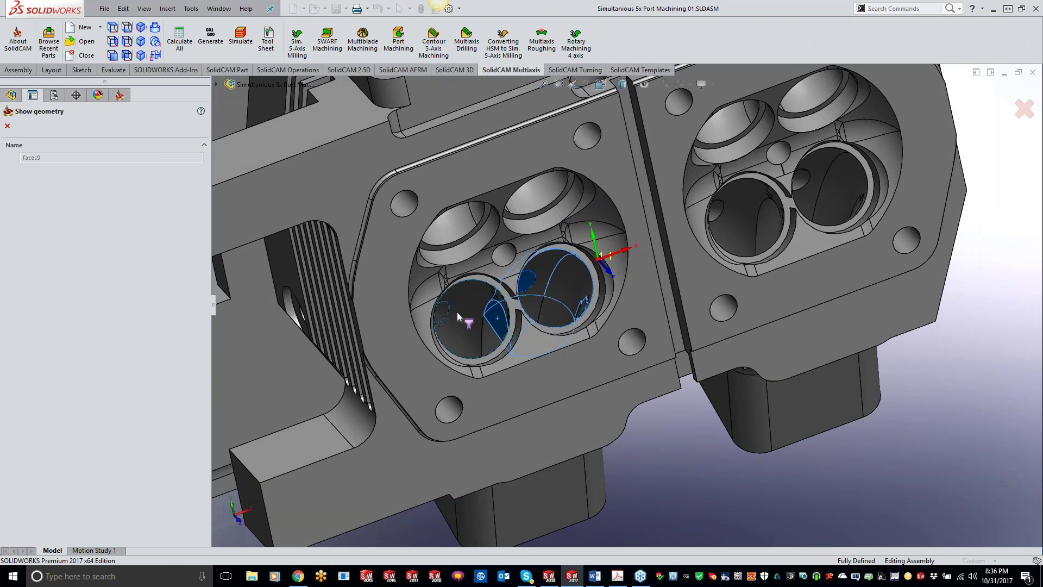
middle_click_drag(451, 311, 495, 292)
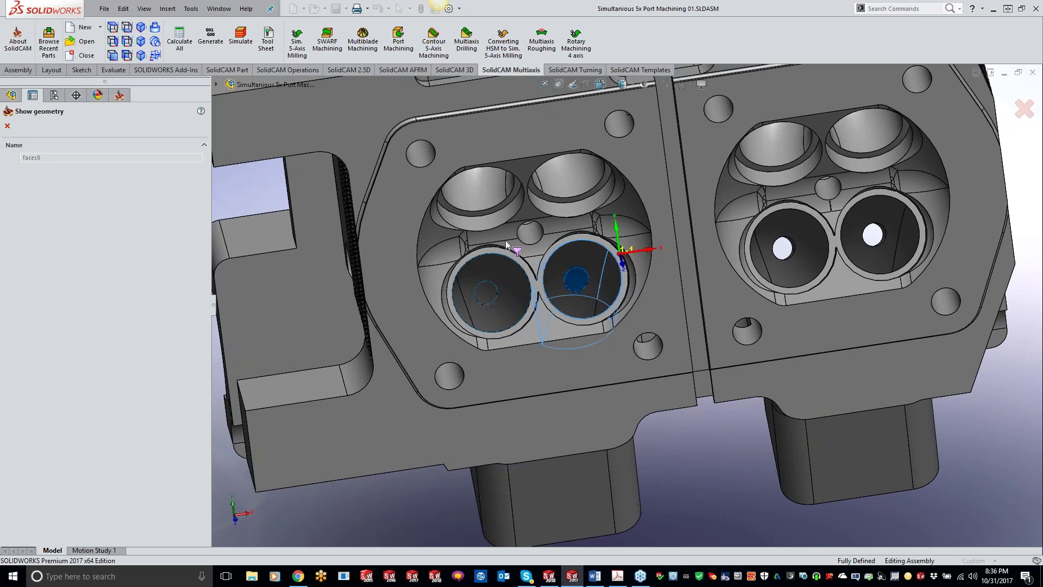
middle_click_drag(476, 294, 594, 283)
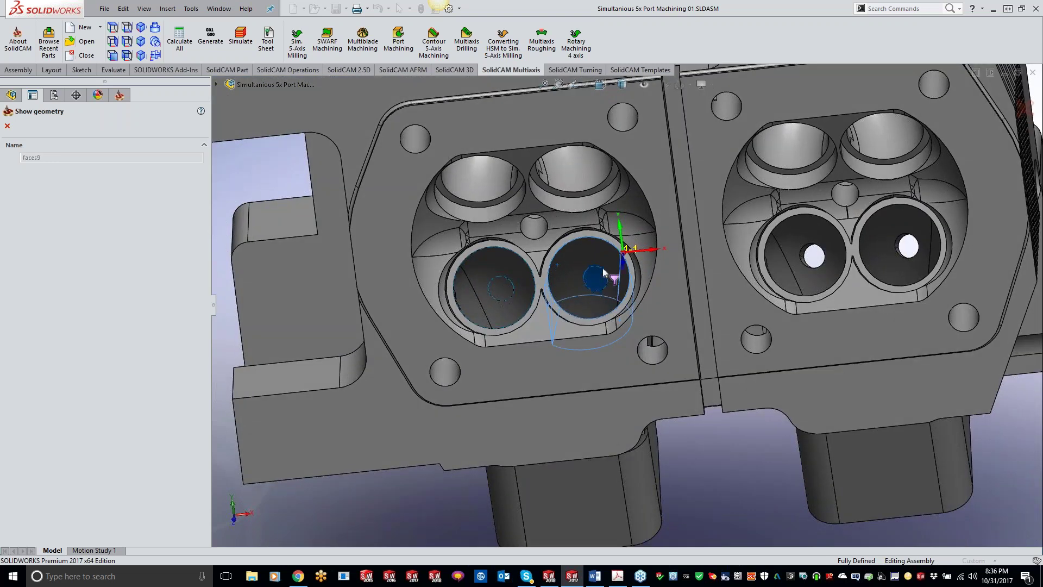
left_click(8, 126)
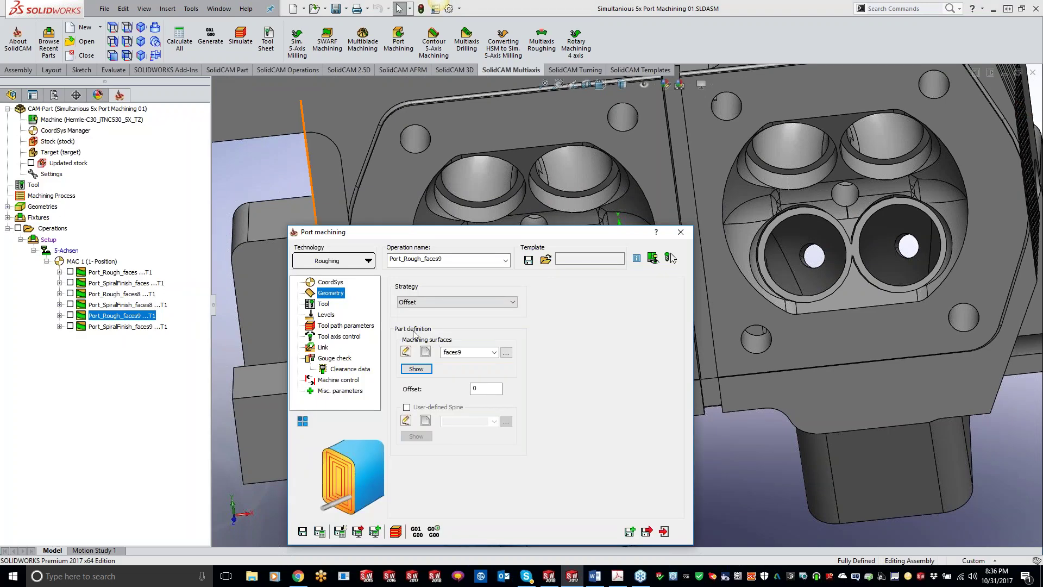
Step: Review the tool, levels, step over, sorting and gouge check settings of Port_Rough_faces9, and close the operation
left_click(324, 305)
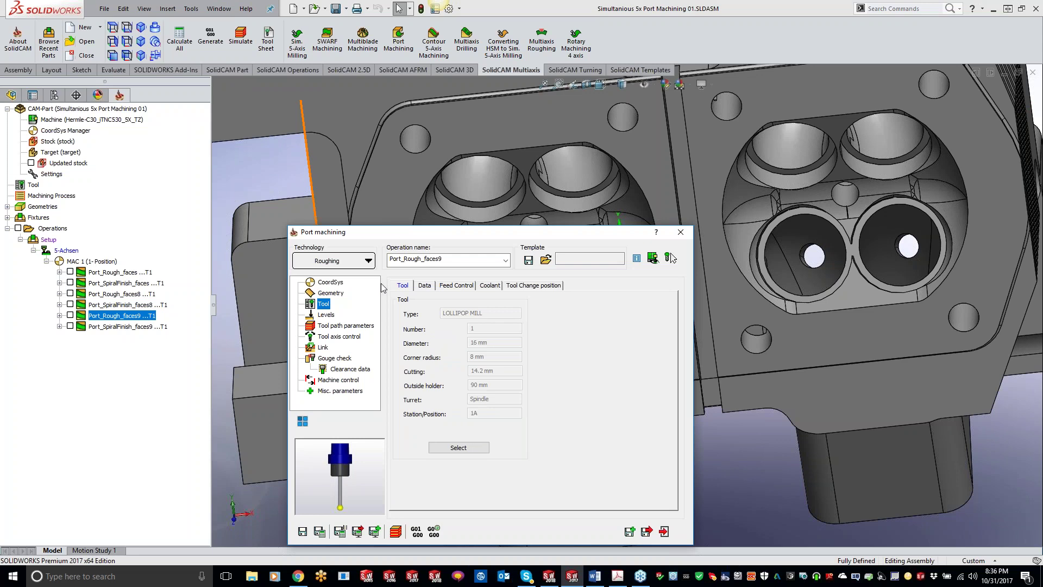
left_click(326, 315)
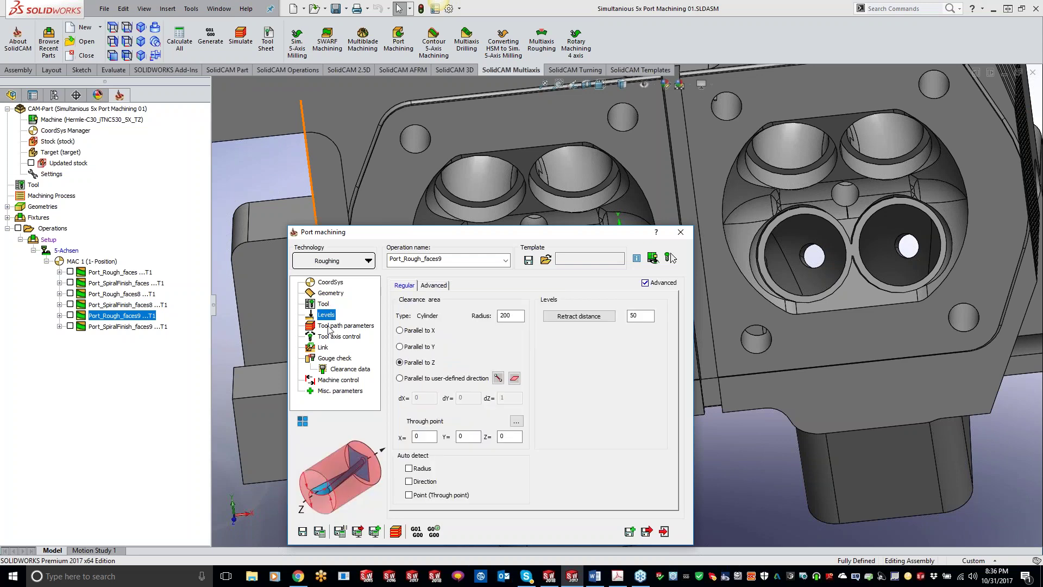
left_click(329, 326)
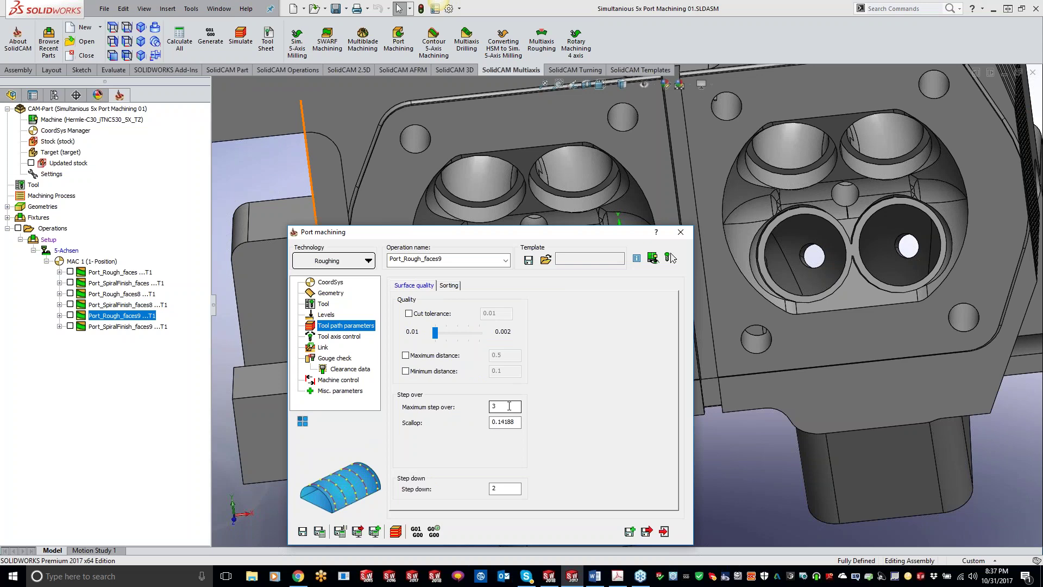
left_click(450, 286)
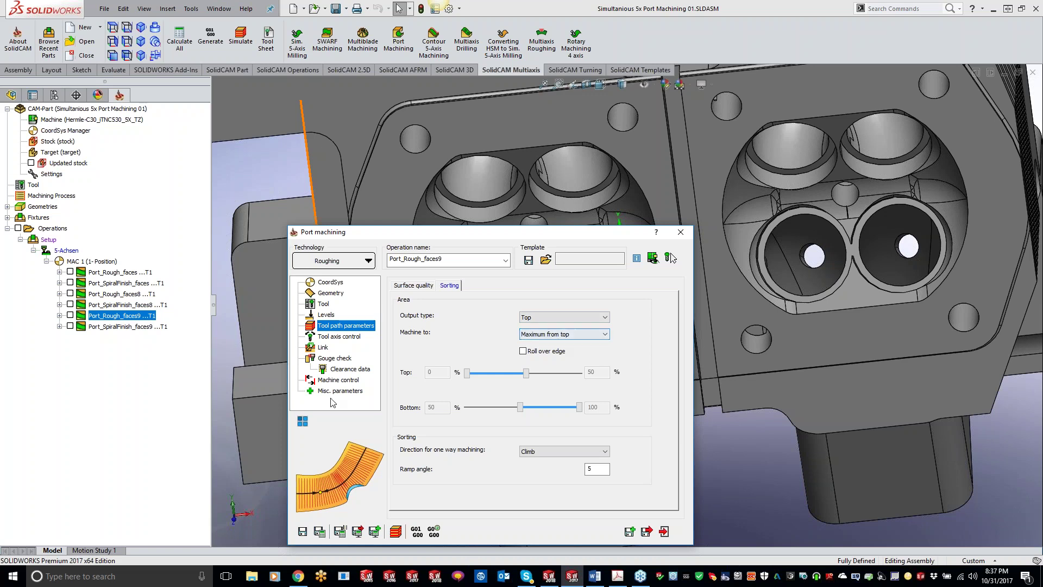
left_click(329, 358)
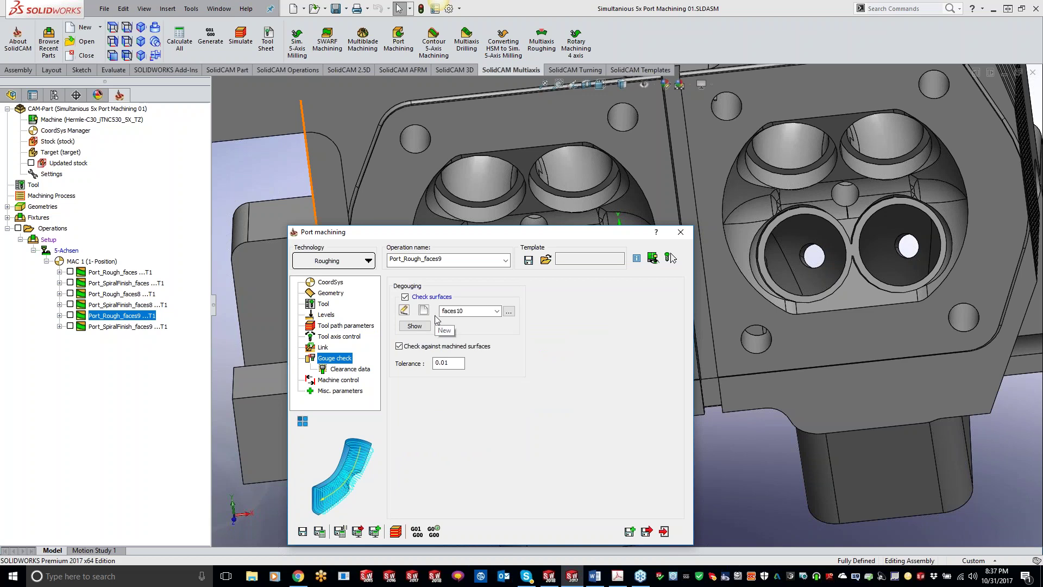
left_click_drag(469, 239, 415, 132)
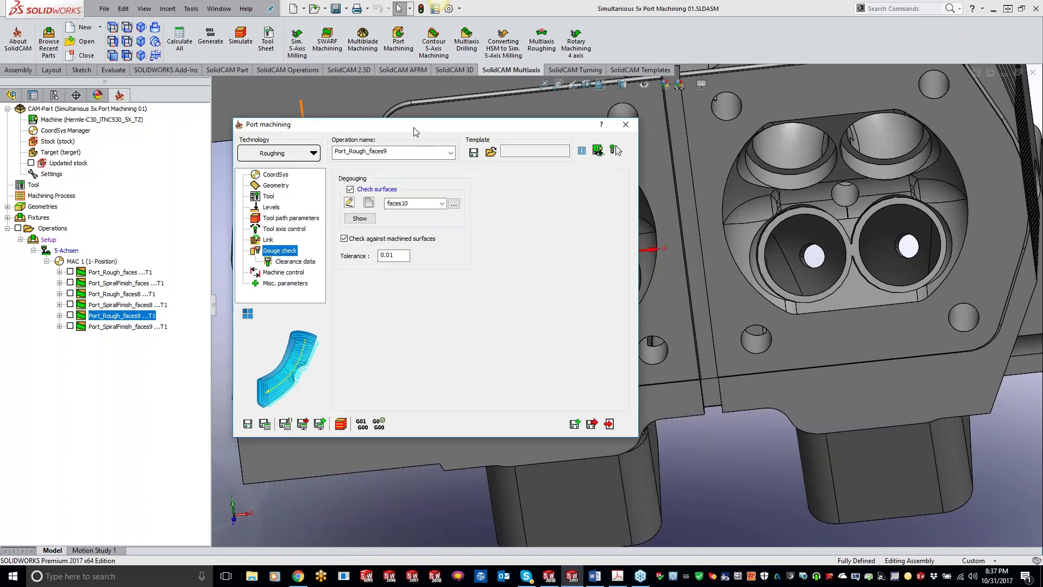
left_click(626, 124)
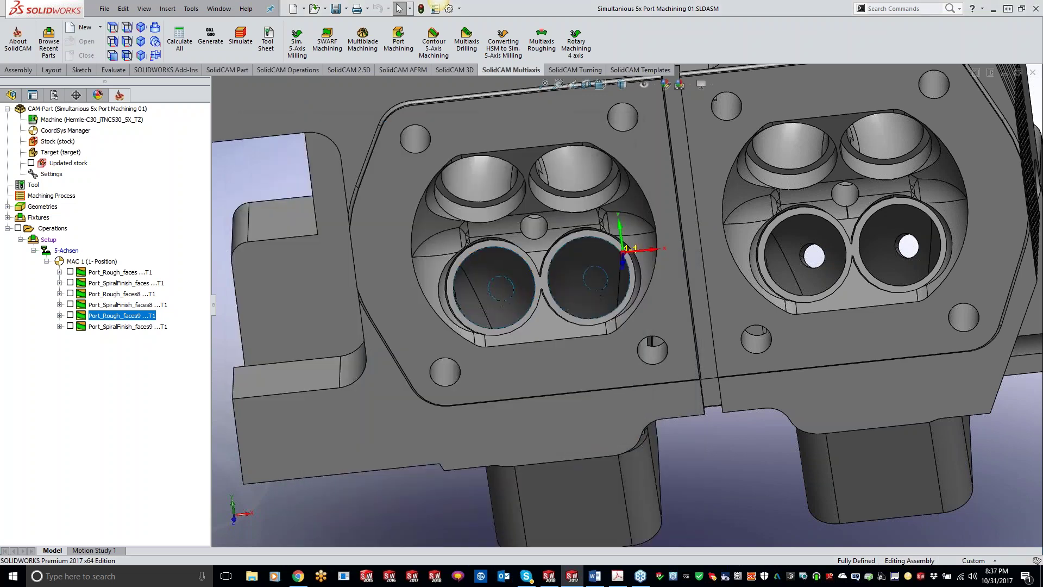
Step: Open the Port_SpiralFinish_faces9 operation and review its geometry, surface quality and sorting settings
double_click(123, 327)
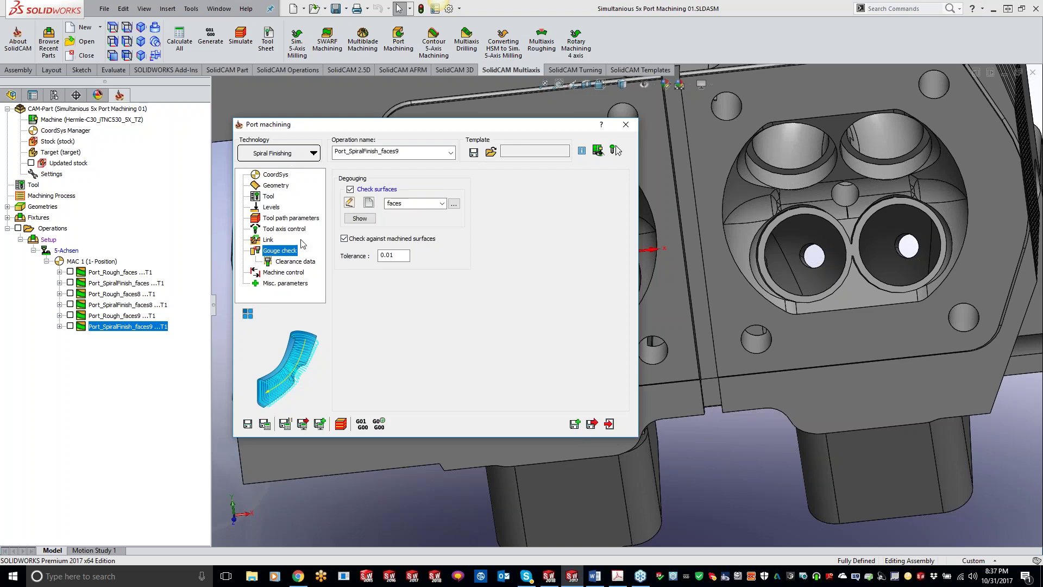
left_click(276, 187)
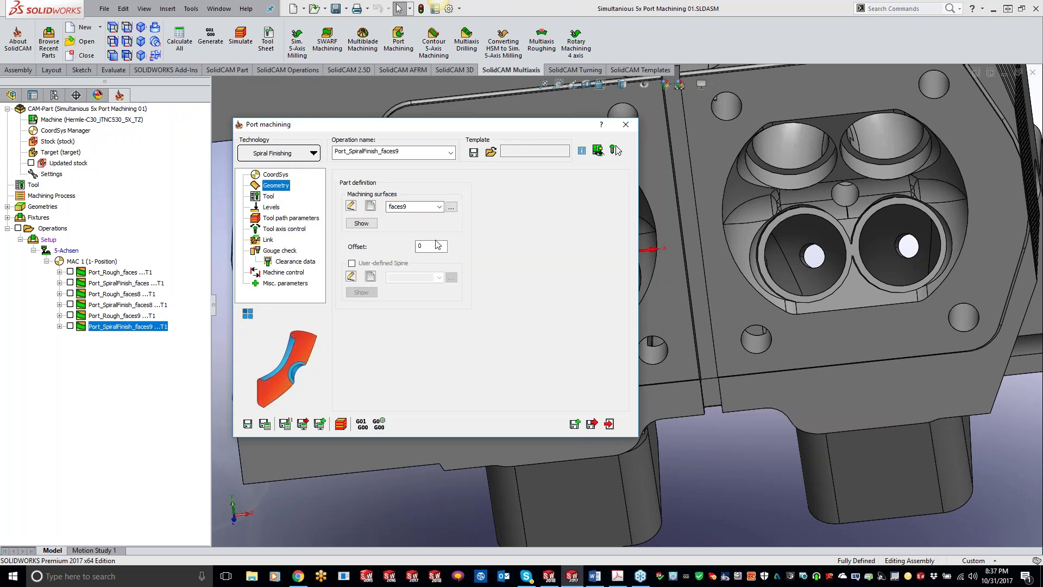
left_click(289, 219)
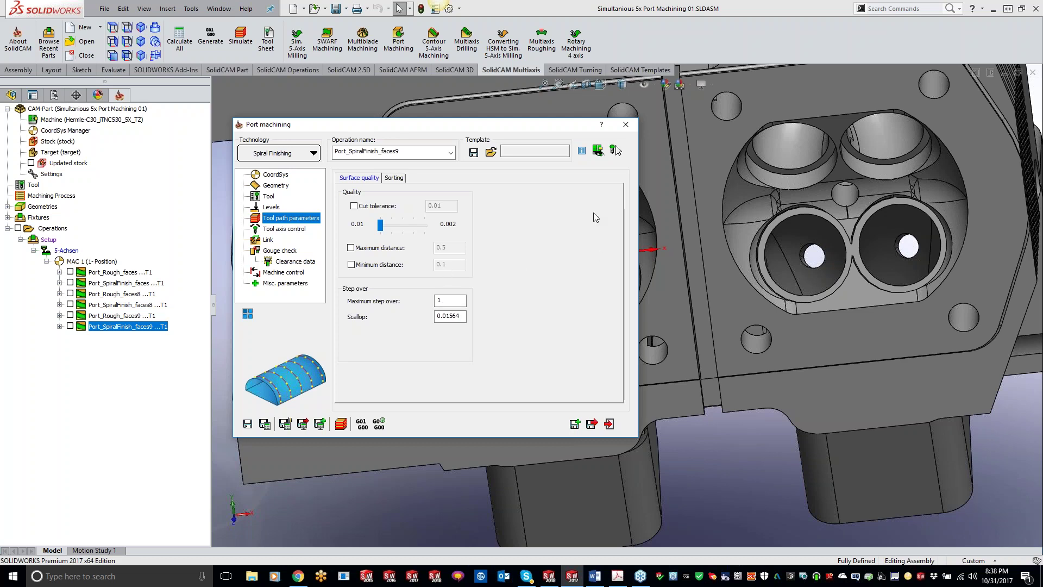
left_click(395, 178)
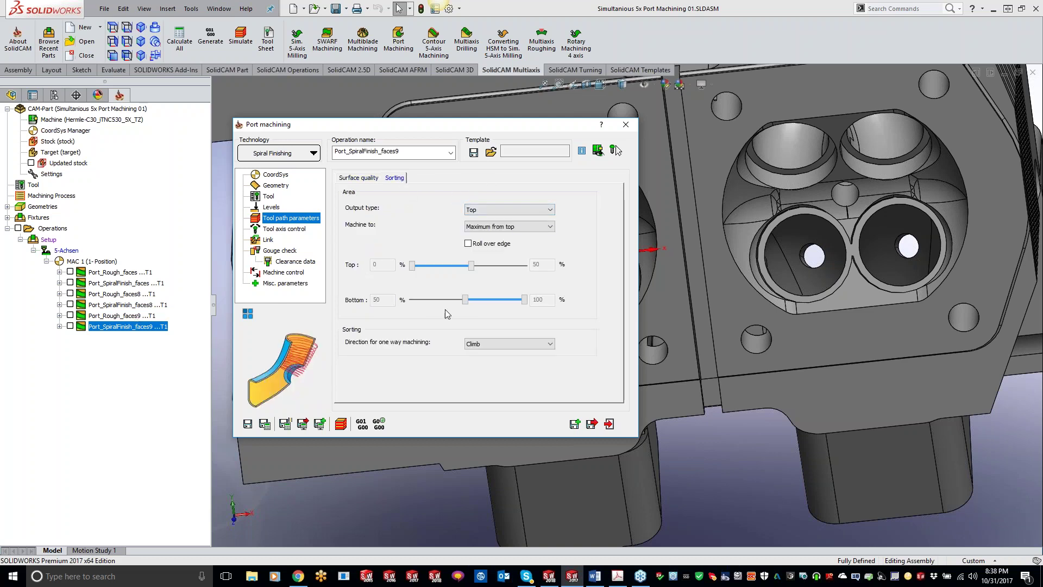
Step: Preview the Both and Bottom output types in the sorting settings of Port_SpiralFinish_faces9, and set the output type back to Top
left_click(490, 209)
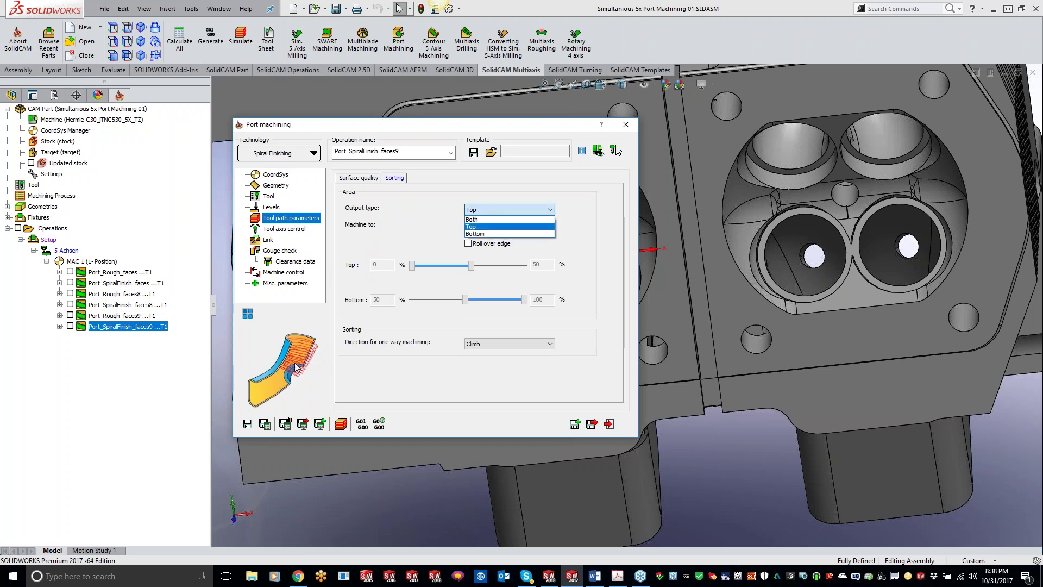
left_click(487, 225)
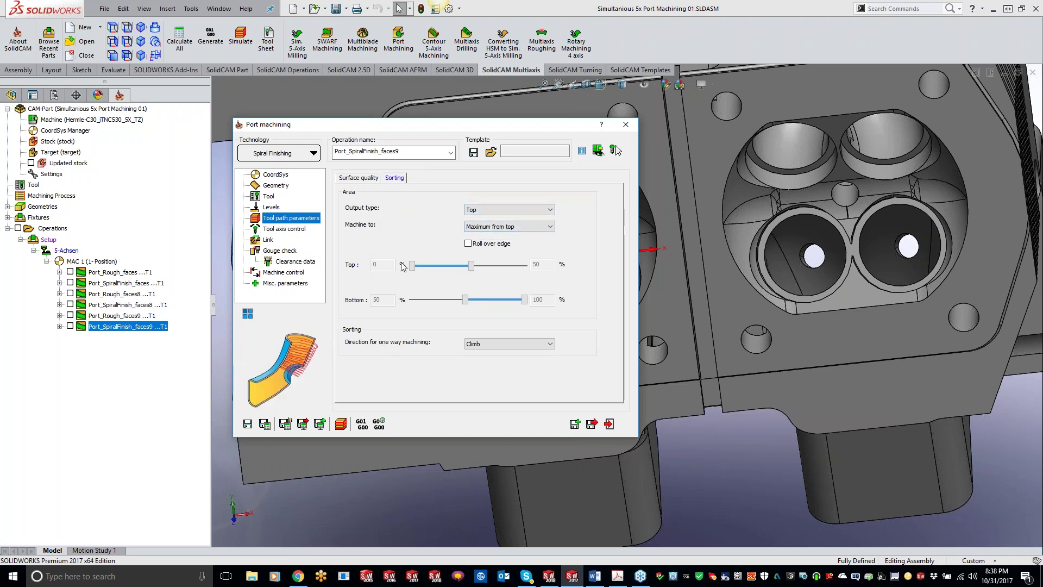
left_click(487, 211)
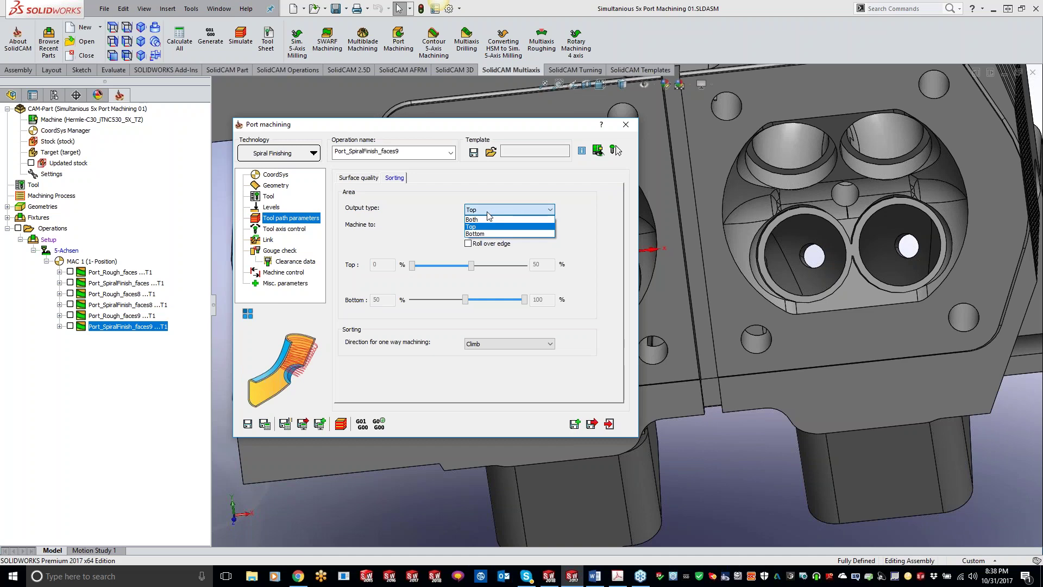
left_click(481, 219)
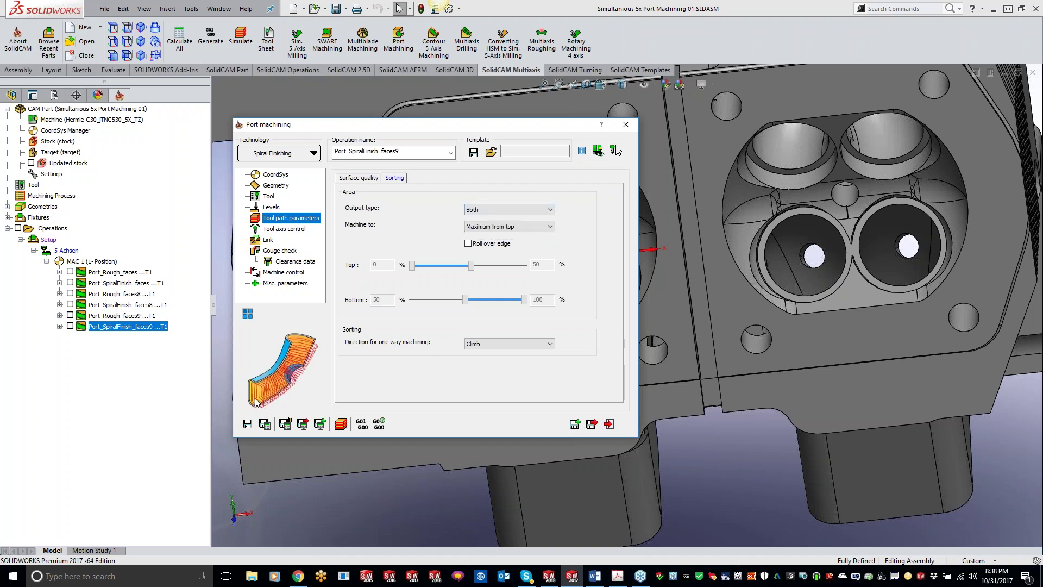
left_click(503, 208)
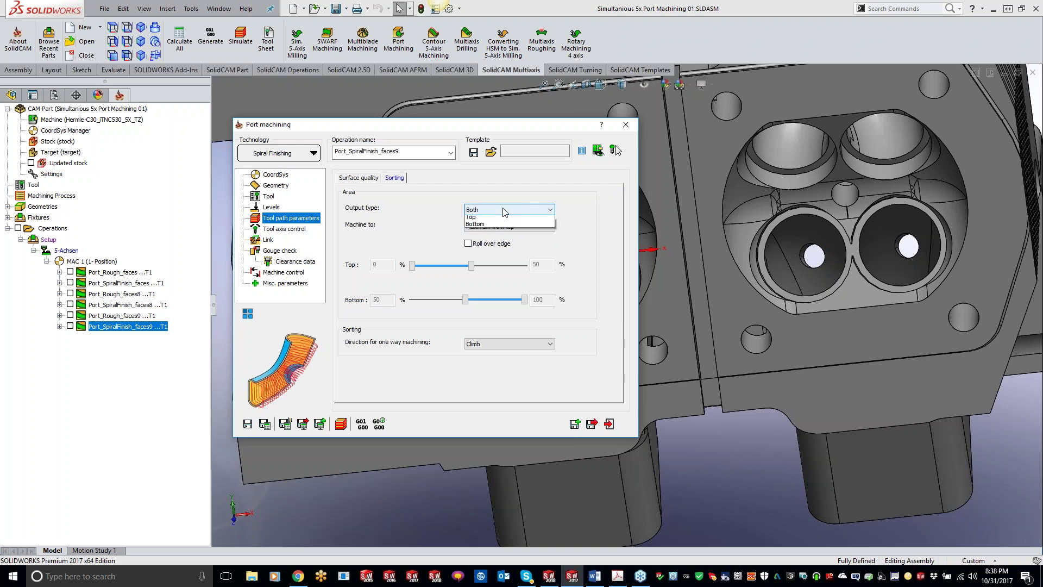
left_click(495, 233)
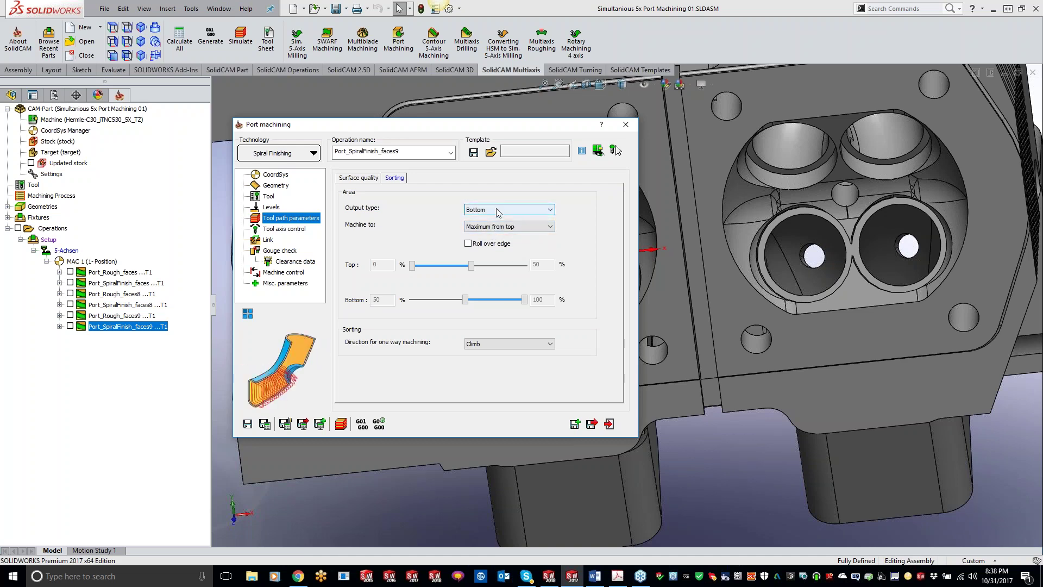
left_click(497, 211)
left_click(483, 225)
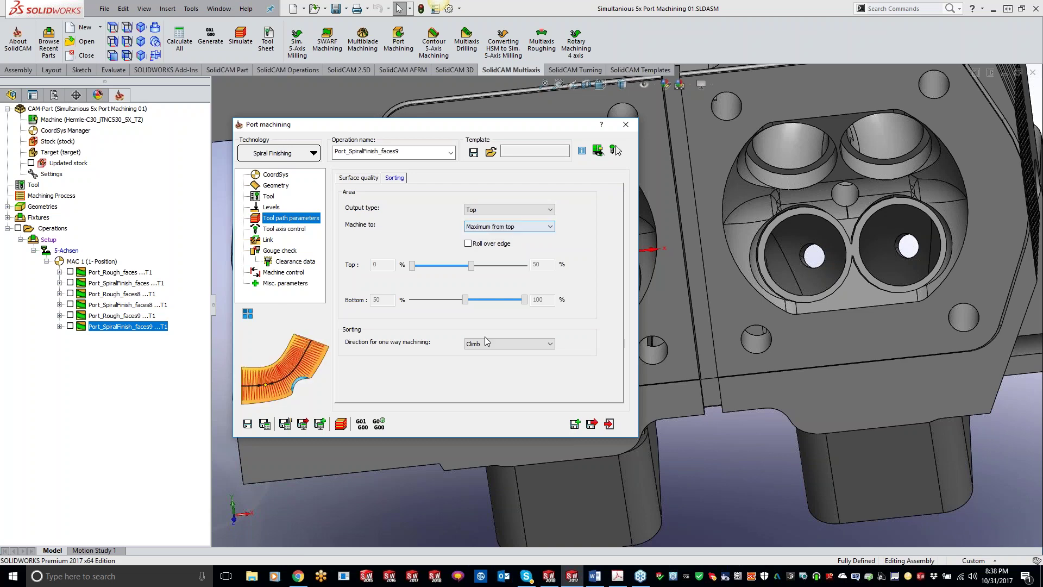
Step: Calculate Port_SpiralFinish_faces9 and run its SolidVerify simulation with the tool holder hidden
left_click(342, 425)
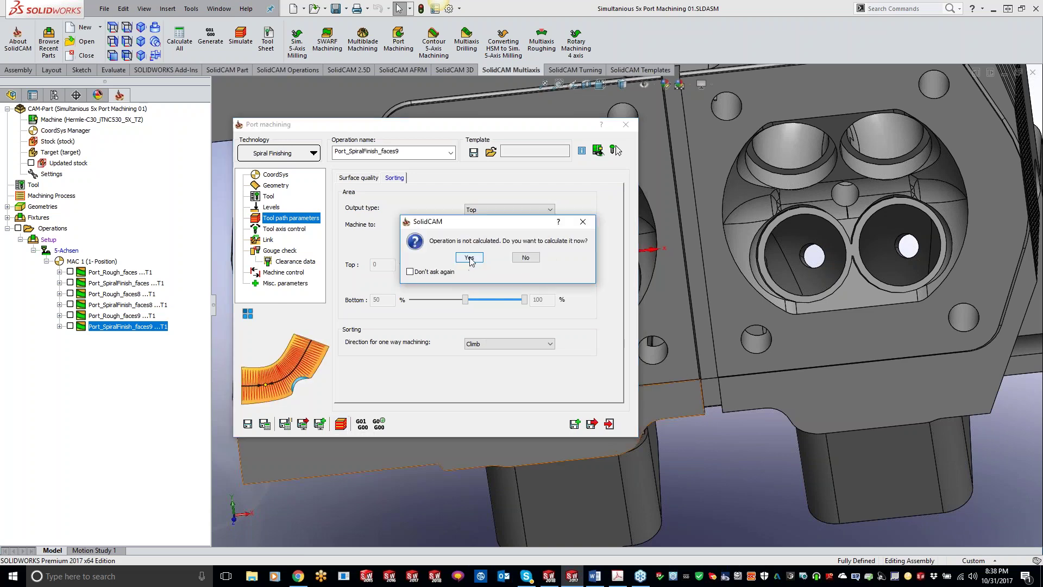
left_click(469, 258)
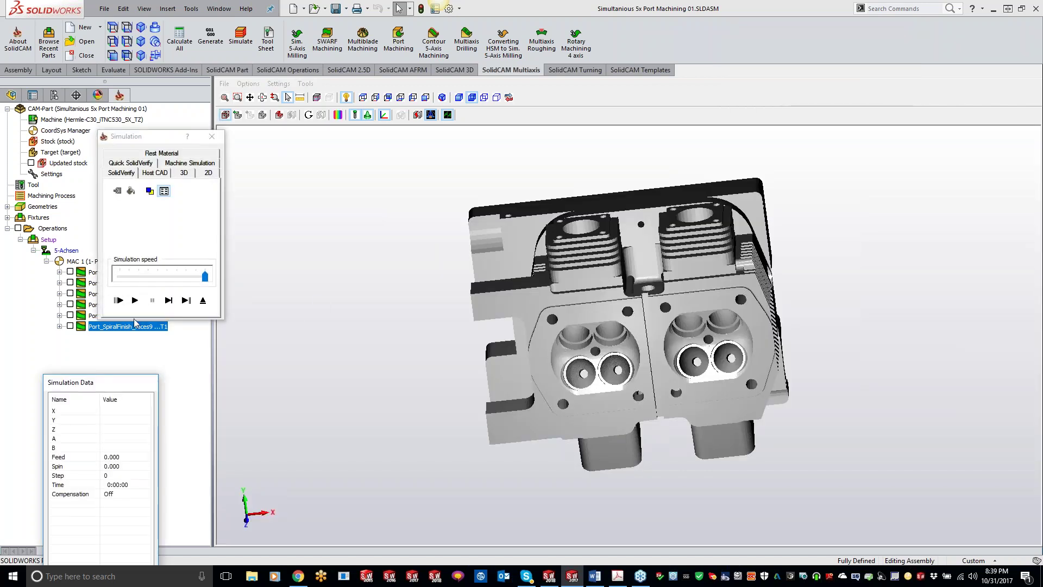
left_click(135, 300)
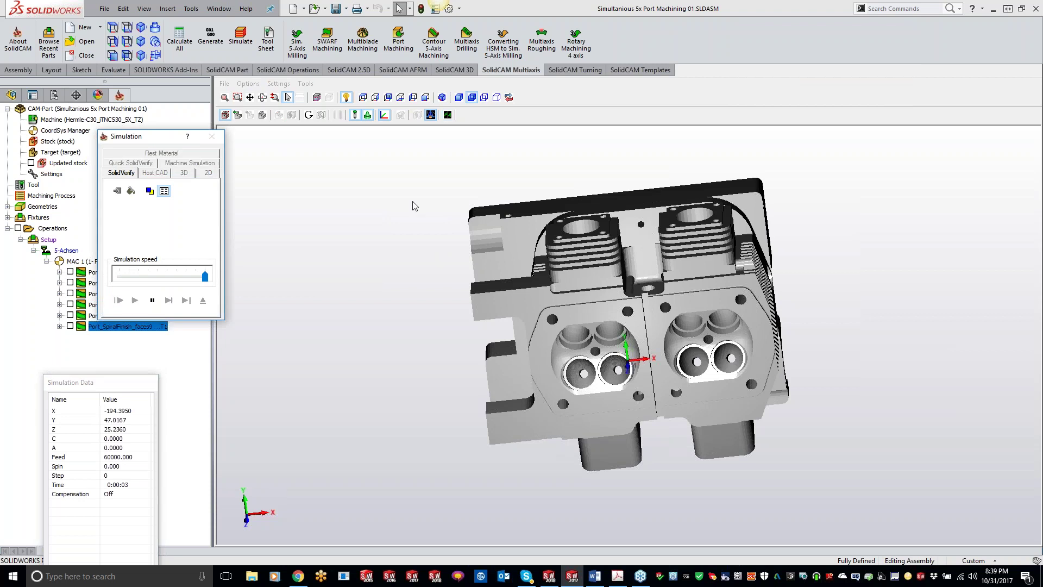
left_click(368, 115)
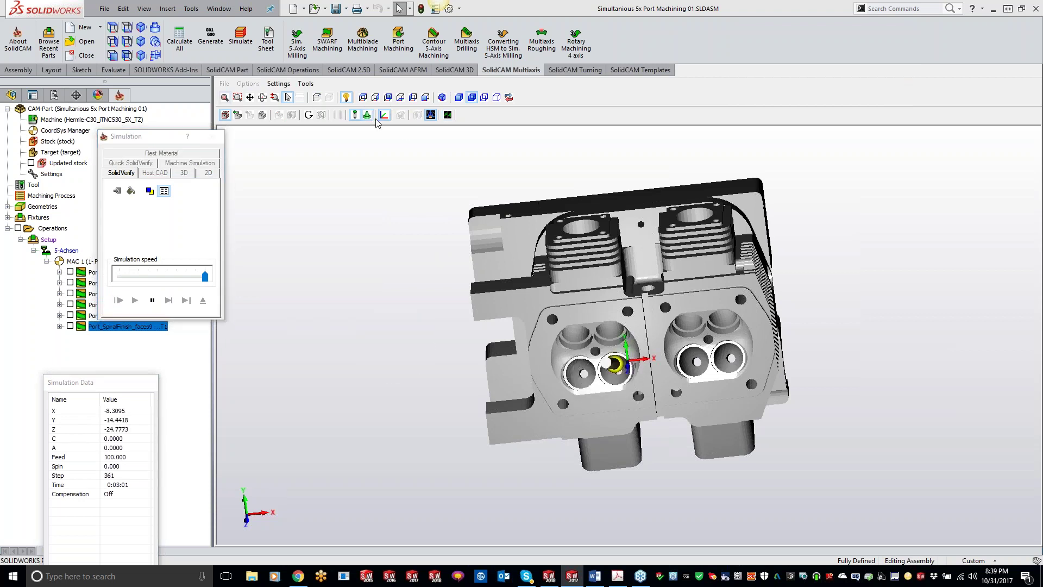
Step: Watch the spiral finishing cuts of Port_SpiralFinish_faces9 up close through the valve opening, and exit the simulation
scroll(695, 268, "up", 5)
scroll(695, 270, "up", 6)
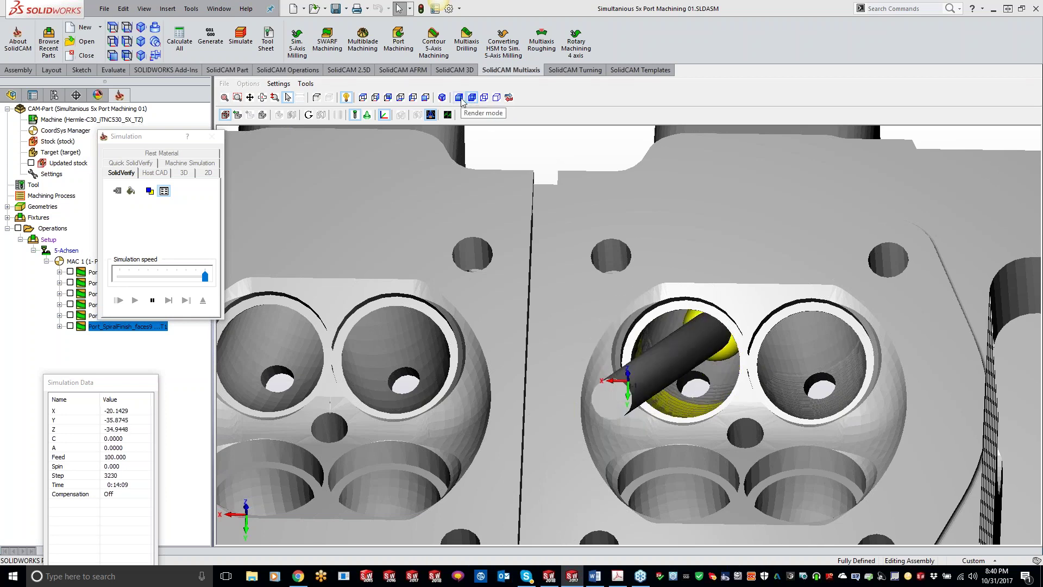
left_click(278, 83)
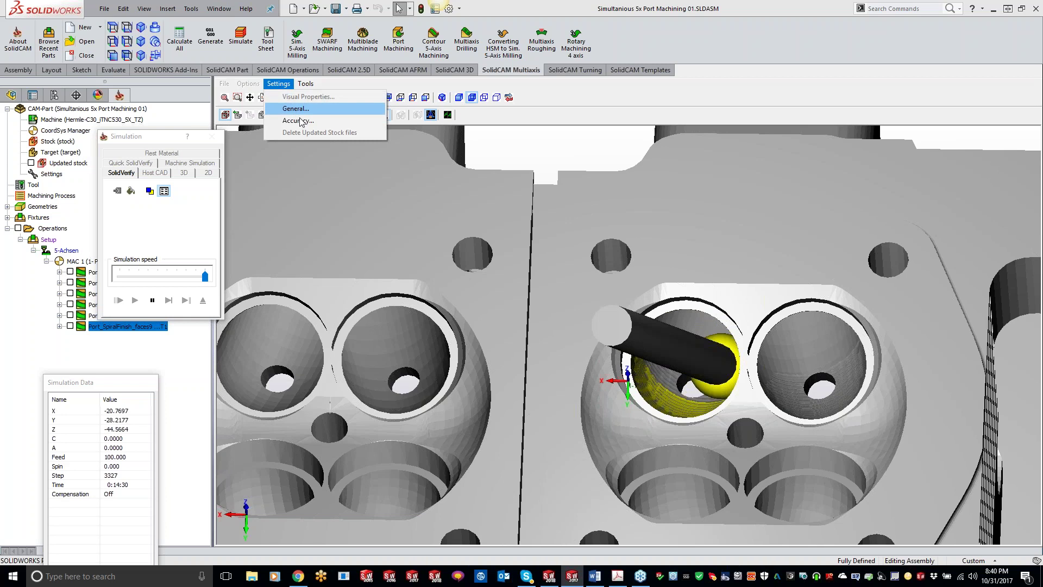
left_click(581, 152)
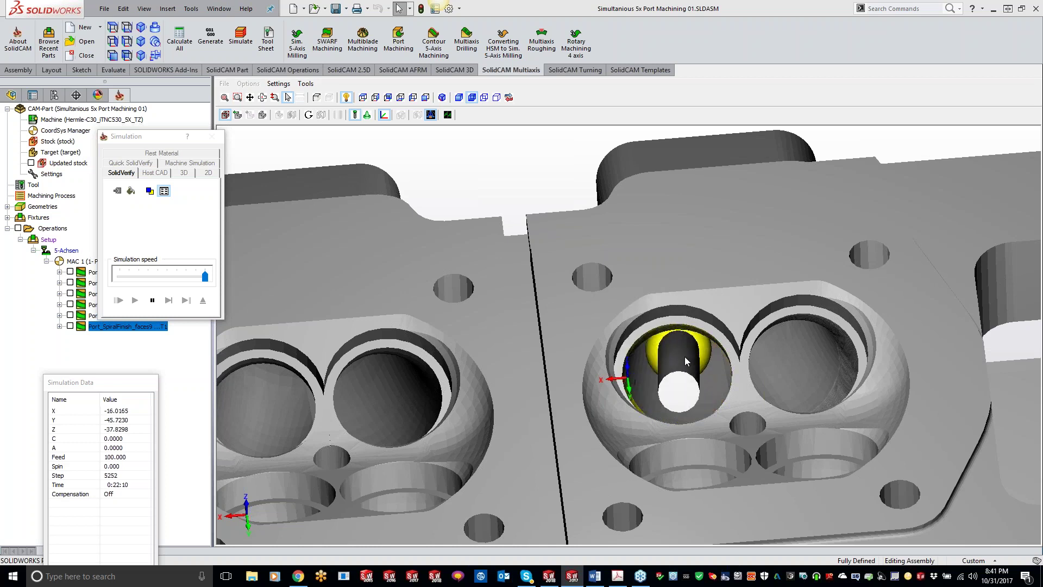
scroll(685, 357, "down", 3)
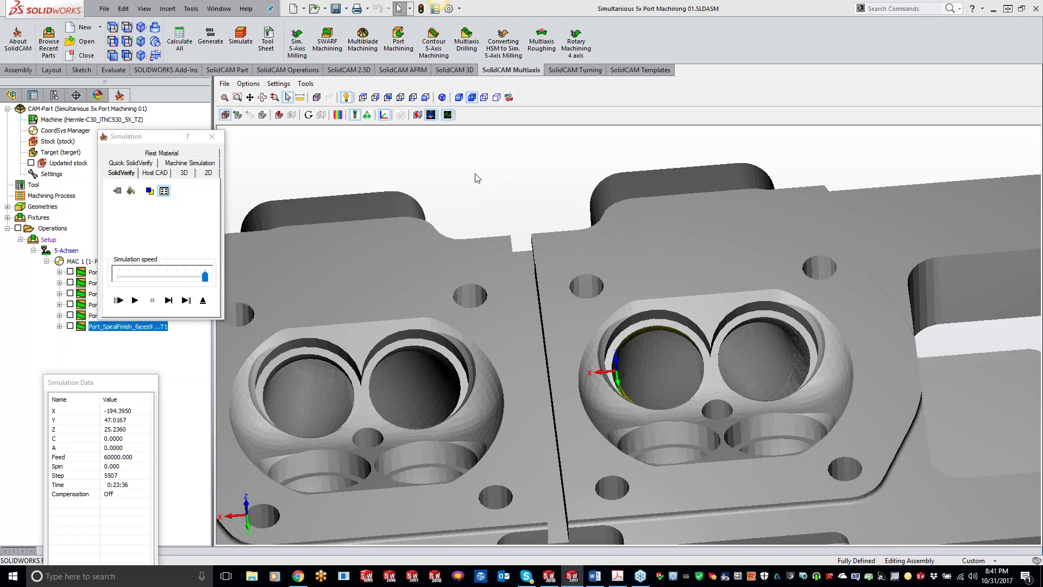
left_click(212, 136)
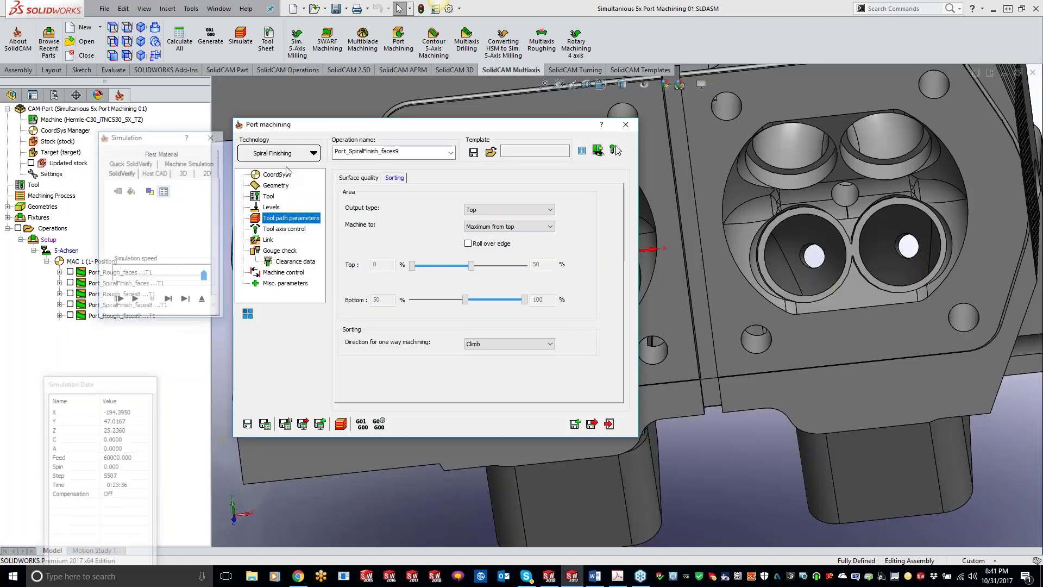
Step: Review the machine control, coordinate system and geometry settings of Port_SpiralFinish_faces9
left_click(288, 272)
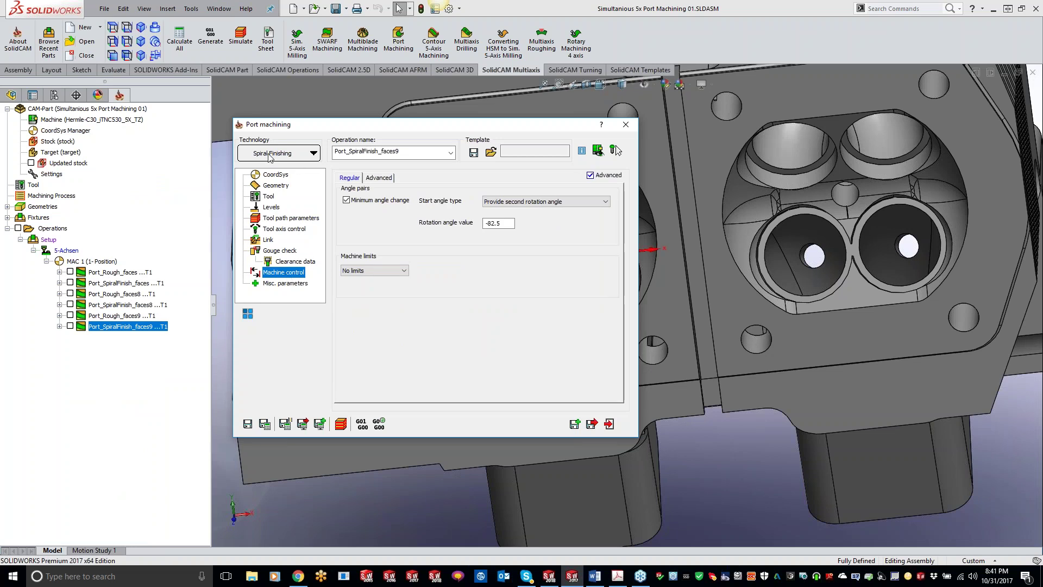
left_click(273, 176)
left_click(275, 187)
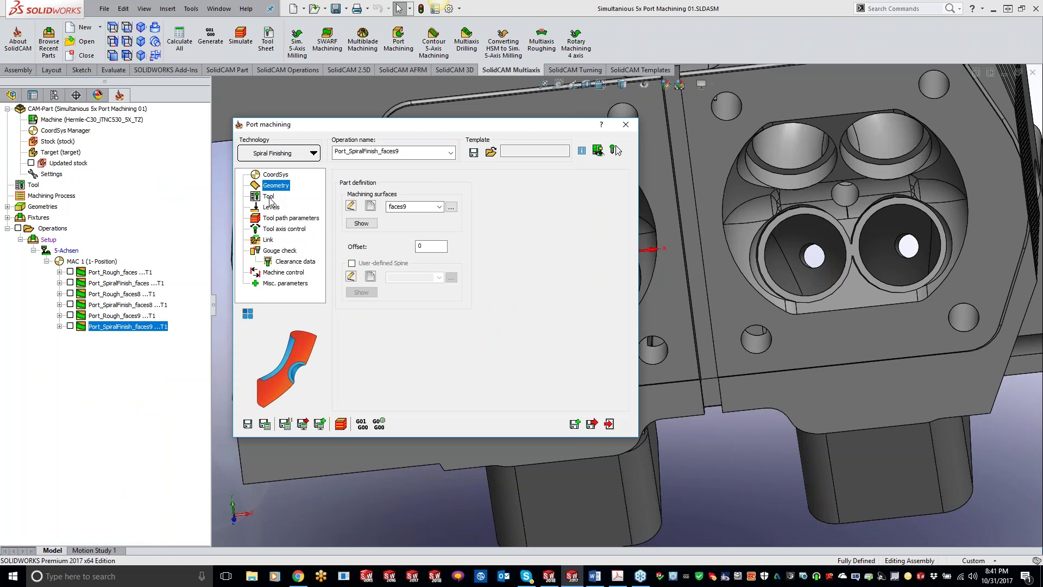
Step: Change the port machining technology to Plunge Finishing and review its geometry, tool and levels settings
left_click(294, 155)
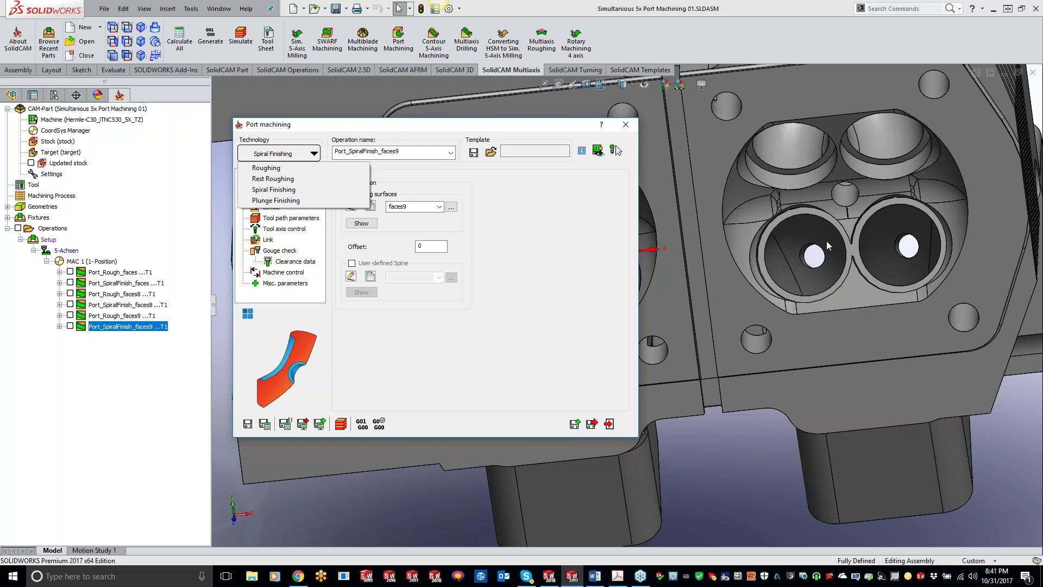
left_click(312, 201)
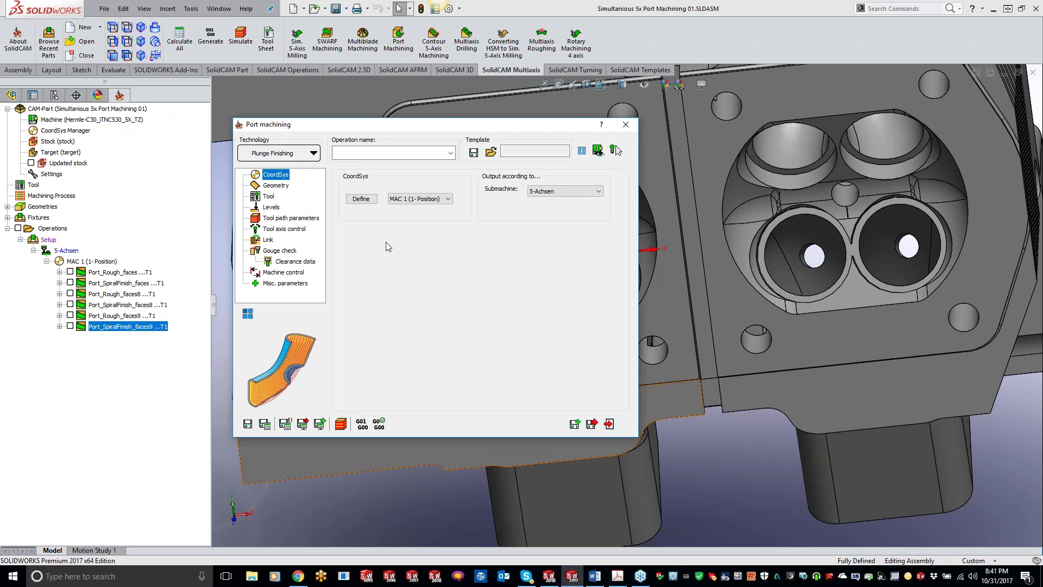
left_click(276, 186)
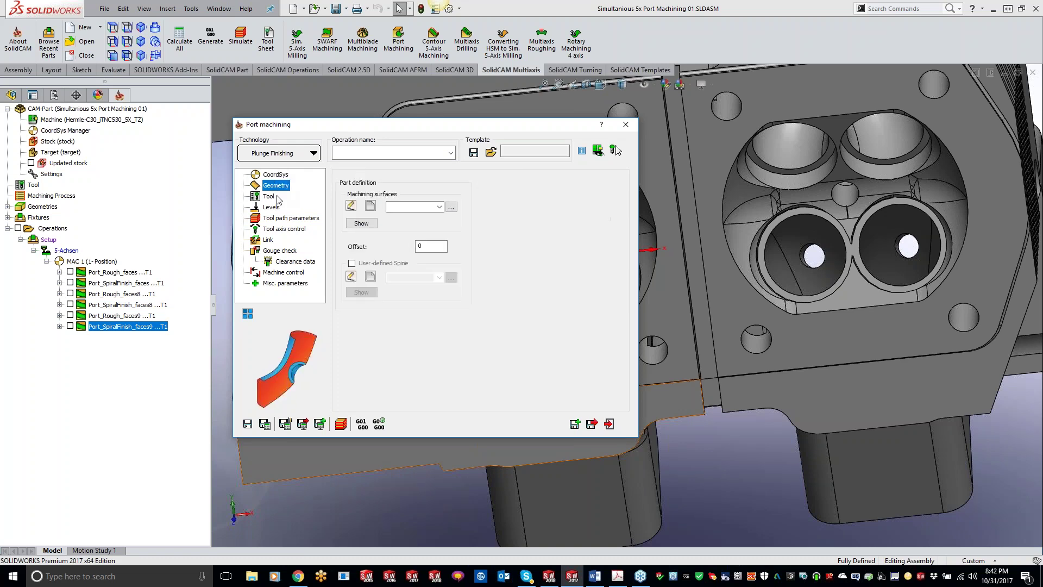
left_click(270, 197)
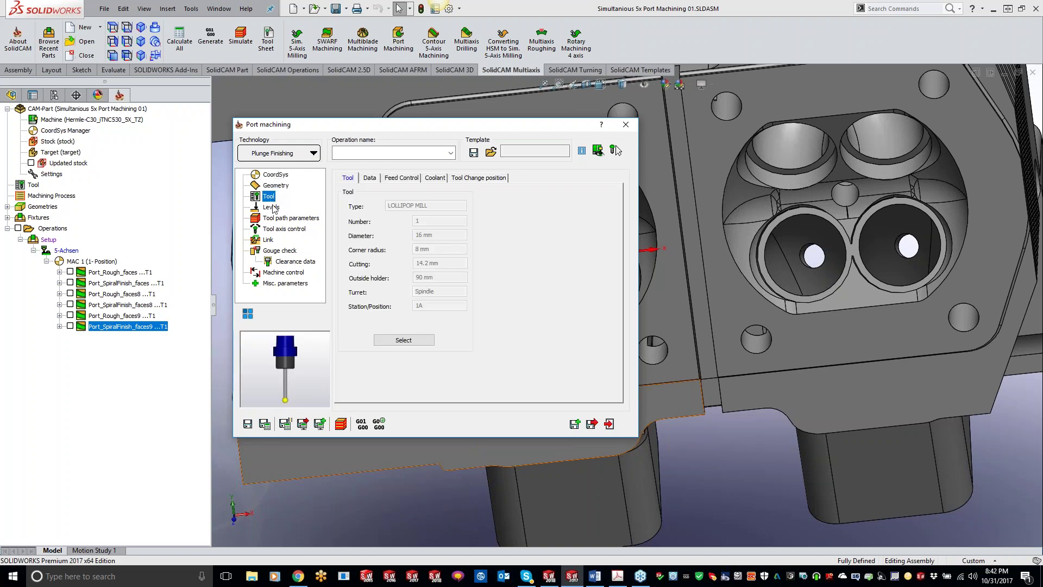
left_click(271, 210)
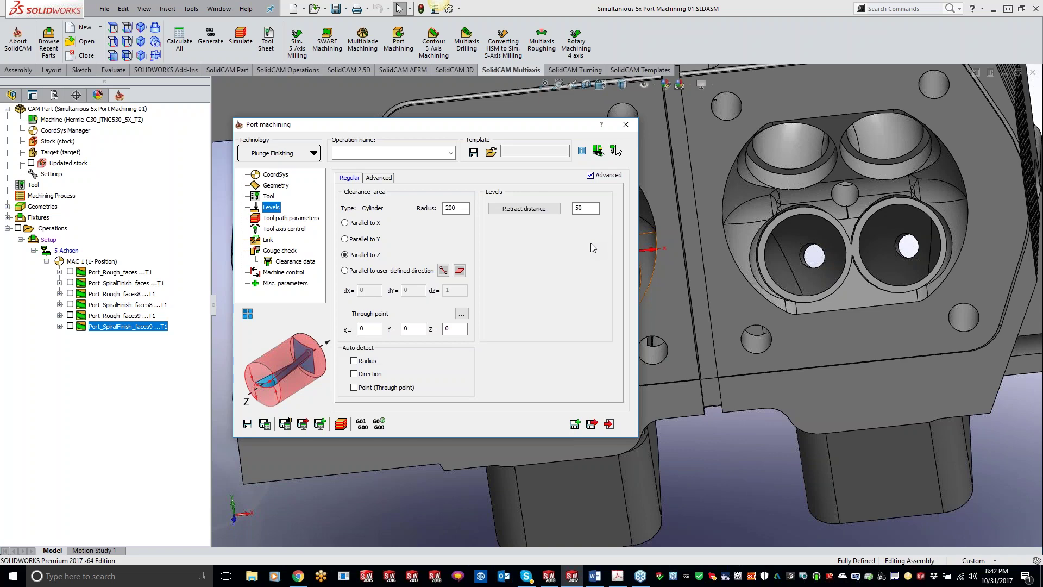
Step: Review the advanced machine control settings and miscellaneous parameters of the Plunge Finishing operation, and return to its geometry definition
left_click(277, 272)
left_click(380, 178)
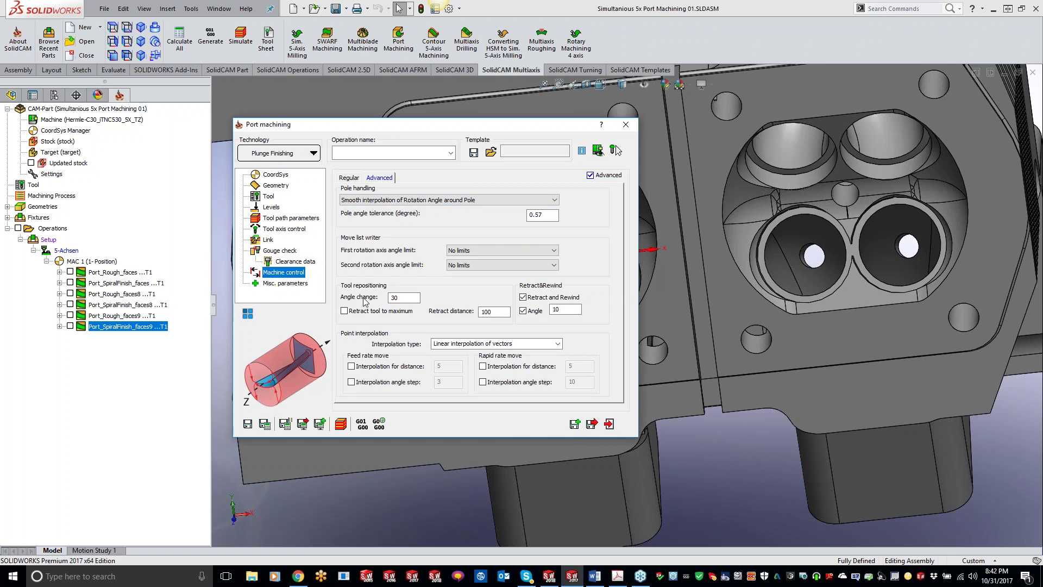
left_click(282, 284)
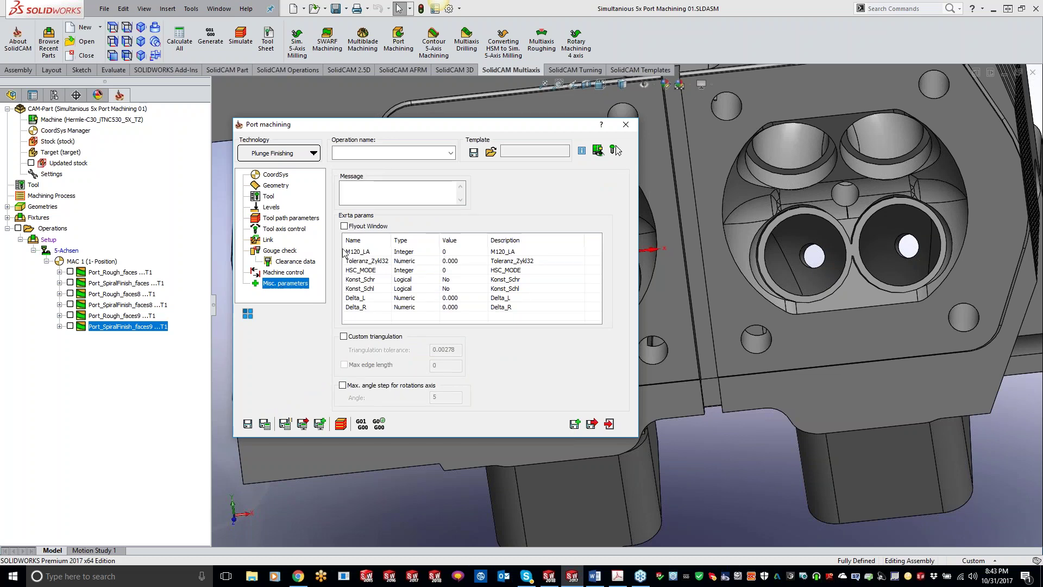
left_click(282, 188)
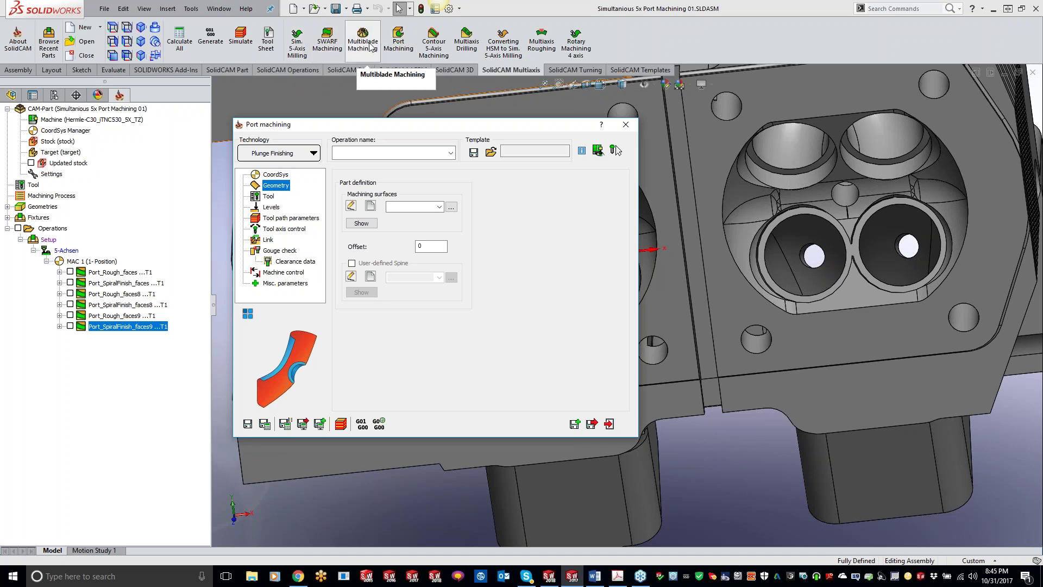
Step: Switch to Chrome, open the SolidCAM website in a new tab and show the class registration section of the KevCAM Night School page
left_click(299, 579)
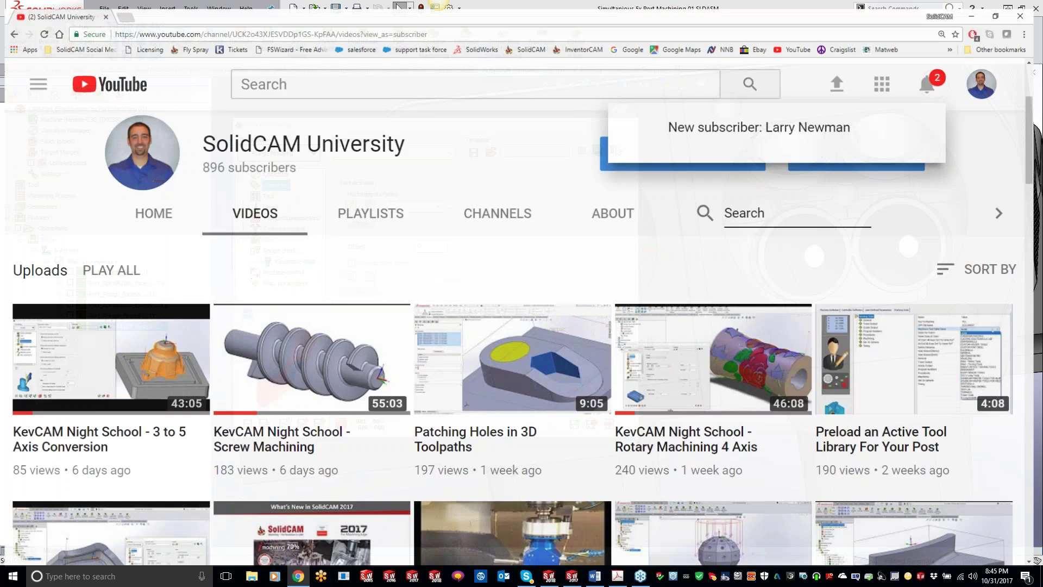
left_click(123, 7)
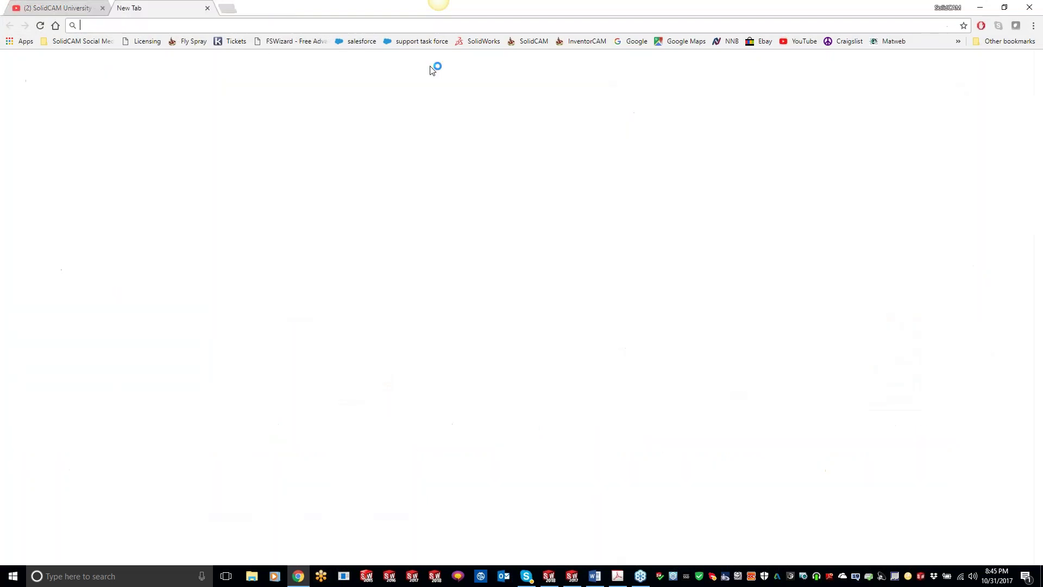
left_click(540, 42)
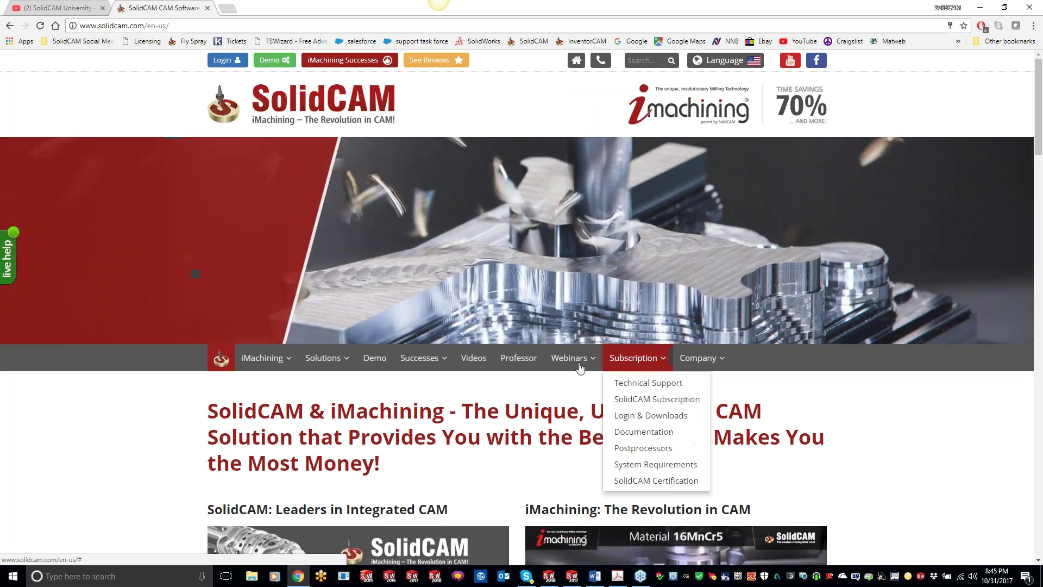
mouse_move(570, 359)
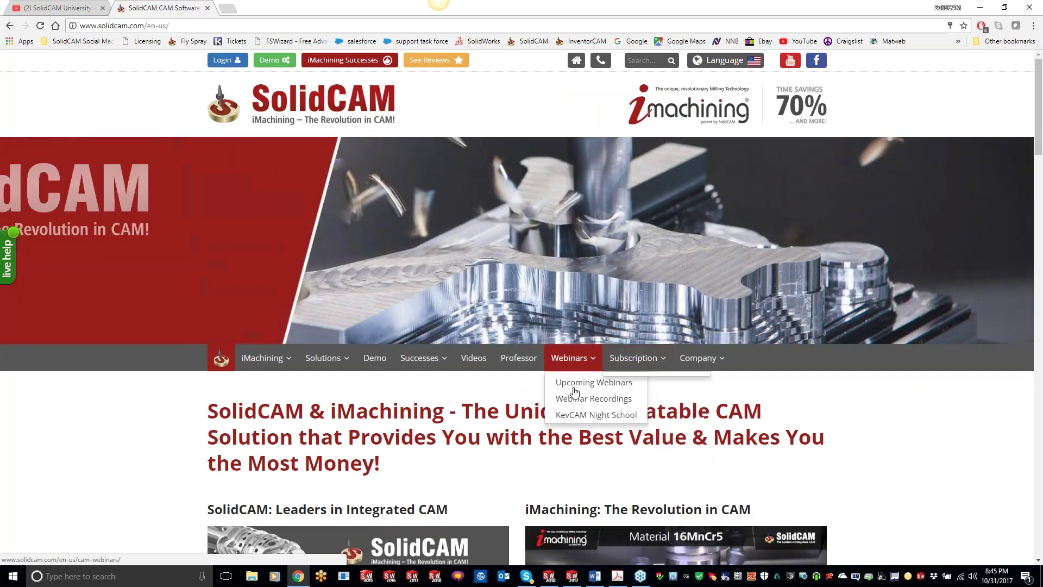
left_click(587, 415)
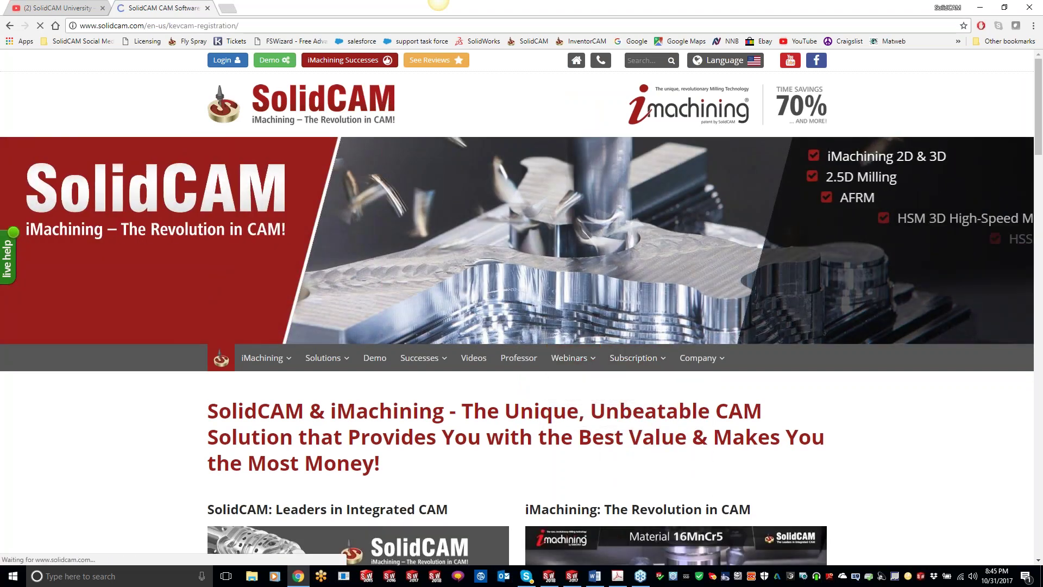
scroll(849, 386, "down", 5)
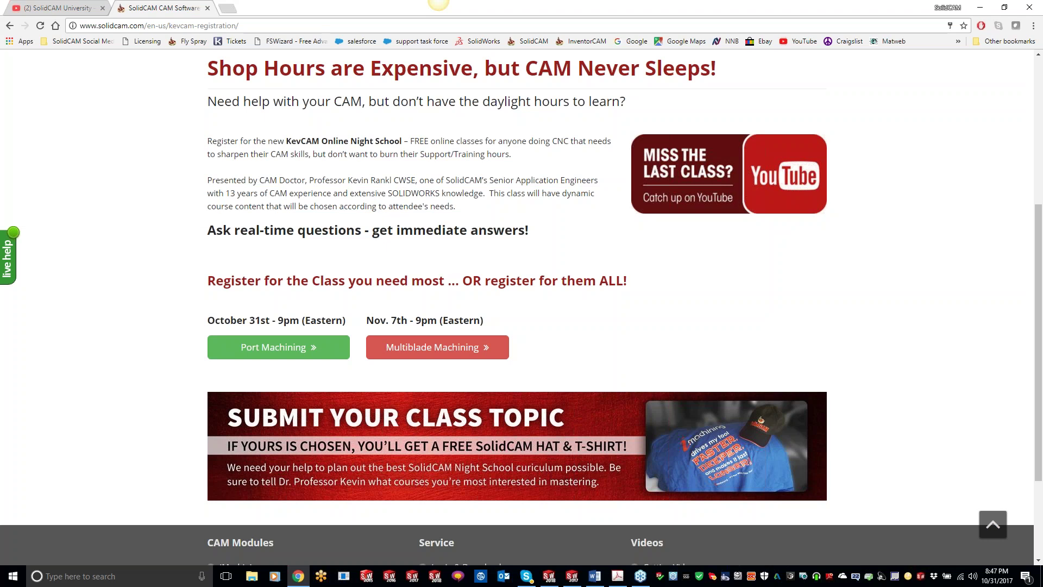
Step: Switch to Adobe Acrobat to show the SC_KevCAM-Tell-A-Friend_EN.pdf flyer
key("alt+Tab")
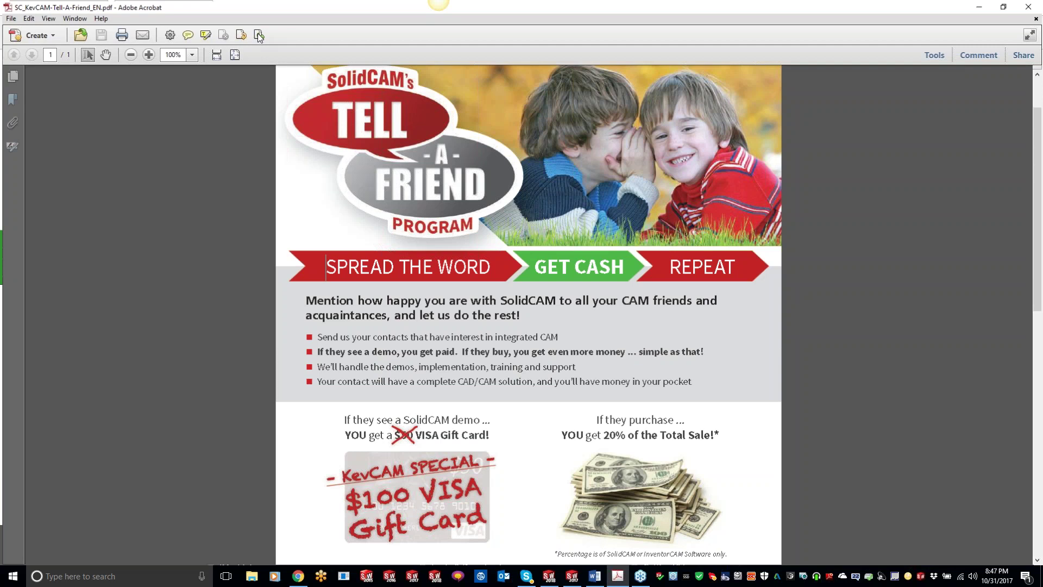